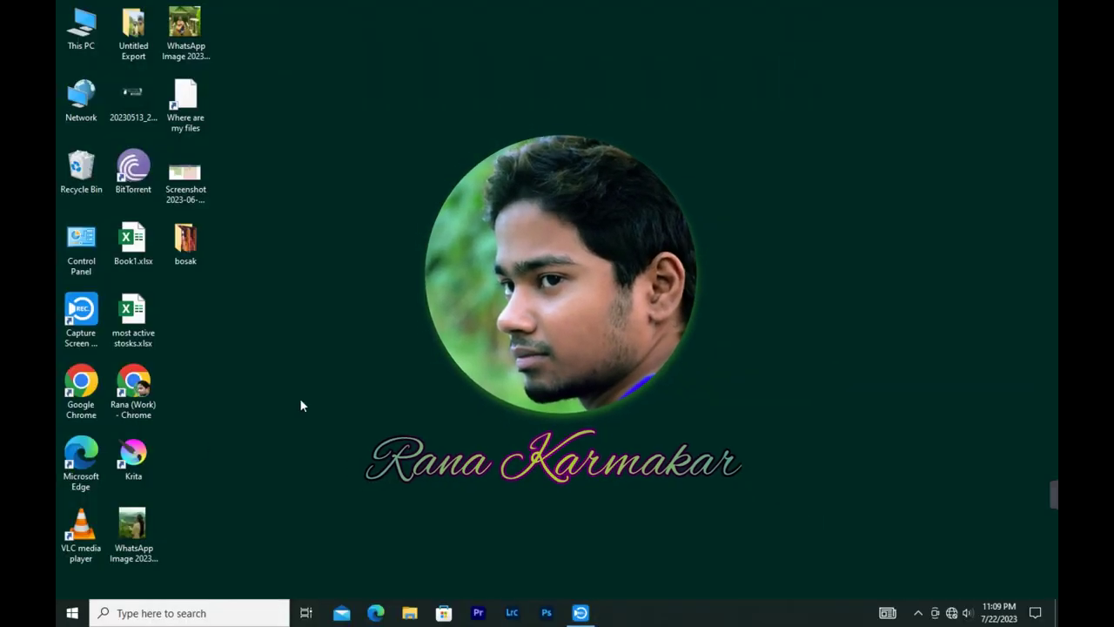
Launch Krita, create a default 1360×768 canvas, and pick teal with the linear Gradient tool.
double_click(133, 452)
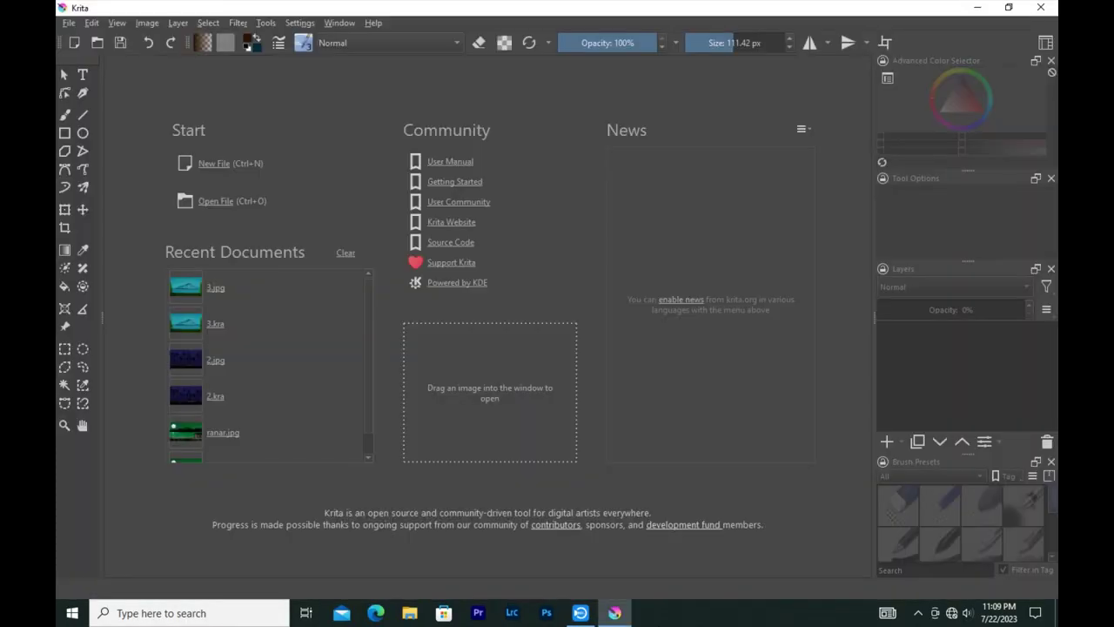
left_click(212, 164)
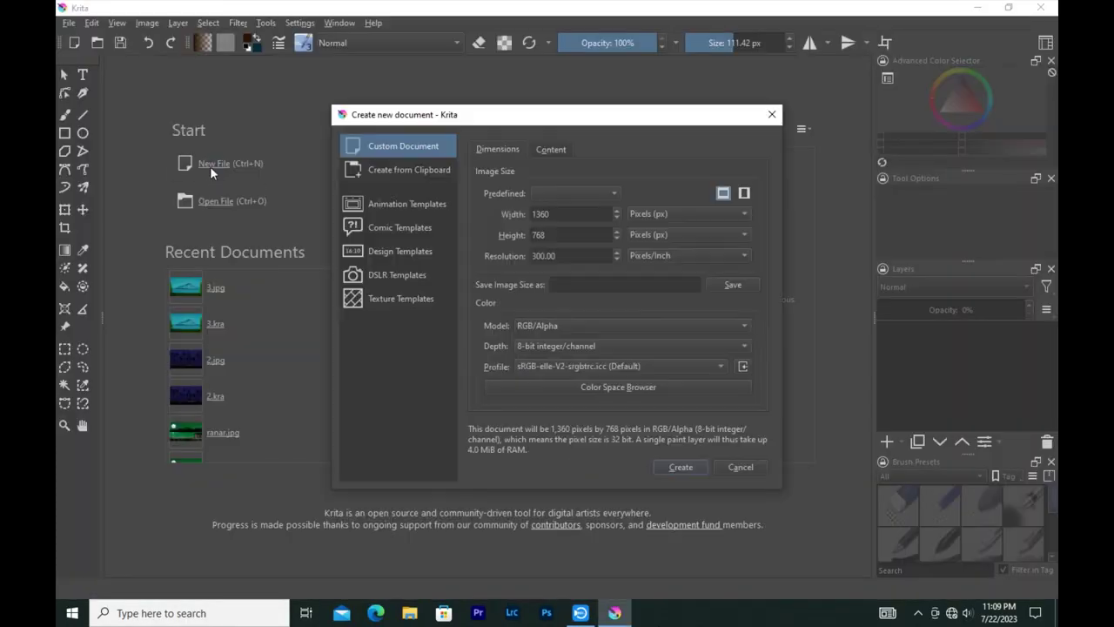
left_click(744, 466)
left_click(986, 125)
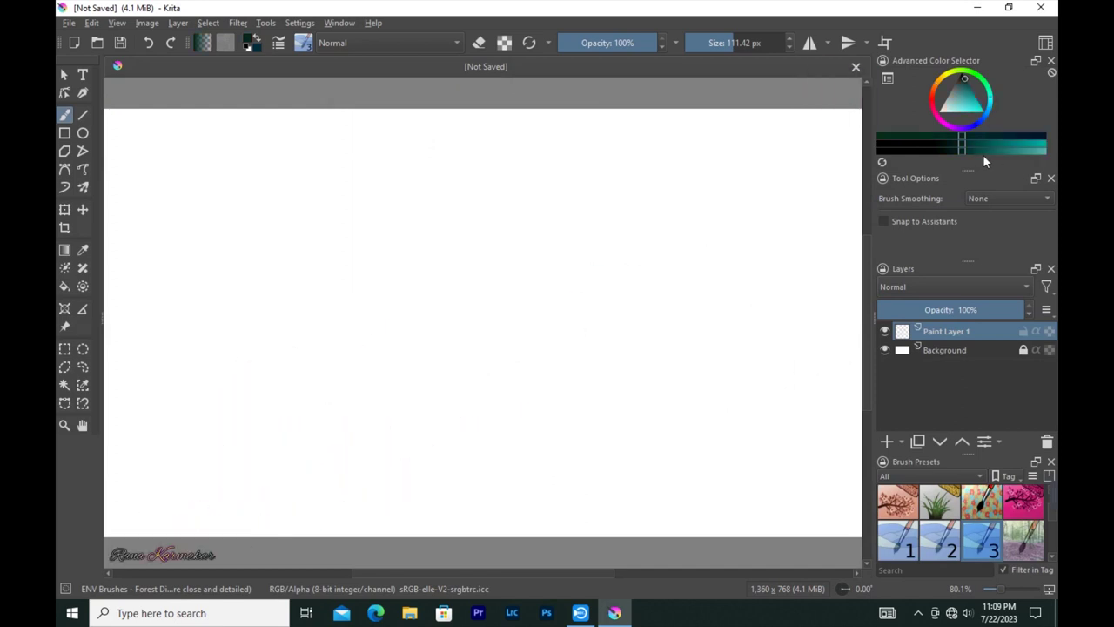
left_click(64, 249)
Fill the canvas with a mirrored teal gradient, pale in the middle, and add Paint Layer 2.
left_click_drag(471, 111, 477, 456)
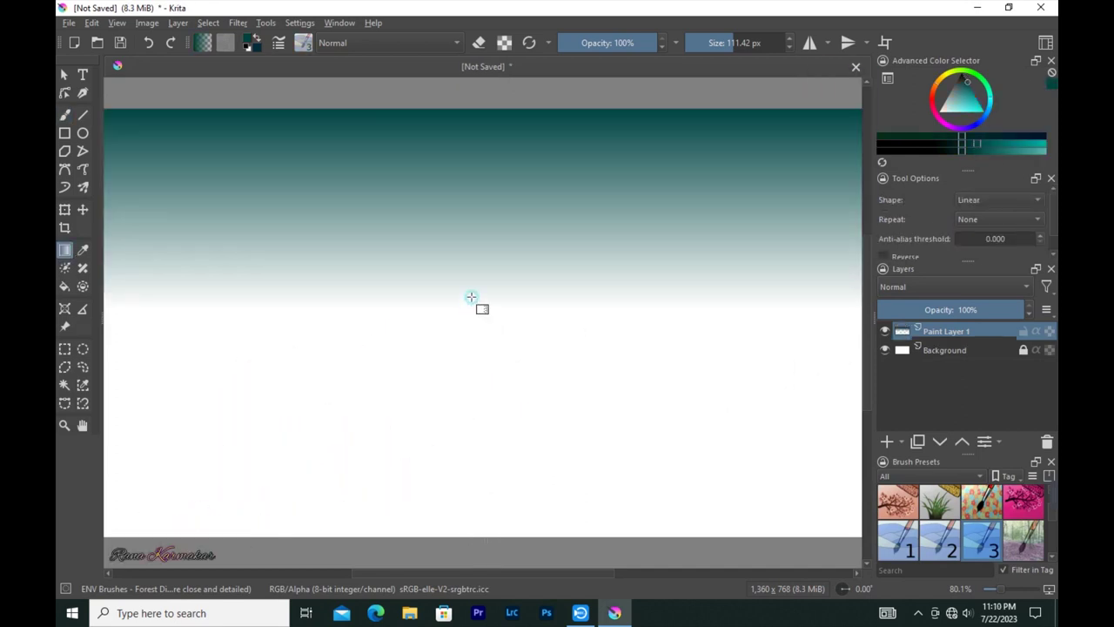
left_click_drag(471, 537, 470, 291)
mouse_move(490, 111)
left_mouse_down()
mouse_move(488, 308)
mouse_move(501, 345)
left_mouse_up()
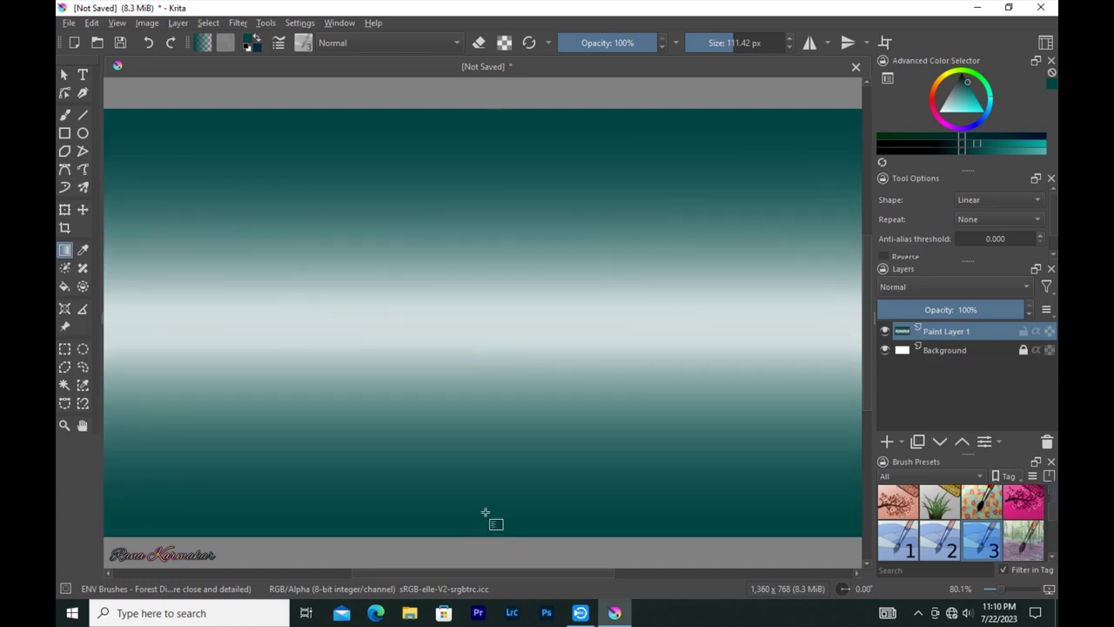
key("Insert")
key("b")
left_click(303, 42)
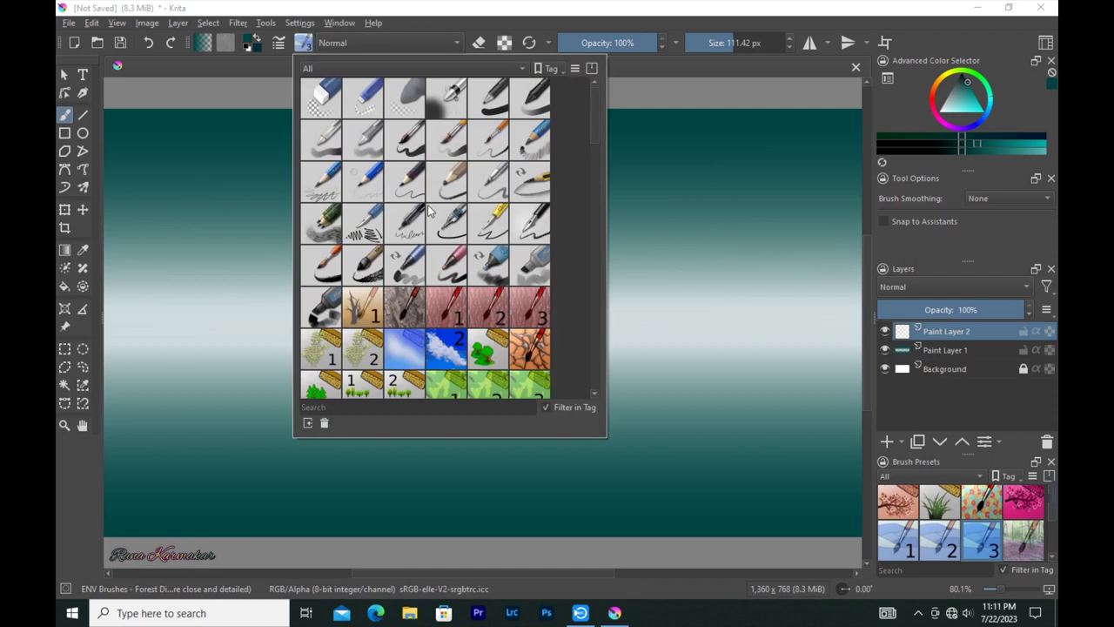
With a 26 px Basic brush in near black, draw a straight horizon line across the middle.
left_click(487, 98)
left_click(473, 276)
left_click_drag(247, 314, 226, 314, "shift")
left_click_drag(947, 144, 940, 144)
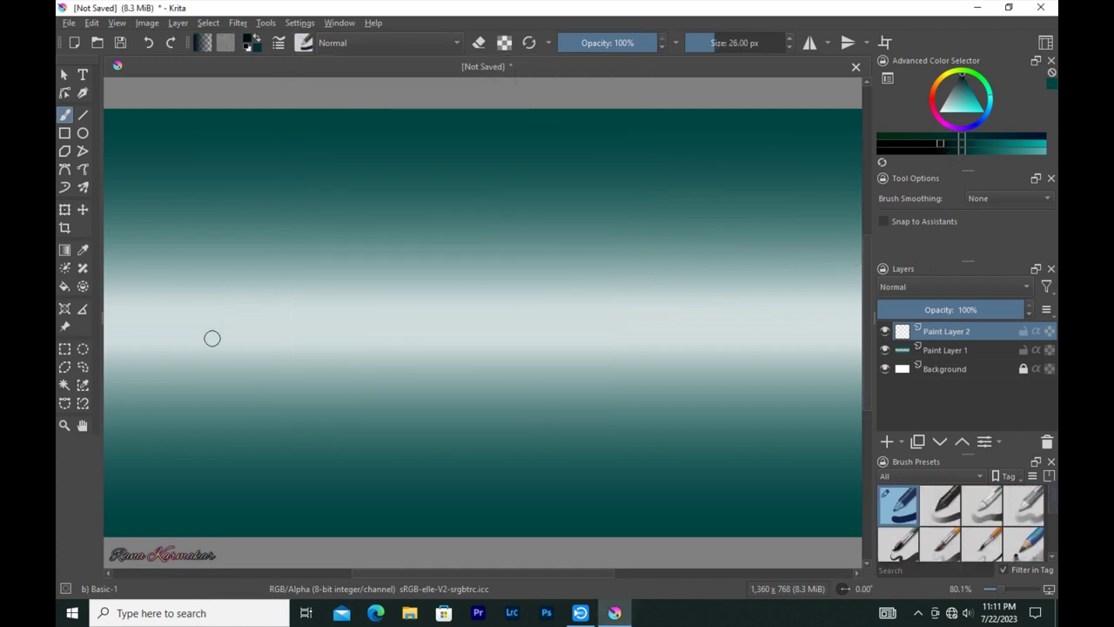
left_click_drag(180, 344, 860, 370)
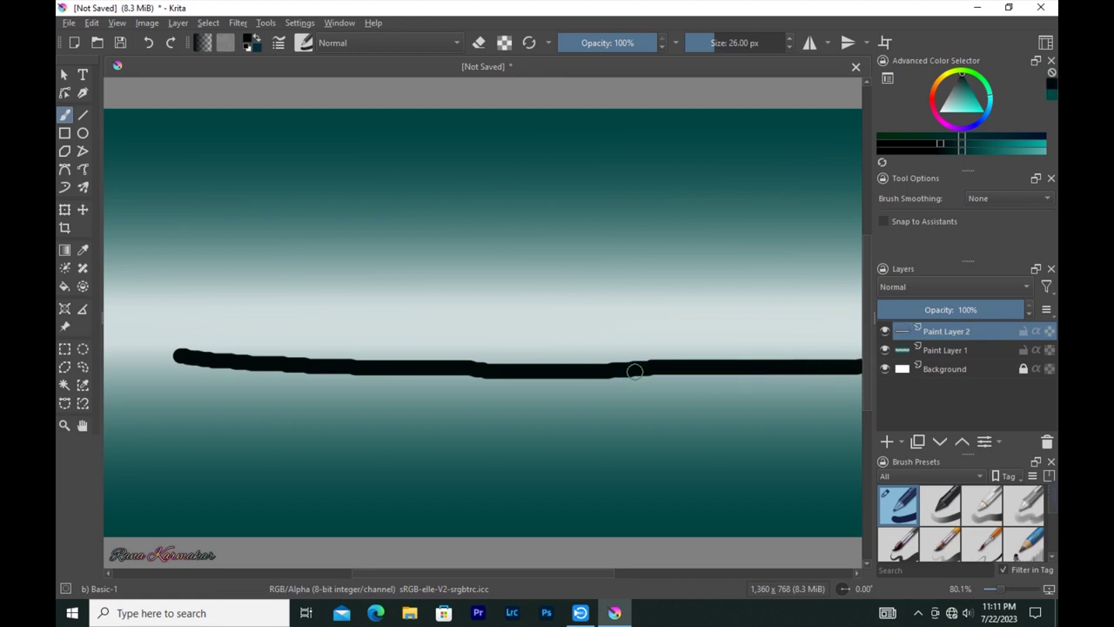
key("ctrl+z")
key("l")
left_click_drag(105, 363, 811, 363)
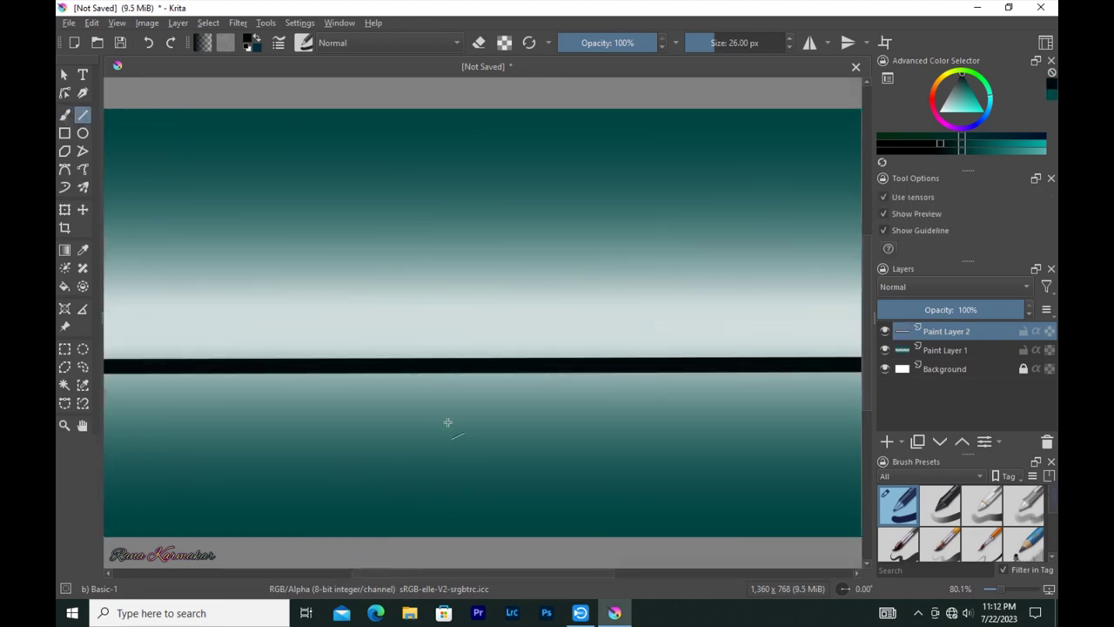
key("b")
Outline and fill the black mountain ridges from the left edge through the central peak.
mouse_move(109, 351)
left_mouse_down()
mouse_move(241, 311)
mouse_move(166, 343)
mouse_move(342, 272)
left_mouse_up()
mouse_move(195, 332)
left_mouse_down()
mouse_move(246, 318)
mouse_move(194, 356)
mouse_move(350, 273)
mouse_move(443, 323)
mouse_move(386, 316)
mouse_move(281, 343)
mouse_move(356, 331)
left_mouse_up()
key("bracketright")
key("bracketright")
key("bracketright")
key("bracketleft")
key("bracketleft")
key("bracketleft")
mouse_move(443, 326)
left_mouse_down()
mouse_move(577, 241)
mouse_move(683, 305)
mouse_move(435, 334)
mouse_move(614, 348)
mouse_move(657, 299)
mouse_move(597, 325)
left_mouse_up()
key("bracketright")
key("bracketright")
key("bracketright")
key("bracketleft")
key("bracketleft")
key("bracketleft")
mouse_move(586, 239)
left_mouse_down()
mouse_move(755, 333)
mouse_move(737, 351)
mouse_move(699, 319)
mouse_move(837, 244)
mouse_move(801, 256)
mouse_move(859, 259)
mouse_move(761, 328)
mouse_move(797, 319)
left_mouse_up()
key("bracketright")
key("bracketright")
key("bracketright")
key("bracketright")
key("bracketright")
key("bracketleft")
key("bracketleft")
mouse_move(218, 336)
left_mouse_down()
mouse_move(122, 296)
mouse_move(113, 344)
left_mouse_up()
Add Paint Layer 3 and paint a dark teal stroke along the ridge.
key("Insert")
left_click(953, 144)
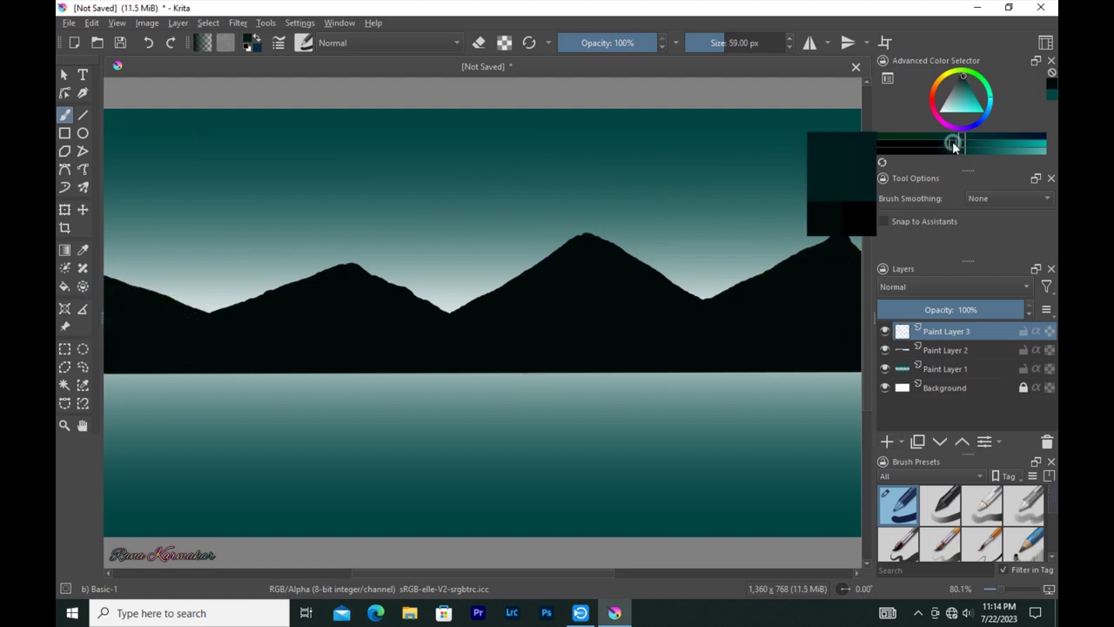
mouse_move(140, 323)
left_mouse_down()
mouse_move(199, 305)
mouse_move(341, 315)
mouse_move(492, 304)
mouse_move(597, 331)
mouse_move(702, 268)
mouse_move(719, 286)
mouse_move(697, 279)
mouse_move(763, 283)
left_mouse_up()
Paint a dark teal peak on the left with a 24 px brush, undoing a stray gradient.
key("bracketleft")
key("bracketleft")
key("bracketleft")
left_click_drag(237, 303, 181, 297)
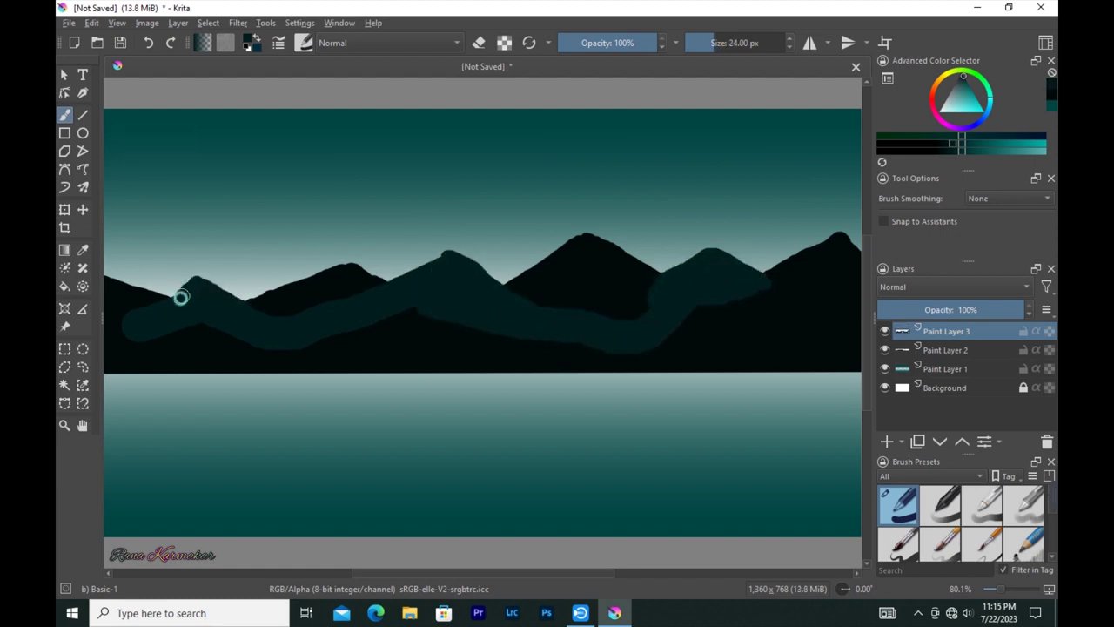
key("g")
left_click_drag(493, 386, 490, 273)
key("ctrl+z")
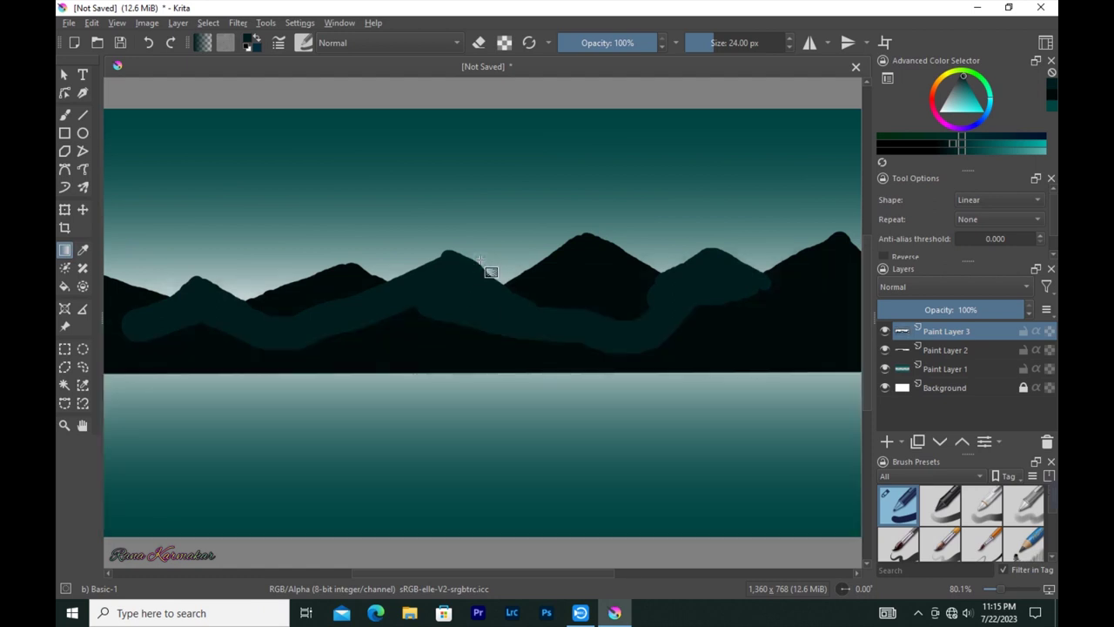
Reorder the layers so the teal peaks sit behind the black mountains, adding a small left peak.
key("ctrl+Page_Down")
left_click(978, 331)
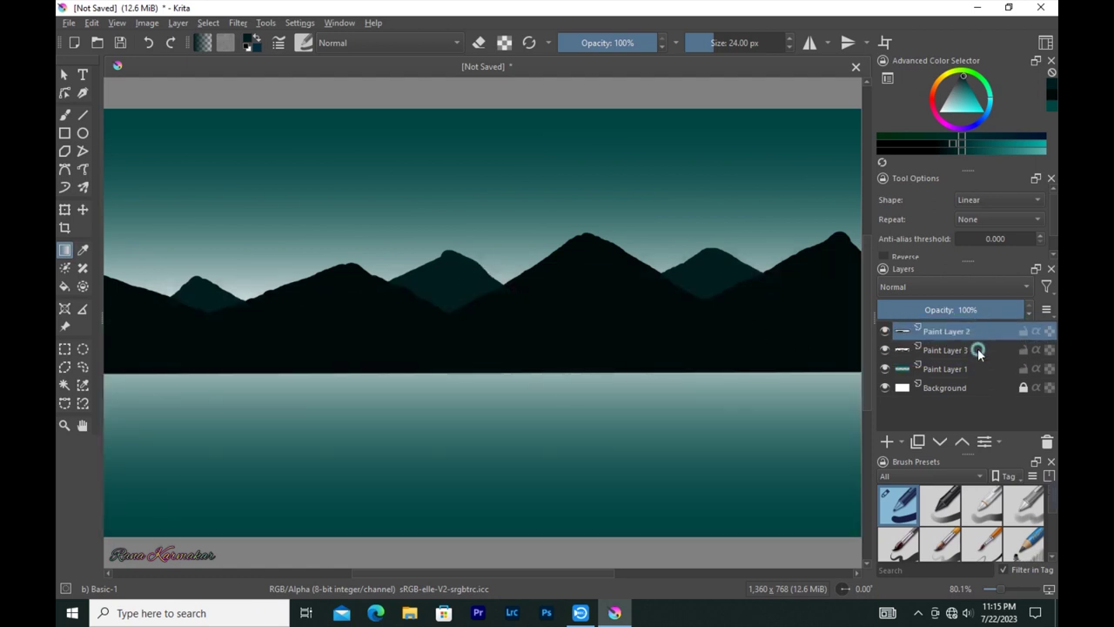
key("b")
key("ctrl+Page_Down")
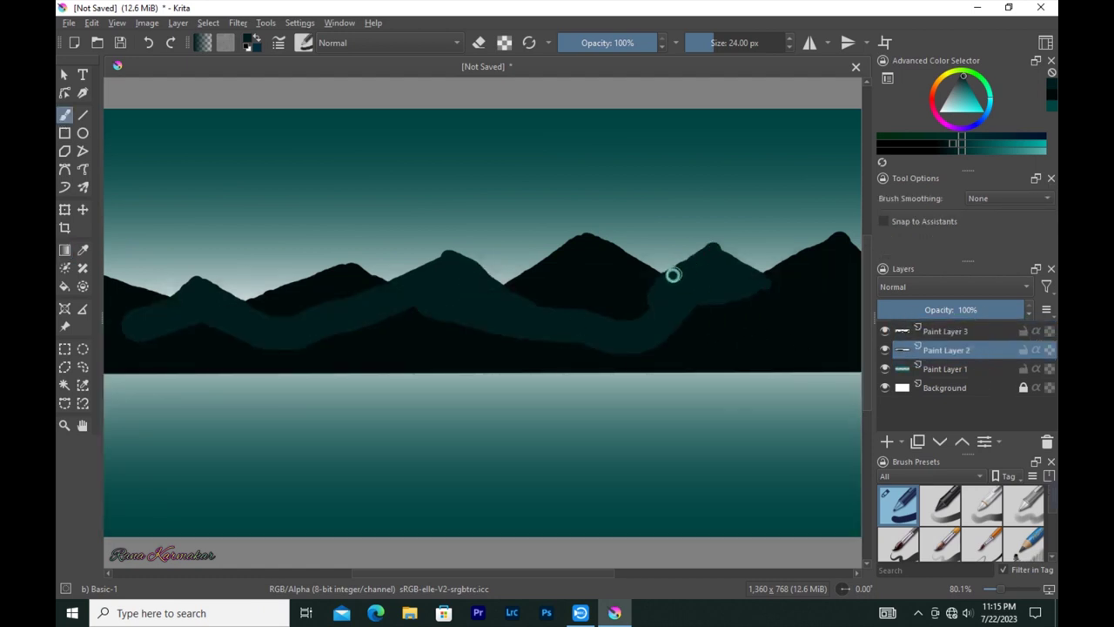
key("bracketleft")
key("bracketleft")
key("bracketleft")
left_click_drag(192, 279, 208, 288)
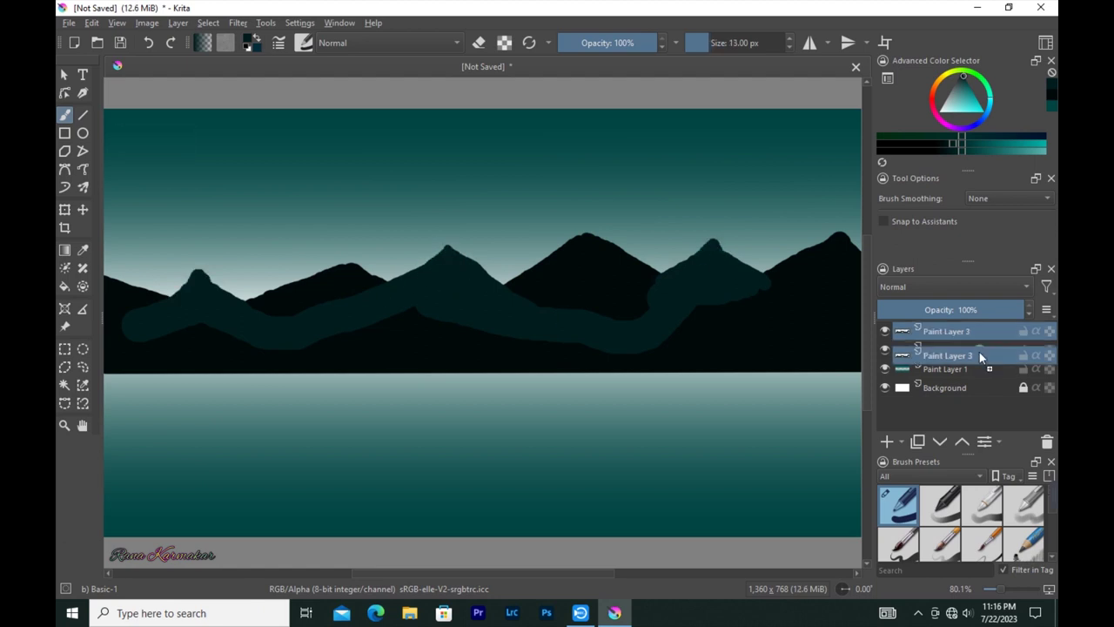
left_click_drag(978, 331, 985, 353)
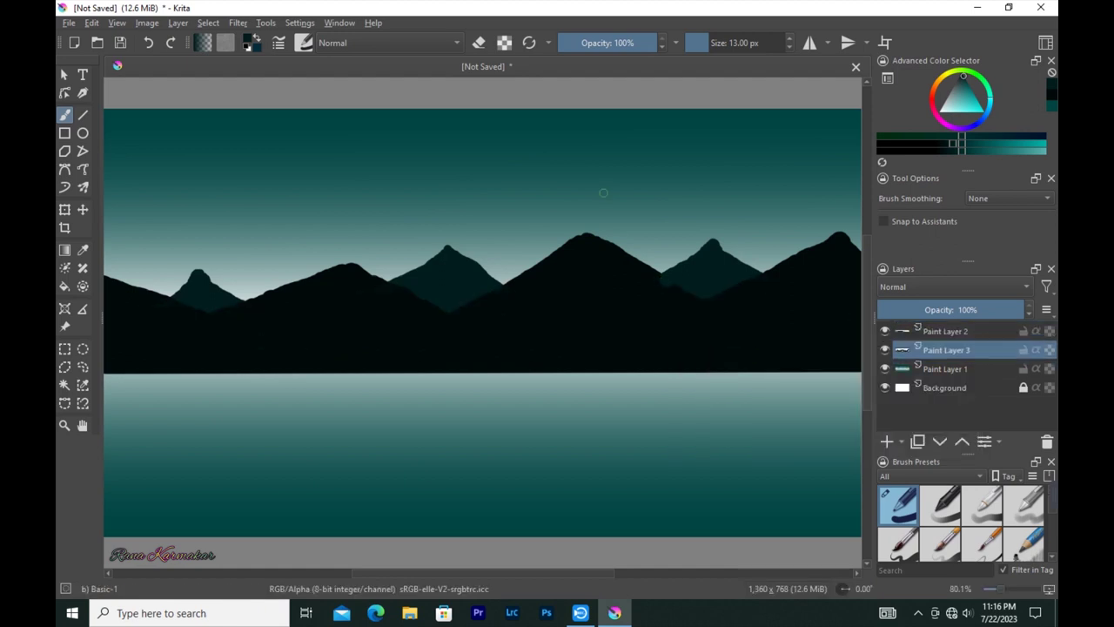
left_click(975, 331)
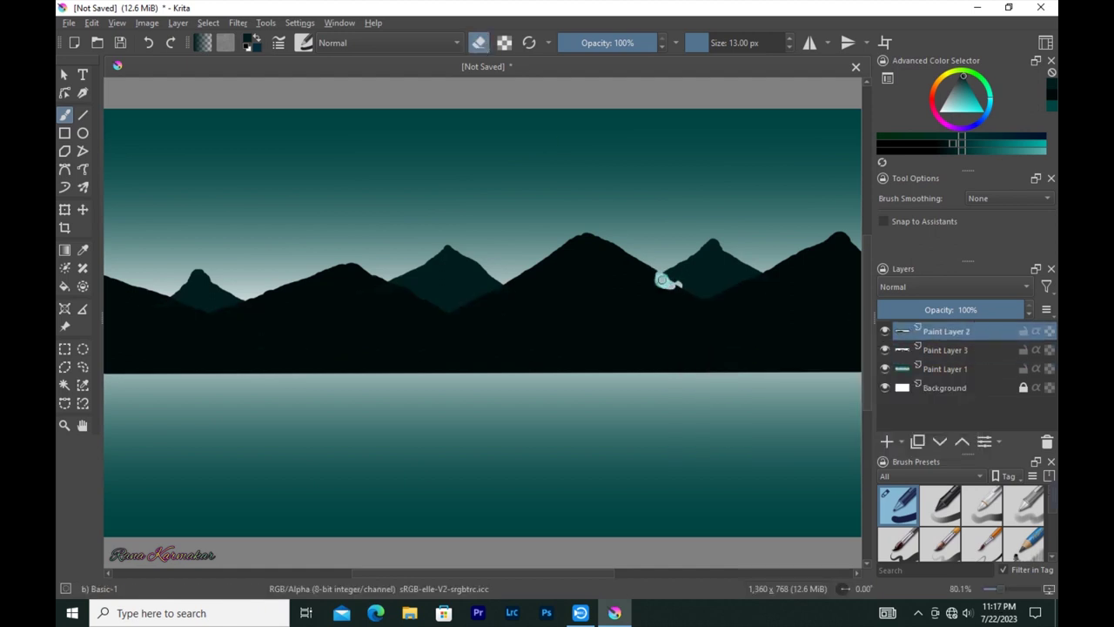
left_click(682, 342, "ctrl")
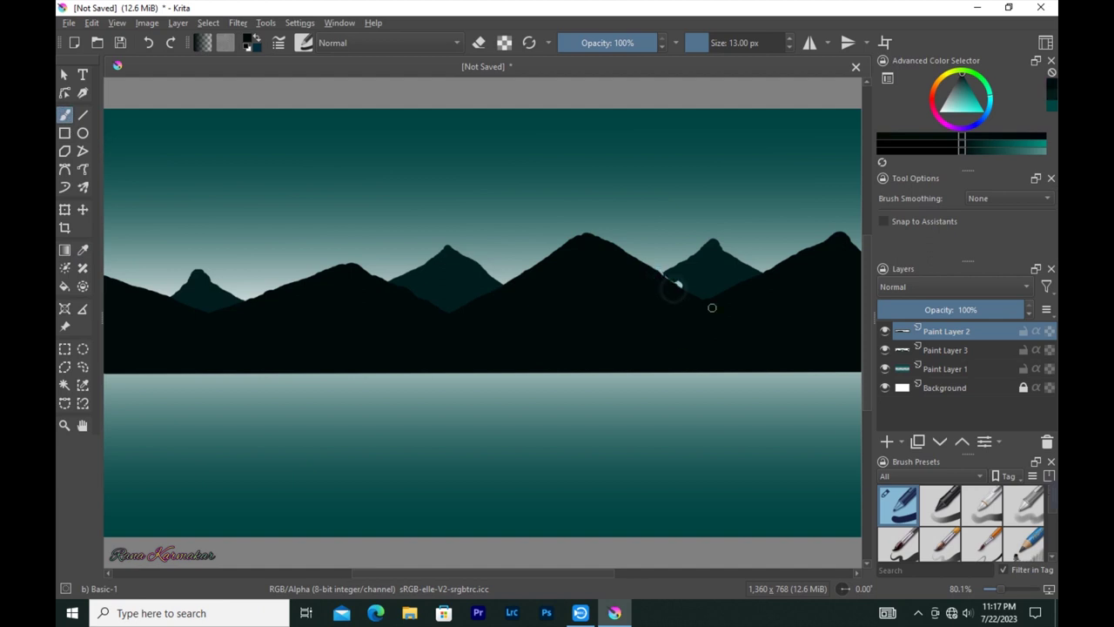
Sample a canvas colour on Paint Layer 3 and add Paint Layer 4 on top.
key("Page_Down")
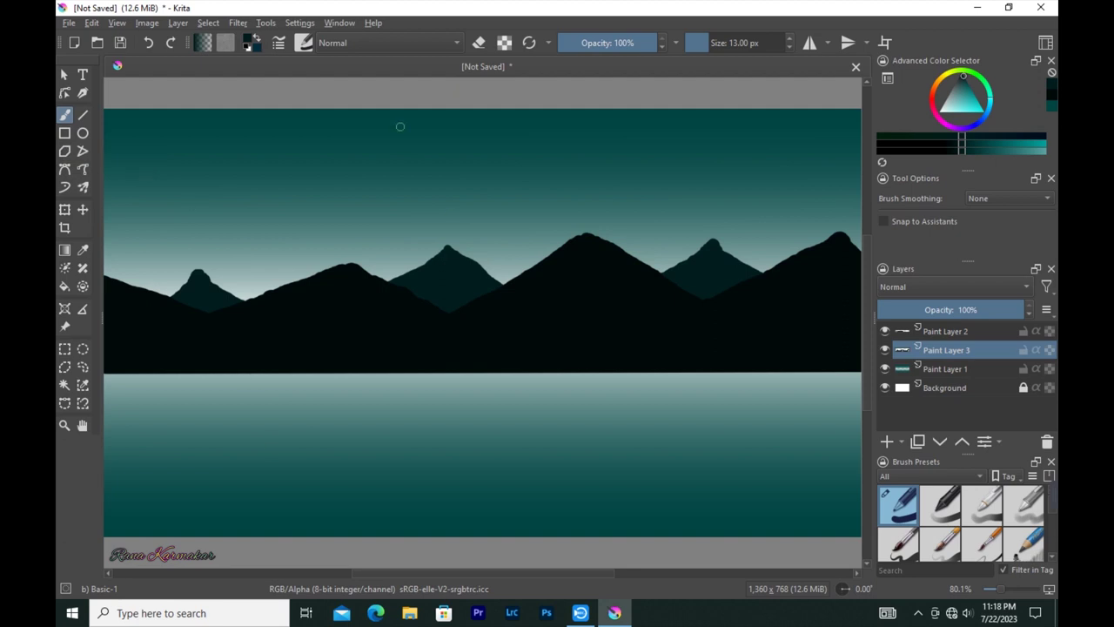
key("p")
left_click(505, 507)
key("b")
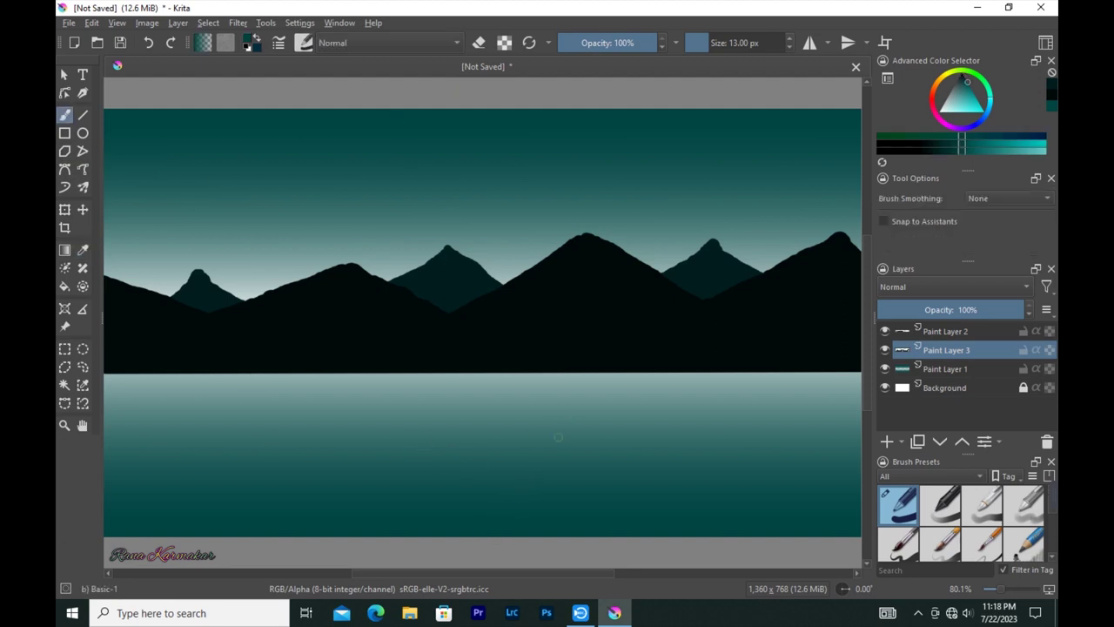
left_click(886, 442)
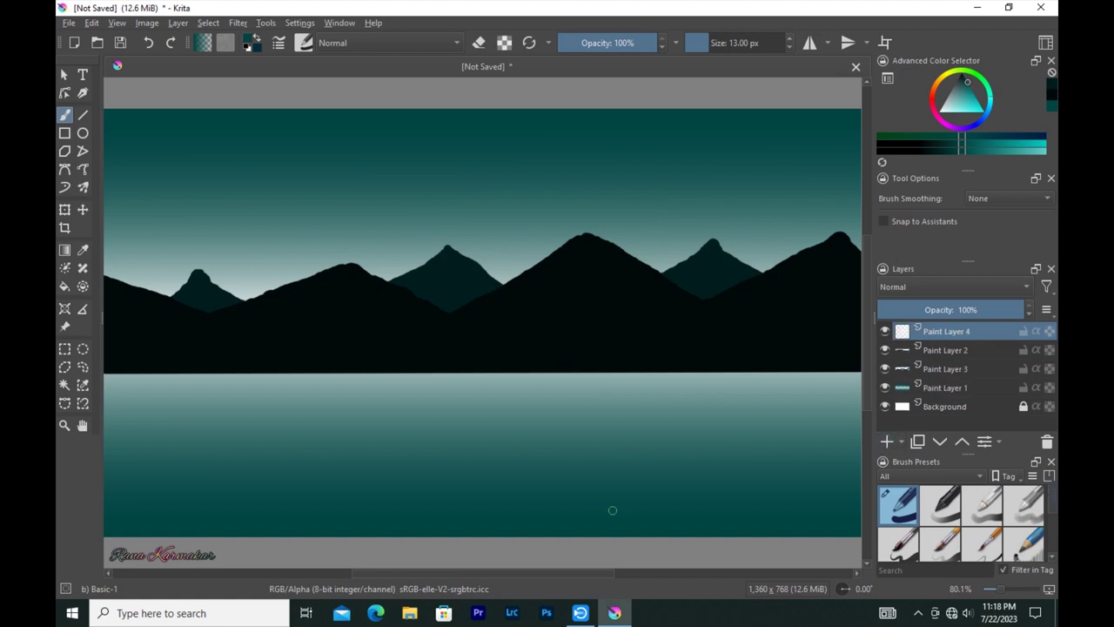
Sample darker teal and sketch the lower-right shoreline outlines with a 5 px brush.
key("bracketleft")
key("bracketleft")
key("bracketleft")
key("bracketleft")
key("bracketright")
key("bracketright")
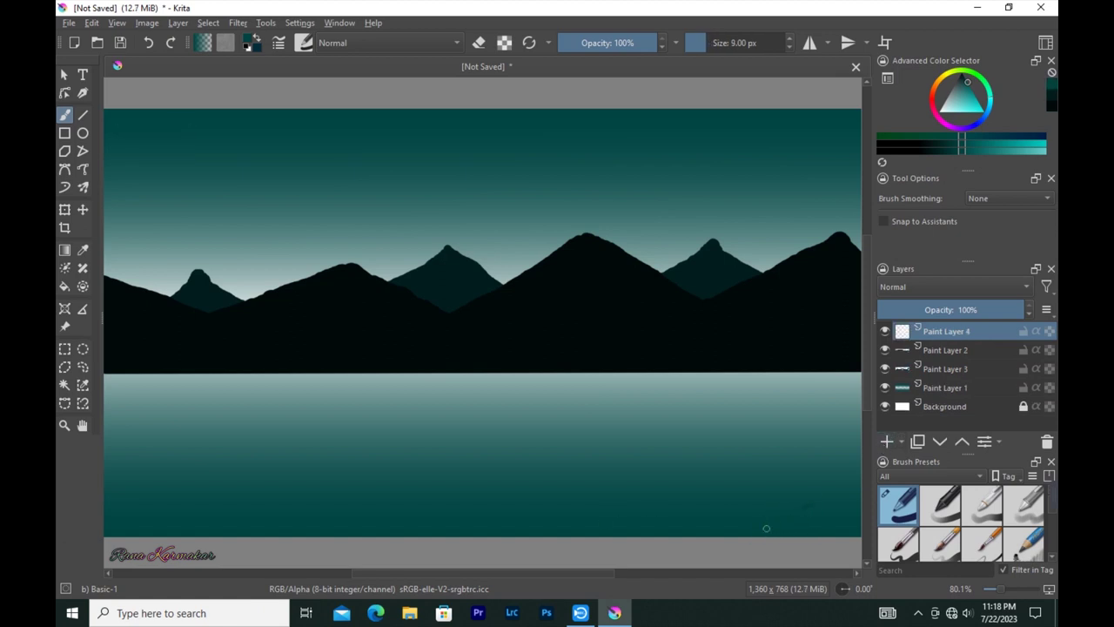
left_click(766, 529, "ctrl")
key("bracketleft")
key("bracketleft")
left_click_drag(764, 529, 862, 494)
left_click_drag(715, 510, 830, 476)
left_click_drag(719, 511, 815, 507)
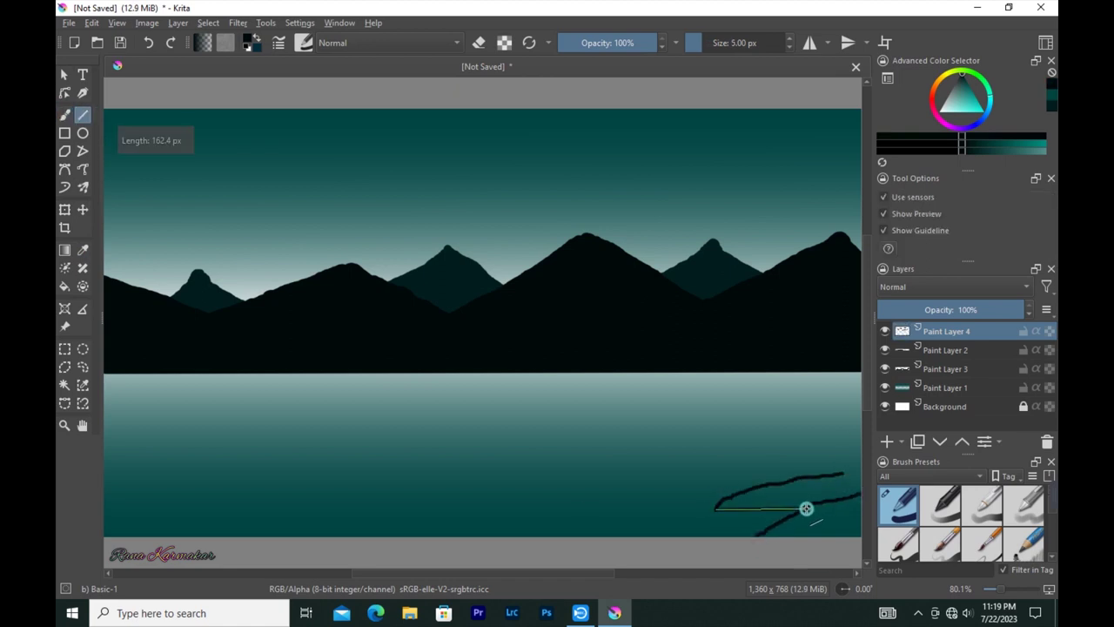
left_click_drag(677, 484, 814, 455)
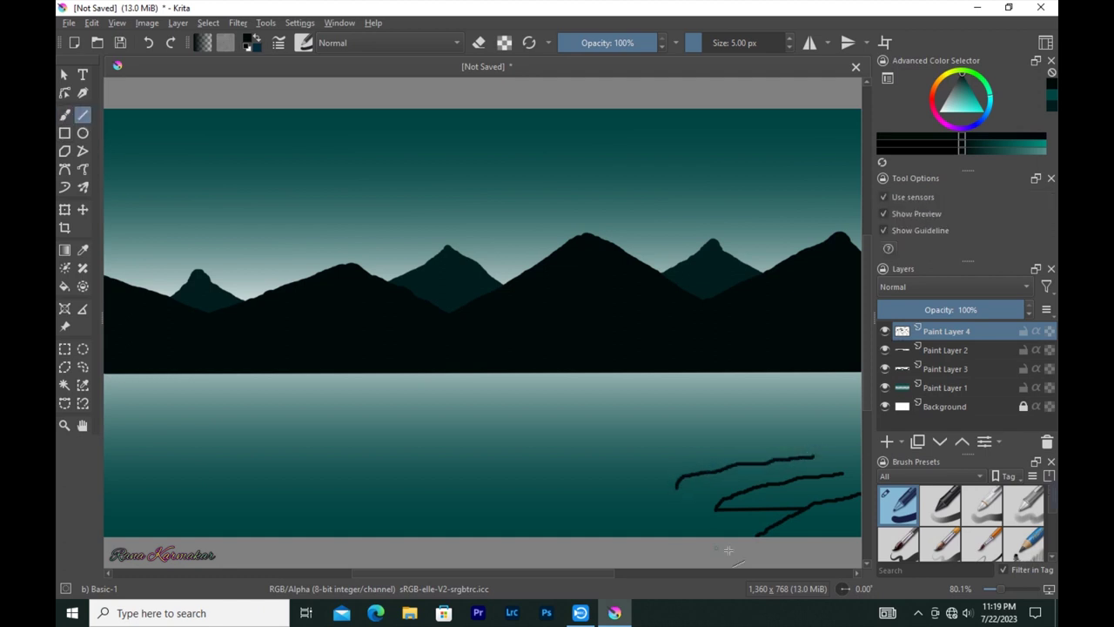
left_click_drag(743, 487, 677, 488)
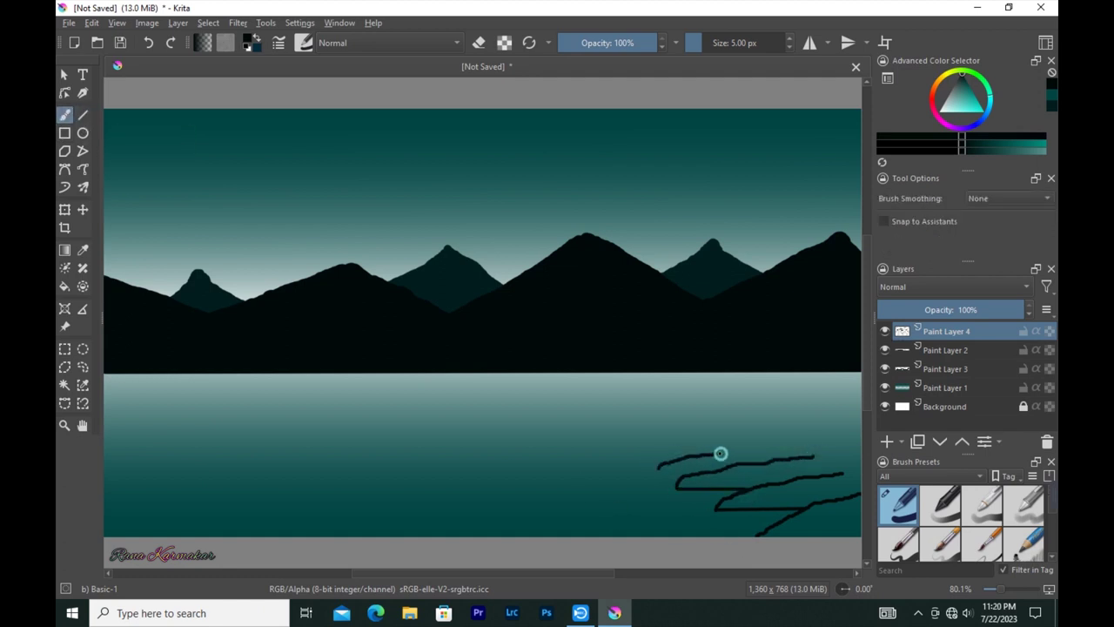
key("v")
left_click_drag(658, 470, 714, 470)
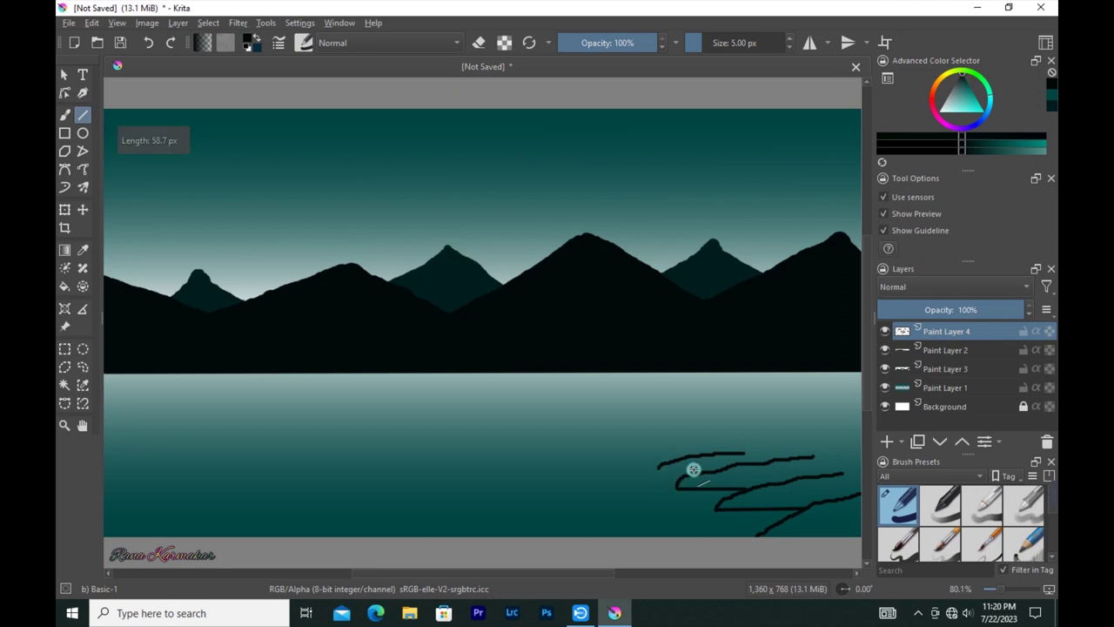
key("b")
Sketch the lower-left shoreline strokes and add straight shore edge segments.
left_click_drag(223, 513, 104, 491)
mouse_move(277, 507)
left_mouse_down()
mouse_move(194, 485)
mouse_move(120, 484)
left_mouse_up()
left_click_drag(325, 481, 172, 461)
left_click_drag(335, 472, 239, 451)
left_click_drag(360, 459, 296, 448)
left_click_drag(642, 460, 709, 447)
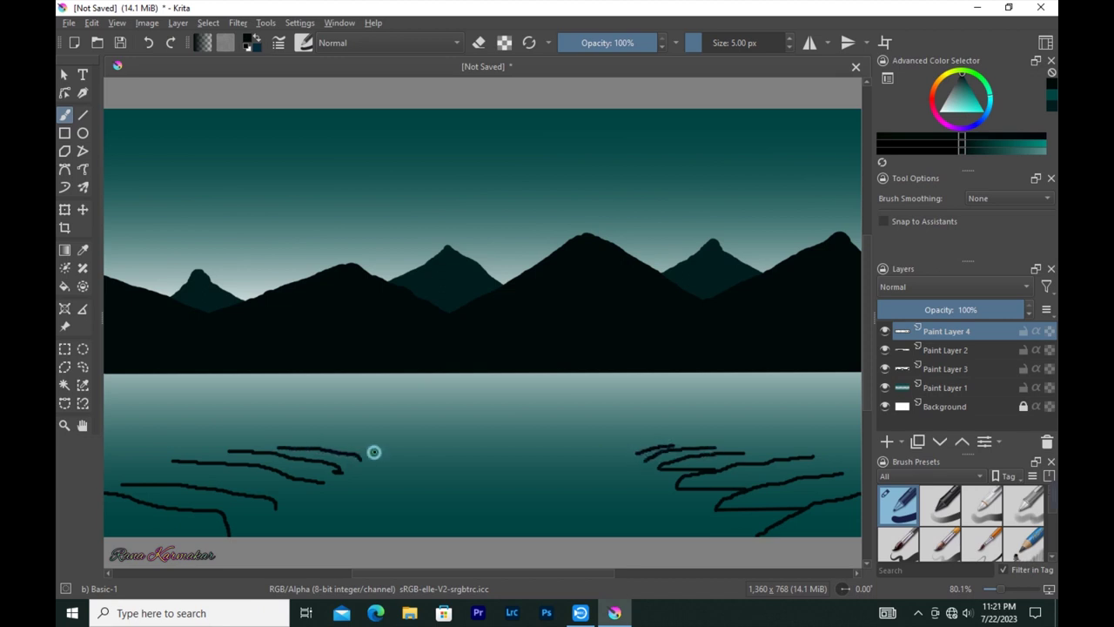
key("v")
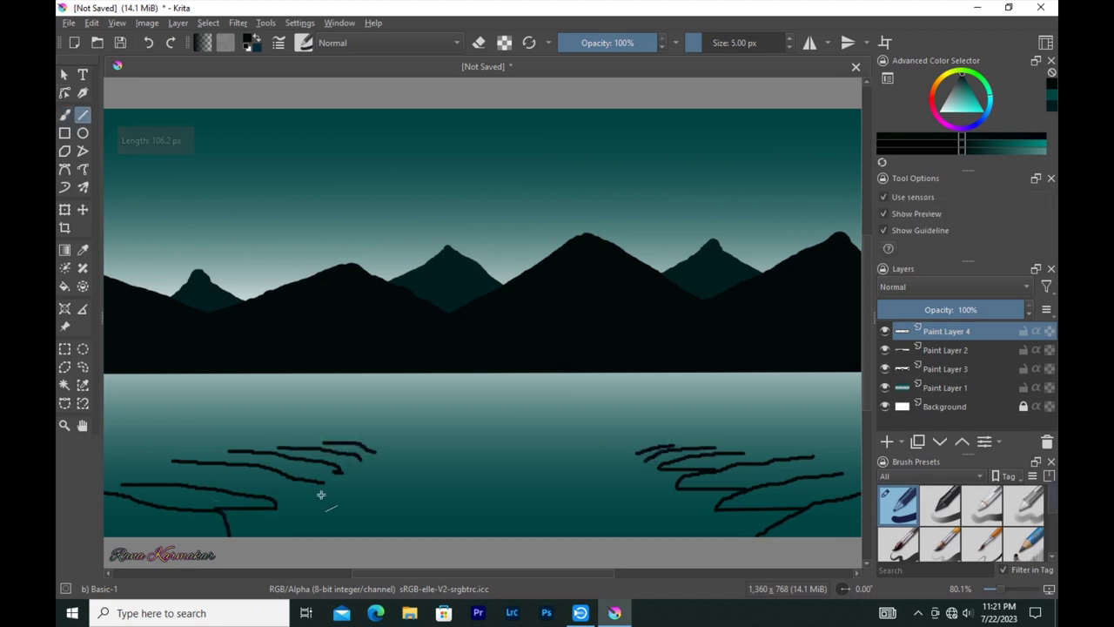
left_click_drag(322, 482, 178, 483)
left_click_drag(345, 470, 364, 459)
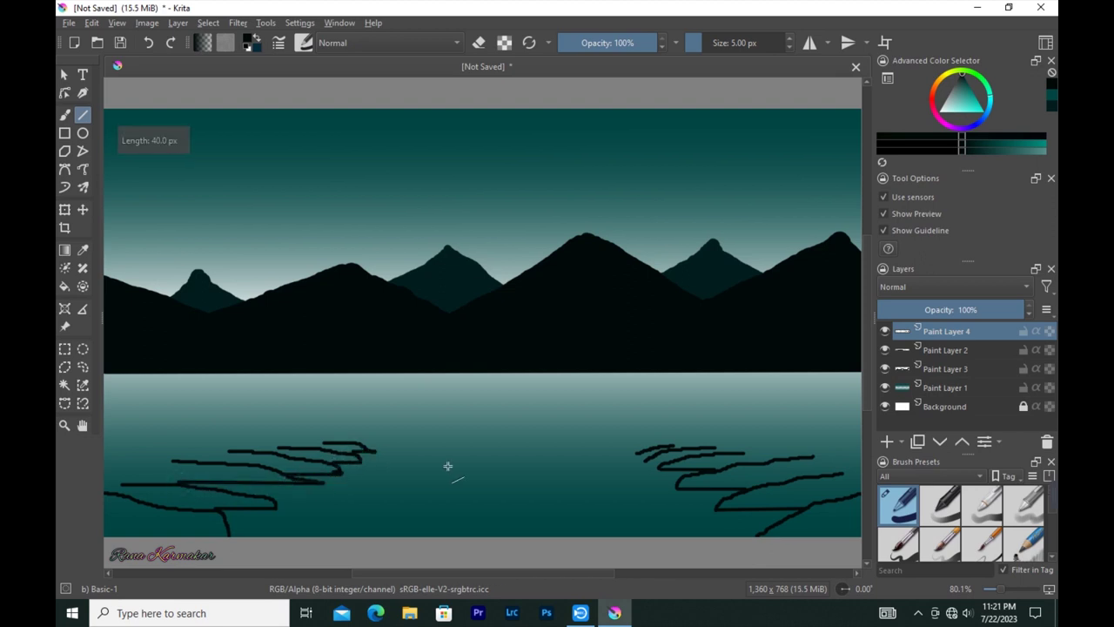
left_click_drag(643, 459, 661, 453)
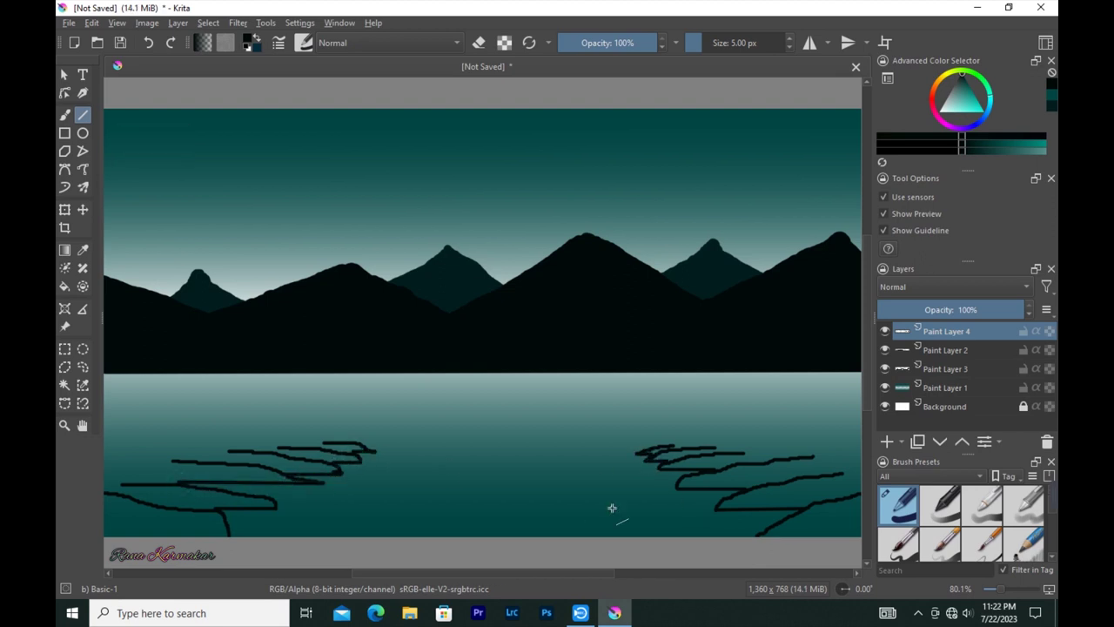
Erase the sketched shoreline lines on both sides with a 38 px eraser.
key("b")
key("e")
mouse_move(374, 448)
left_mouse_down()
mouse_move(149, 480)
mouse_move(230, 494)
left_mouse_up()
mouse_move(486, 470)
left_mouse_down()
mouse_move(756, 504)
mouse_move(680, 458)
left_mouse_up()
key("e")
key("bracketleft")
key("bracketleft")
key("bracketleft")
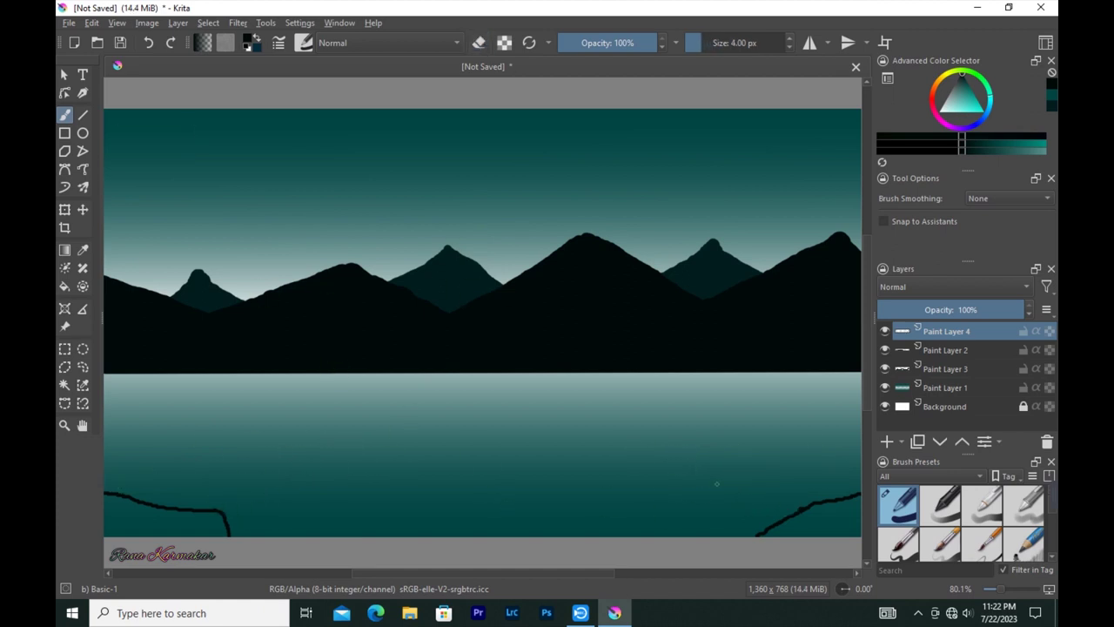
Redraw the right shoreline as flatter freehand black strokes with a 4 px brush.
left_click_drag(696, 500, 859, 468)
key("ctrl+z")
left_click_drag(654, 463, 799, 443)
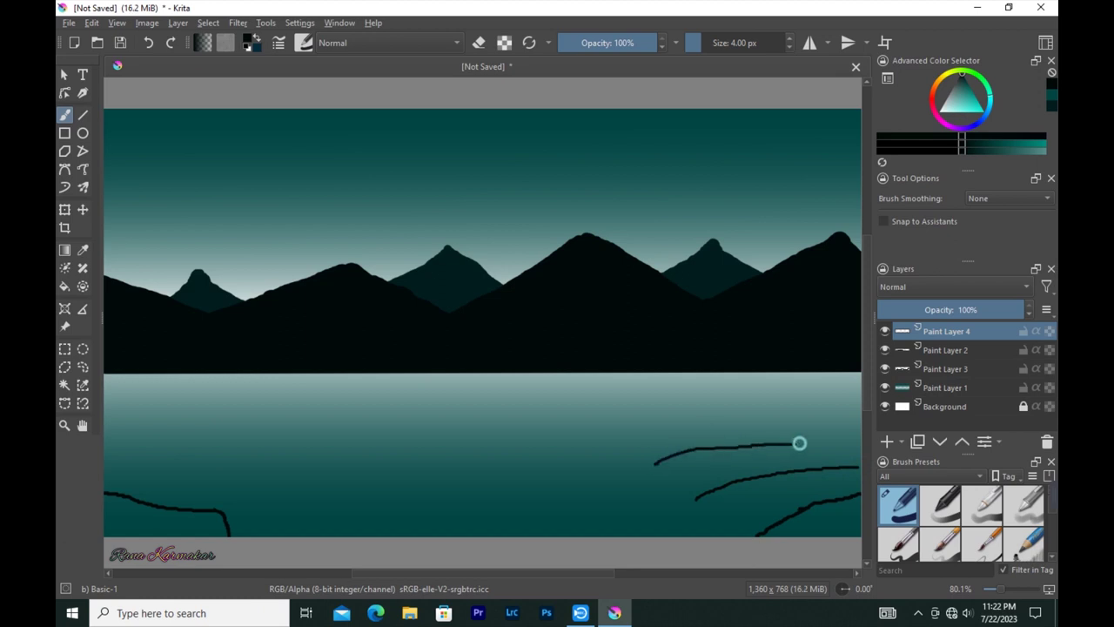
left_click_drag(624, 432, 782, 413)
left_click_drag(600, 416, 729, 405)
left_click_drag(696, 501, 814, 497)
left_click_drag(658, 464, 789, 465)
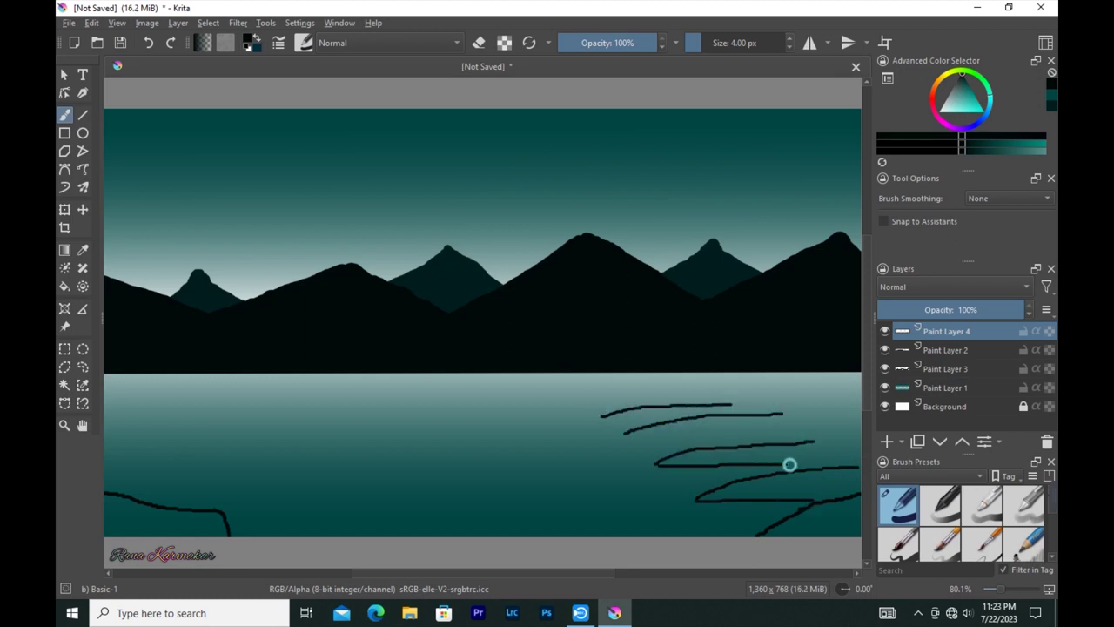
left_click_drag(624, 442, 778, 440)
Redraw the left shoreline as freehand black strokes.
left_click_drag(269, 494, 178, 482)
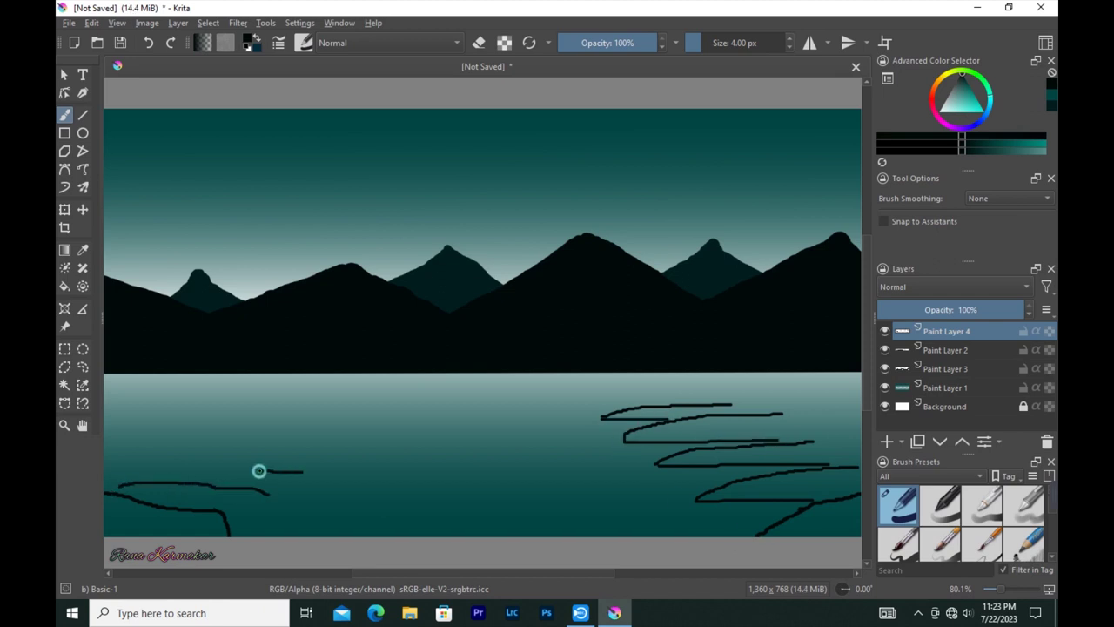
left_click_drag(272, 462, 148, 464)
left_click_drag(331, 454, 218, 423)
left_click_drag(360, 426, 265, 415)
left_click_drag(300, 460, 228, 460)
Fill the bottom-right shore solid dark with a 15 px brush.
key("bracketright")
key("bracketright")
key("bracketright")
mouse_move(783, 527)
left_mouse_down()
mouse_move(845, 530)
mouse_move(796, 528)
mouse_move(835, 508)
mouse_move(760, 480)
mouse_move(801, 473)
mouse_move(801, 492)
mouse_move(816, 496)
mouse_move(748, 484)
mouse_move(865, 441)
mouse_move(758, 458)
mouse_move(836, 458)
left_mouse_up()
key("bracketleft")
key("bracketleft")
key("bracketleft")
key("bracketright")
key("bracketright")
key("bracketright")
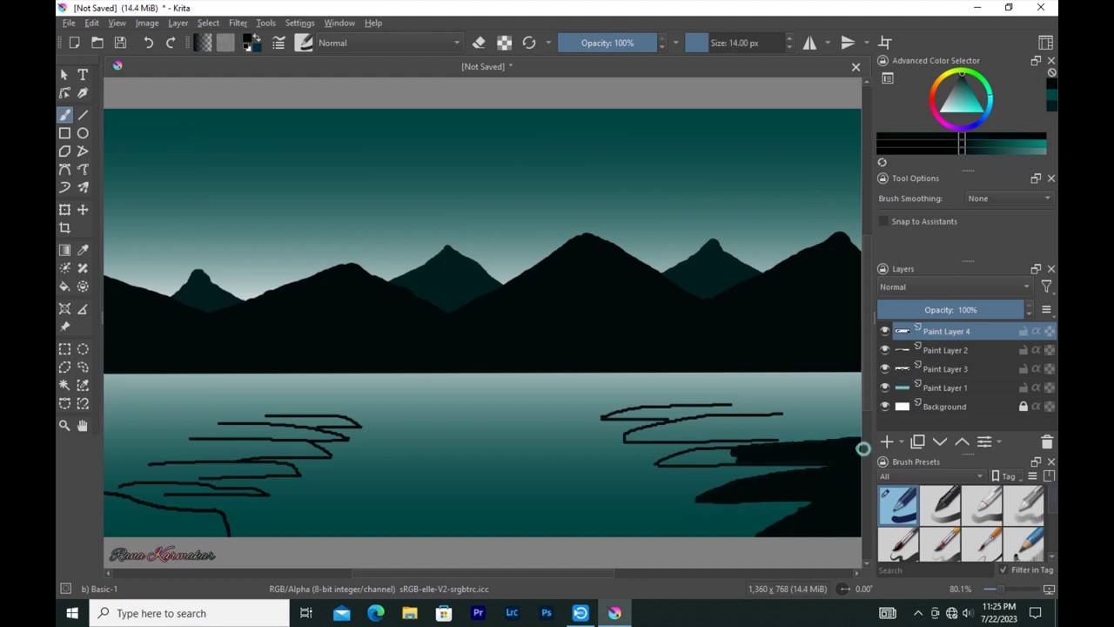
Fill the right shore bands solid dark, ending with a thin 6 px edge.
key("bracketleft")
key("bracketleft")
key("bracketleft")
left_click_drag(746, 452, 668, 460)
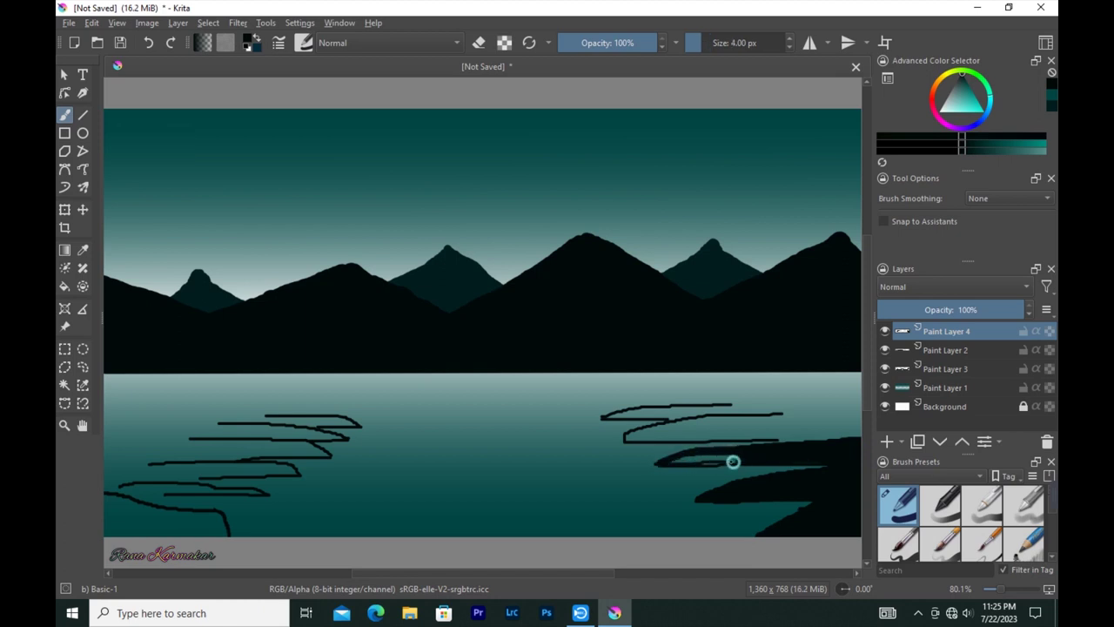
key("bracketright")
key("bracketright")
key("bracketright")
mouse_move(722, 423)
left_mouse_down()
mouse_move(850, 410)
mouse_move(701, 421)
mouse_move(833, 428)
left_mouse_up()
key("bracketright")
key("bracketright")
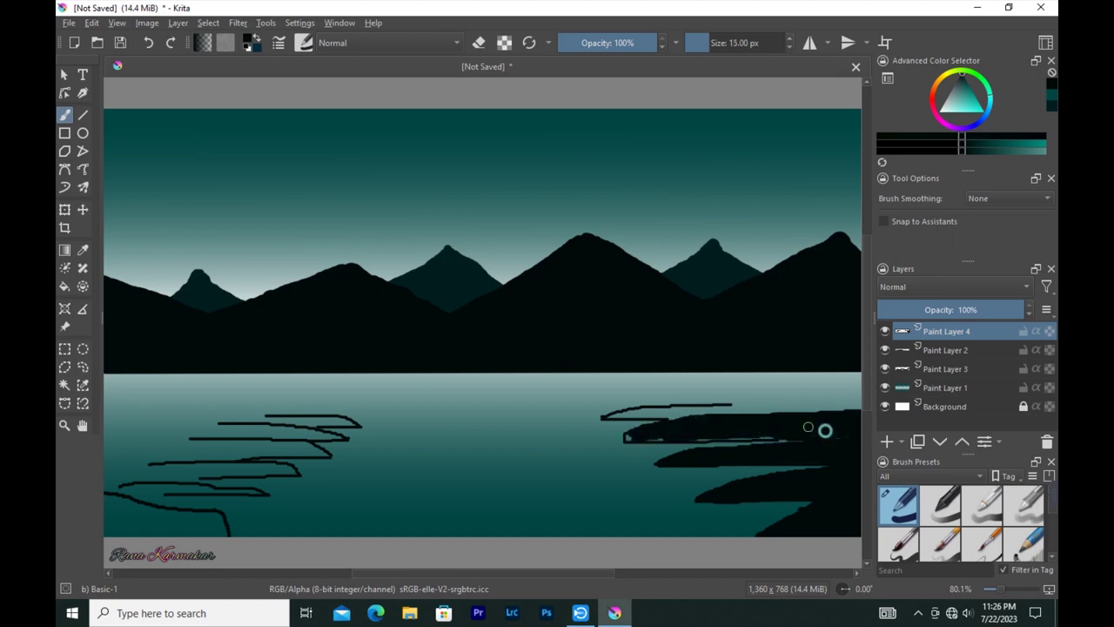
key("bracketleft")
key("bracketleft")
key("bracketleft")
mouse_move(738, 403)
left_mouse_down()
mouse_move(853, 404)
mouse_move(667, 410)
mouse_move(686, 410)
left_mouse_up()
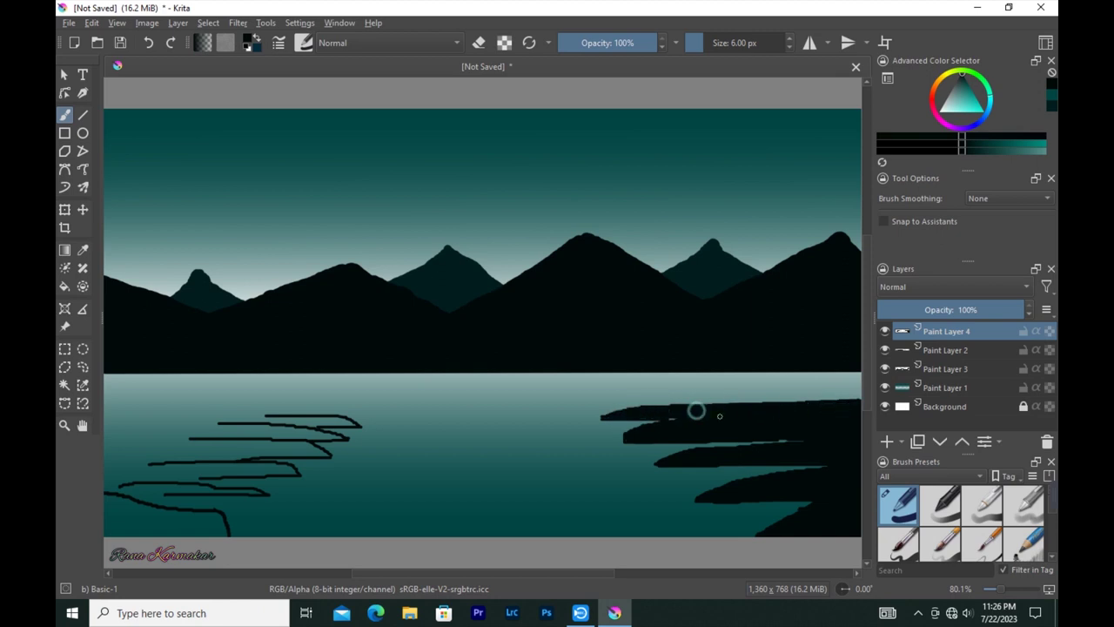
Fill the bottom-left and lower left shore bands solid dark at 13 px and 6 px.
key("bracketright")
key("bracketright")
key("bracketright")
mouse_move(174, 526)
left_mouse_down()
mouse_move(89, 531)
mouse_move(221, 528)
mouse_move(162, 507)
mouse_move(105, 512)
left_mouse_up()
key("bracketleft")
key("bracketleft")
key("bracketleft")
mouse_move(225, 497)
left_mouse_down()
mouse_move(269, 497)
mouse_move(121, 487)
mouse_move(204, 486)
left_mouse_up()
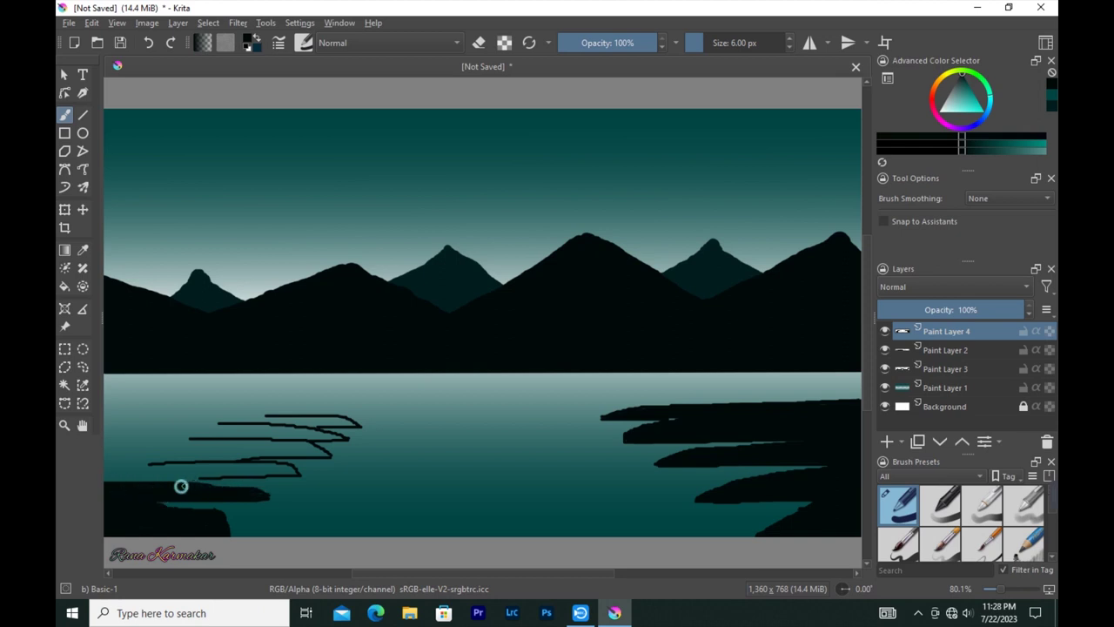
left_click_drag(294, 474, 104, 475)
mouse_move(258, 459)
left_mouse_down()
mouse_move(95, 458)
mouse_move(141, 468)
left_mouse_up()
key("bracketright")
key("bracketright")
key("bracketright")
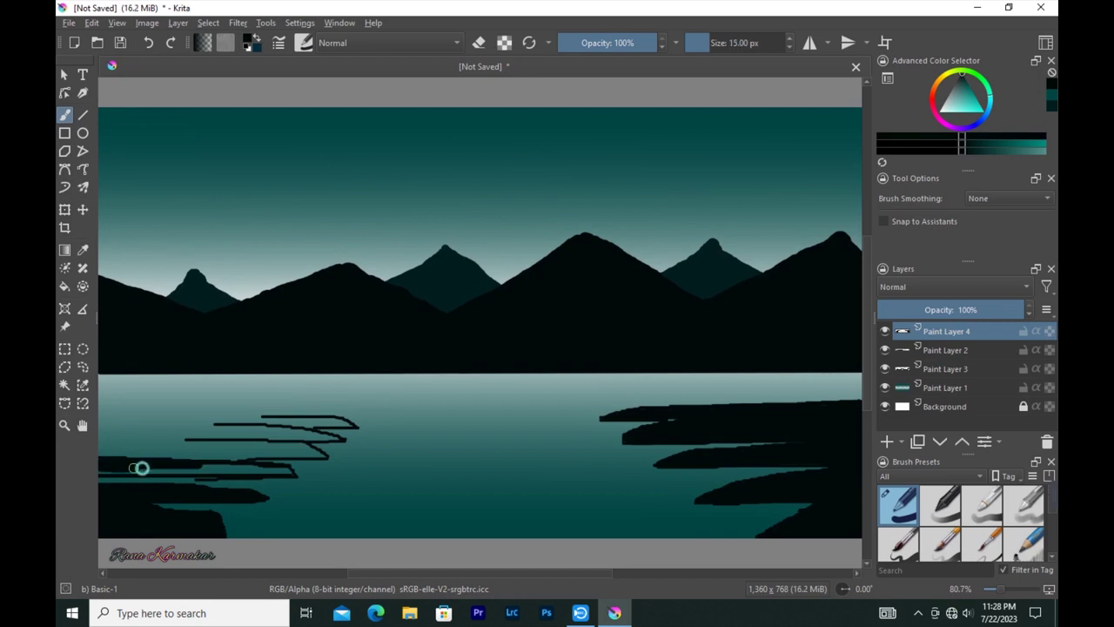
key("bracketleft")
key("bracketleft")
key("bracketleft")
left_click_drag(206, 478, 119, 479)
Thicken the upper left shore strokes into solid land and fill remaining gaps.
mouse_move(258, 438)
left_mouse_down()
mouse_move(91, 433)
mouse_move(90, 443)
mouse_move(132, 435)
mouse_move(284, 449)
left_mouse_up()
key("bracketright")
key("bracketright")
key("bracketright")
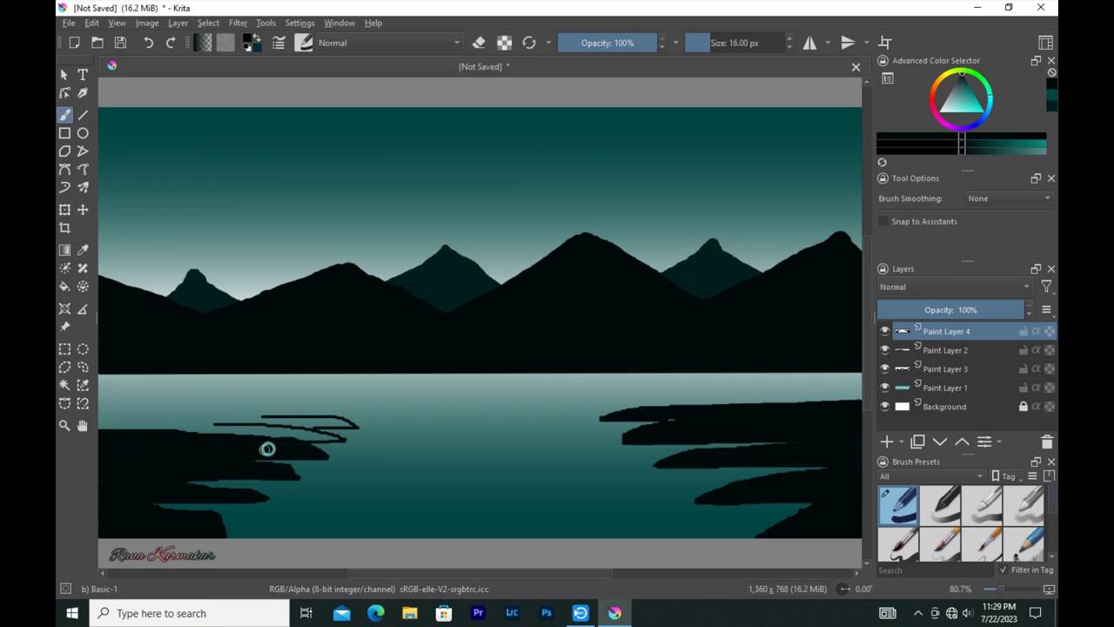
key("bracketleft")
key("bracketleft")
key("bracketleft")
left_click_drag(342, 440, 319, 433)
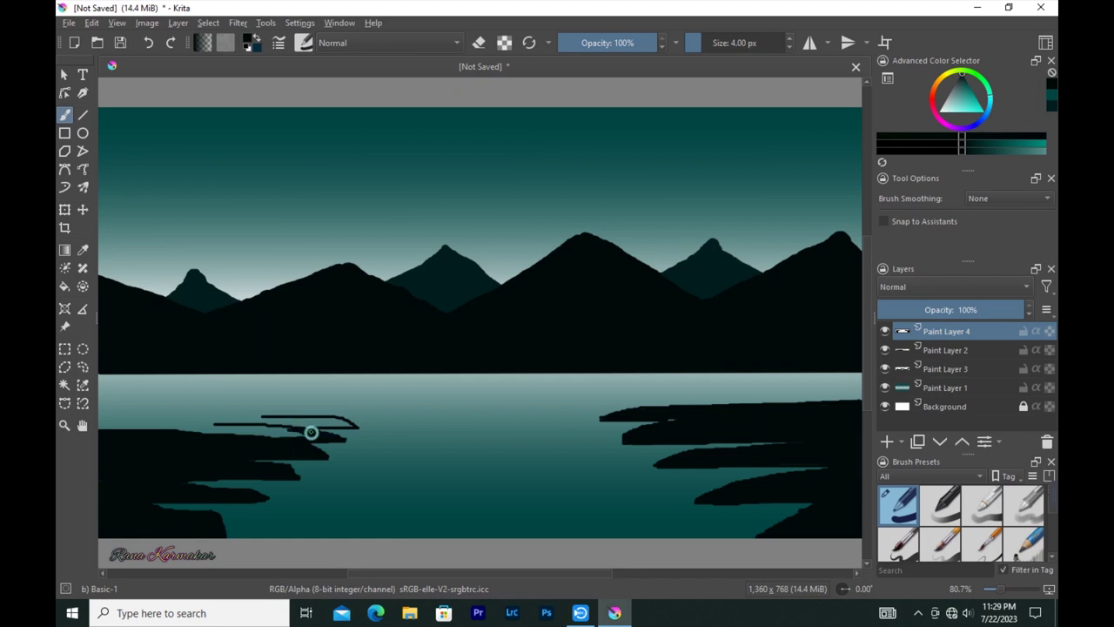
mouse_move(242, 423)
left_mouse_down()
mouse_move(178, 427)
mouse_move(296, 434)
mouse_move(183, 428)
left_mouse_up()
key("bracketright")
key("bracketright")
key("bracketright")
mouse_move(322, 421)
left_mouse_down()
mouse_move(109, 406)
mouse_move(234, 420)
left_mouse_up()
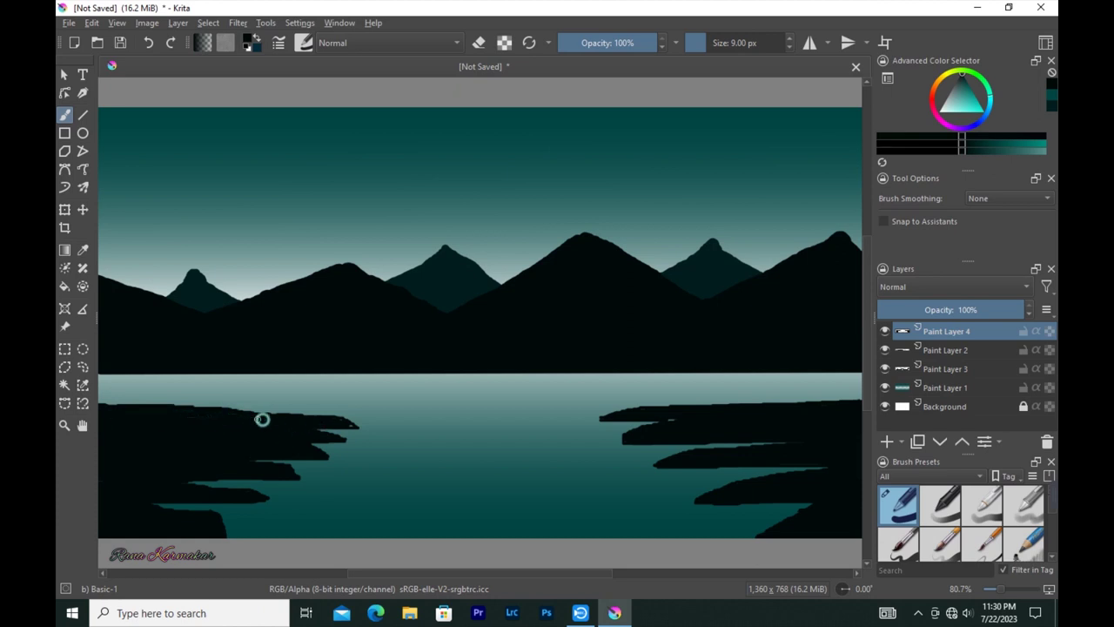
key("bracketleft")
key("bracketleft")
key("bracketleft")
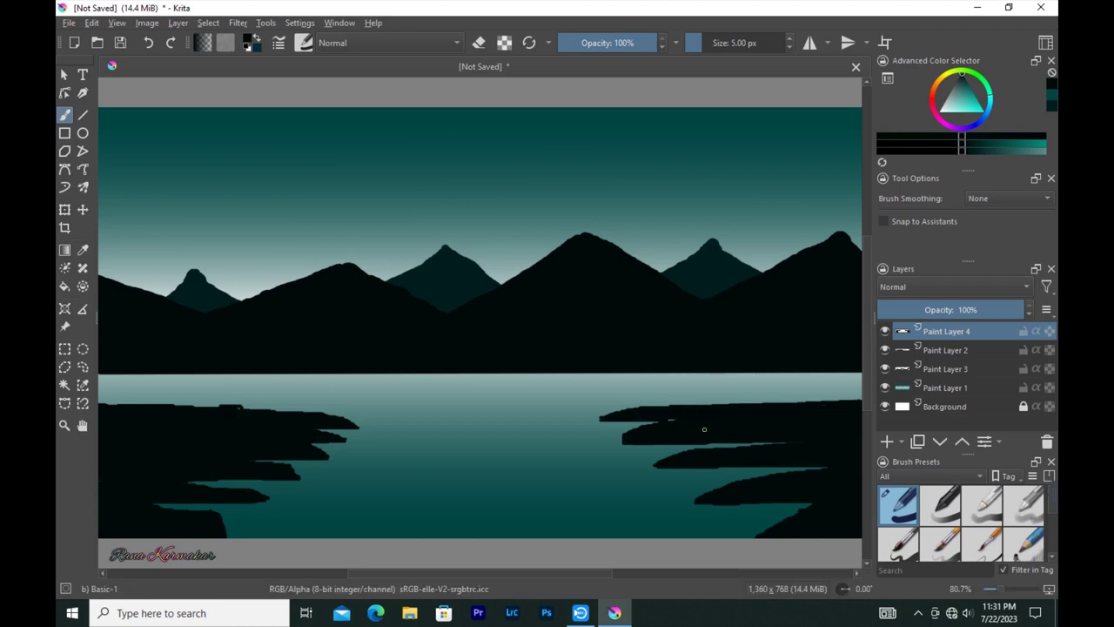
Switch to light cyan with the ENV Forest brush and texture the left shore edges.
key("x")
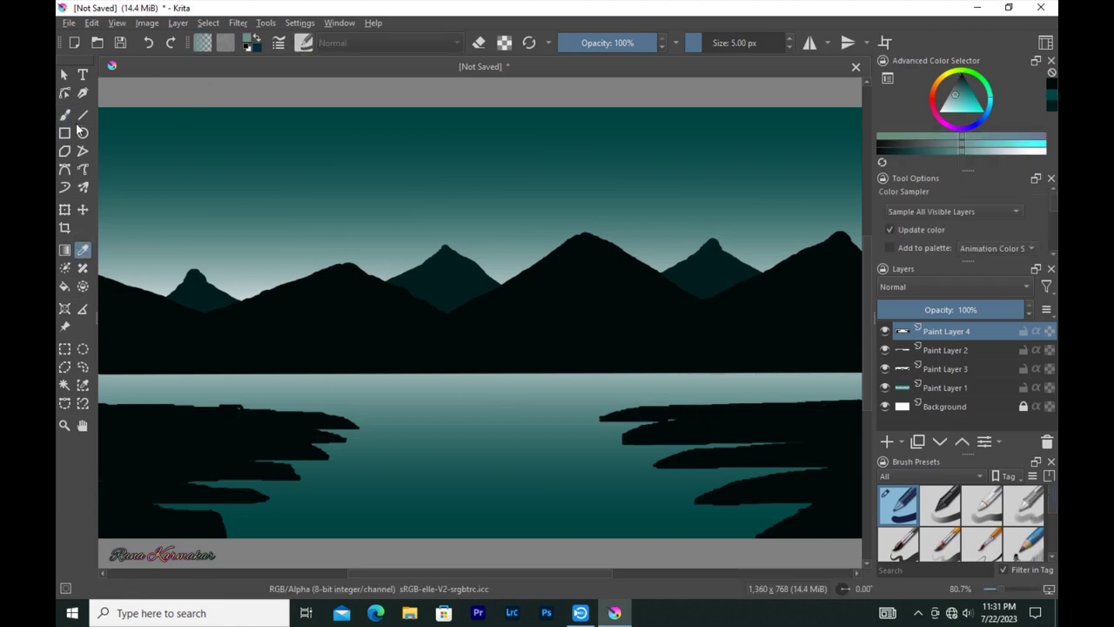
left_click(303, 43)
scroll(562, 174, "down", 5)
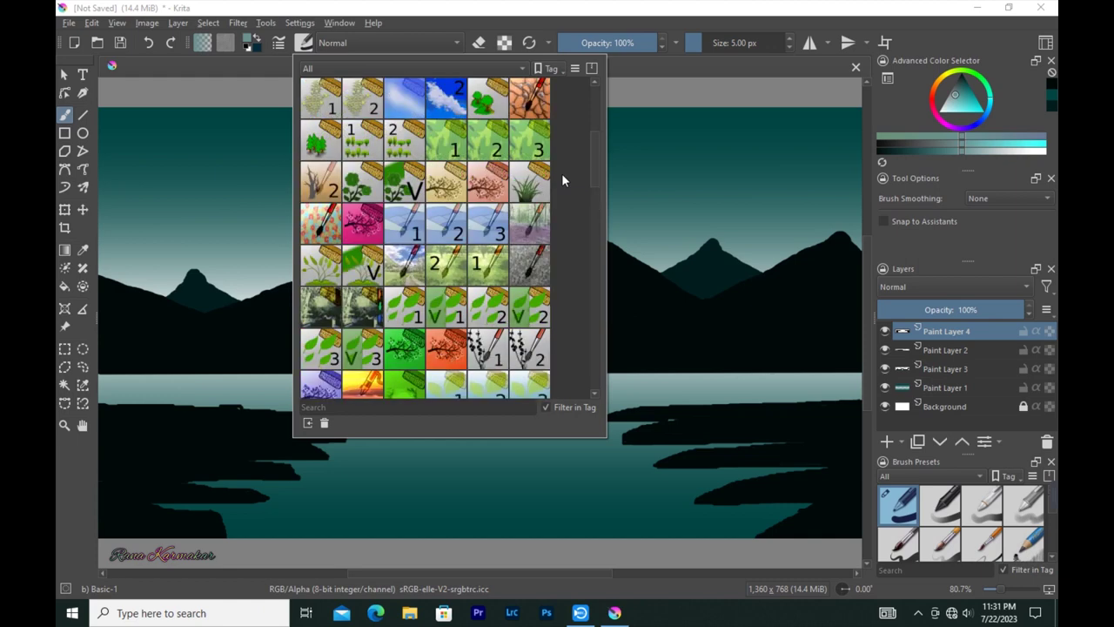
left_click(544, 174)
key("bracketleft")
left_click_drag(148, 517, 114, 503)
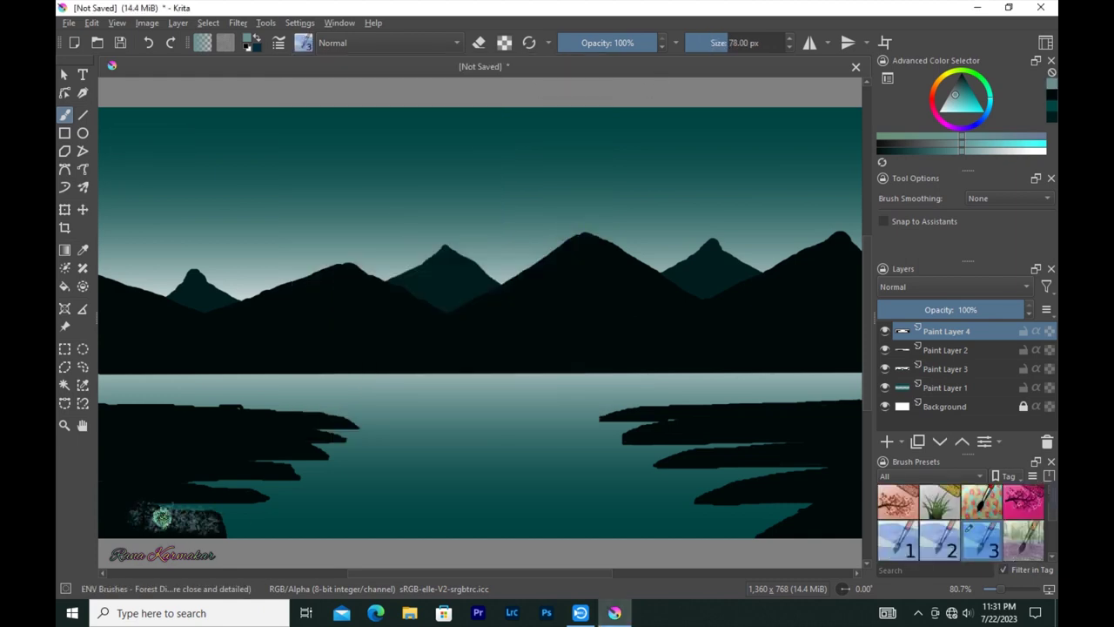
key("bracketleft")
key("bracketleft")
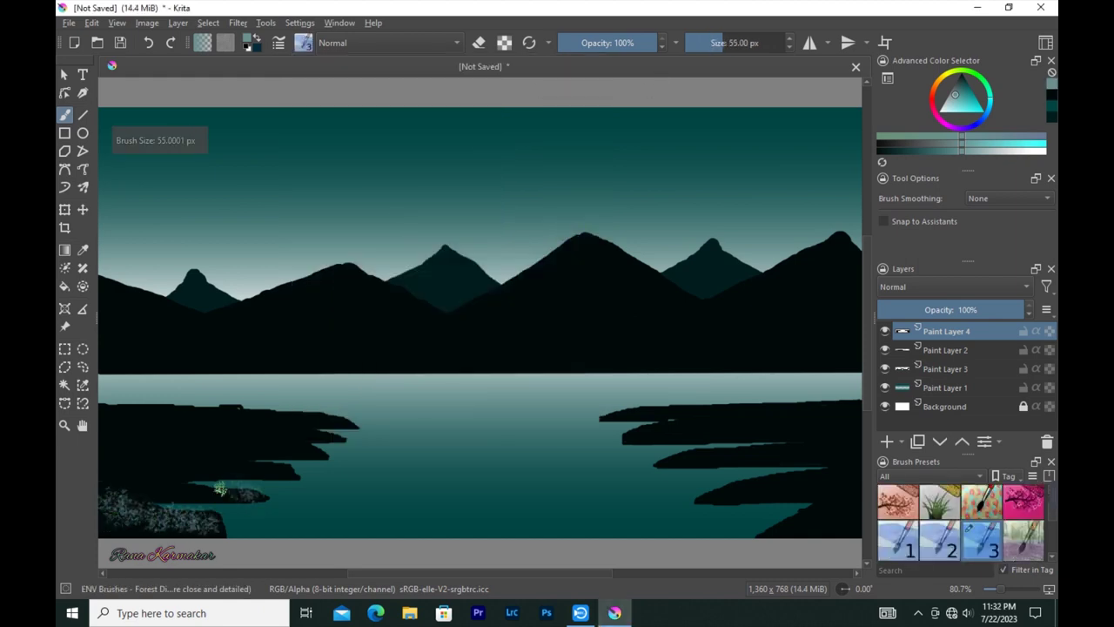
key("bracketleft")
mouse_move(184, 484)
left_mouse_down()
mouse_move(251, 494)
mouse_move(269, 452)
left_mouse_up()
key("bracketleft")
key("bracketleft")
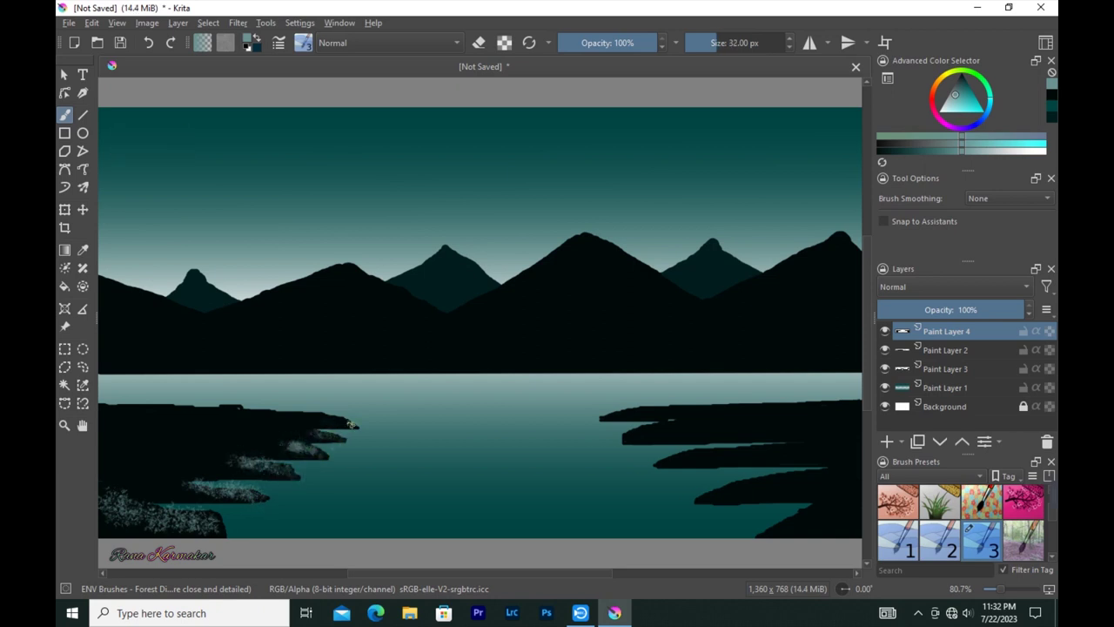
Add texture to the bottom-right shore at 59 px, then speckle the lower-left land at 32 px.
key("bracketright")
key("bracketright")
key("bracketright")
left_click_drag(766, 527, 853, 493)
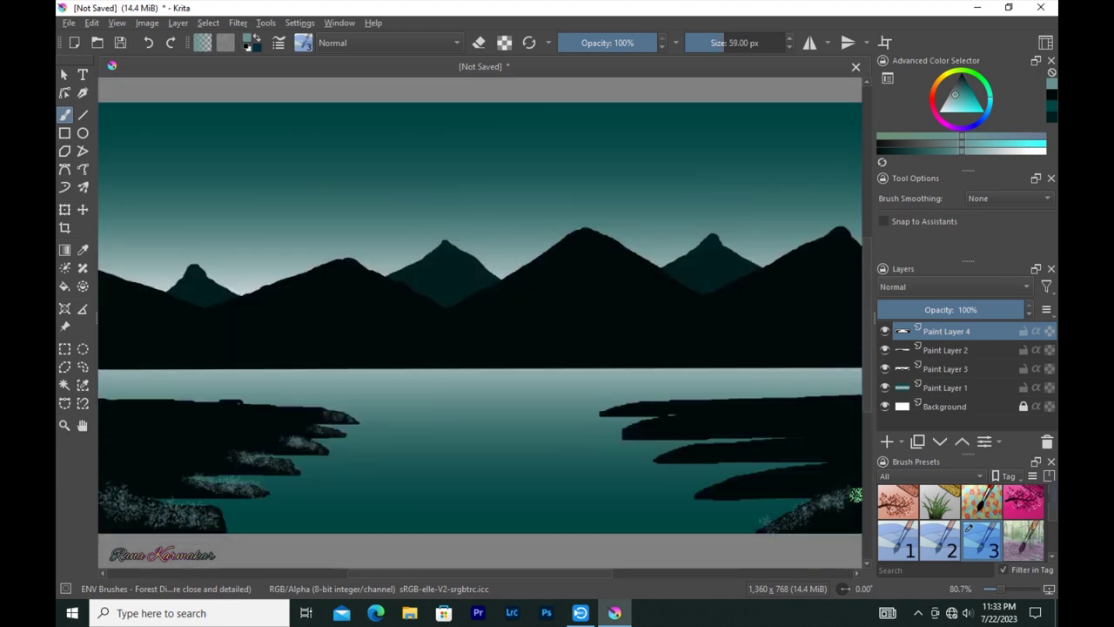
key("bracketleft")
key("bracketleft")
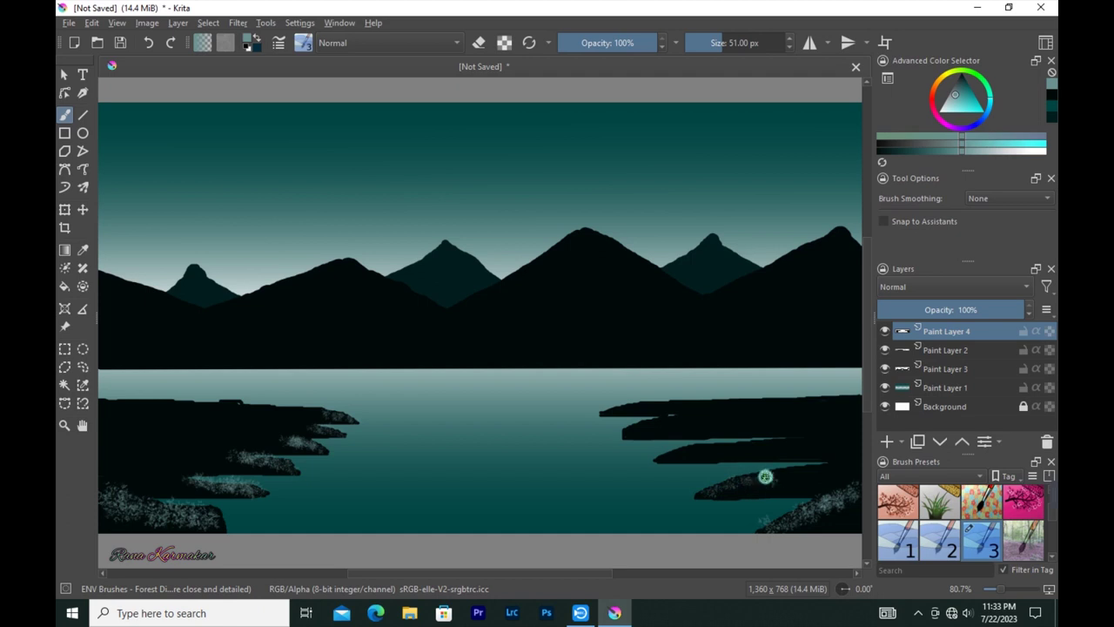
key("bracketleft")
key("bracketleft")
key("bracketleft")
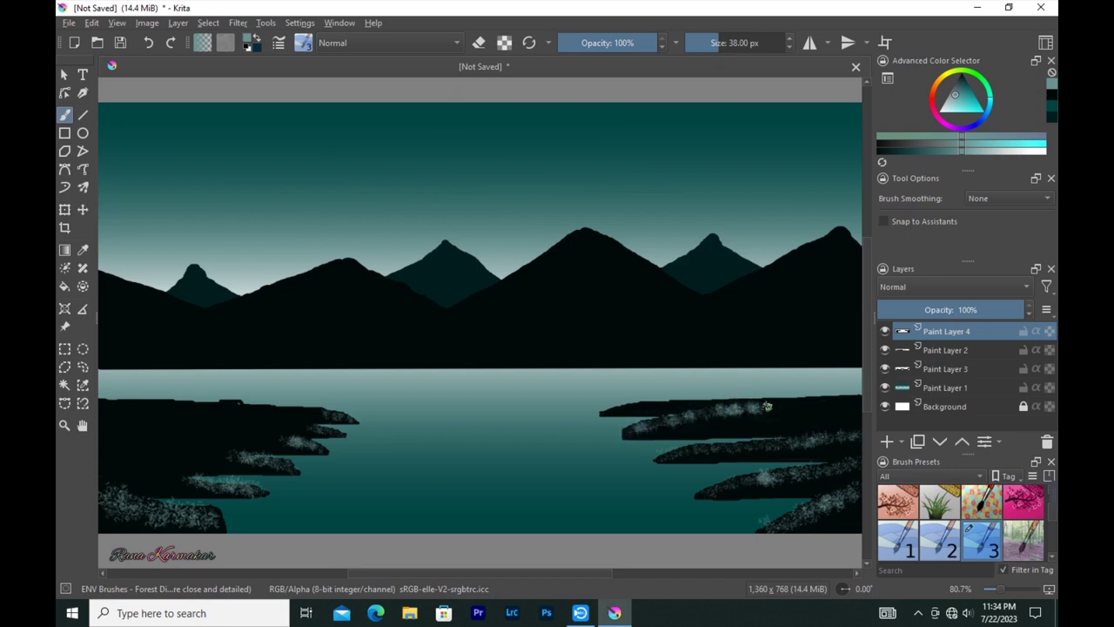
key("bracketleft")
key("bracketleft")
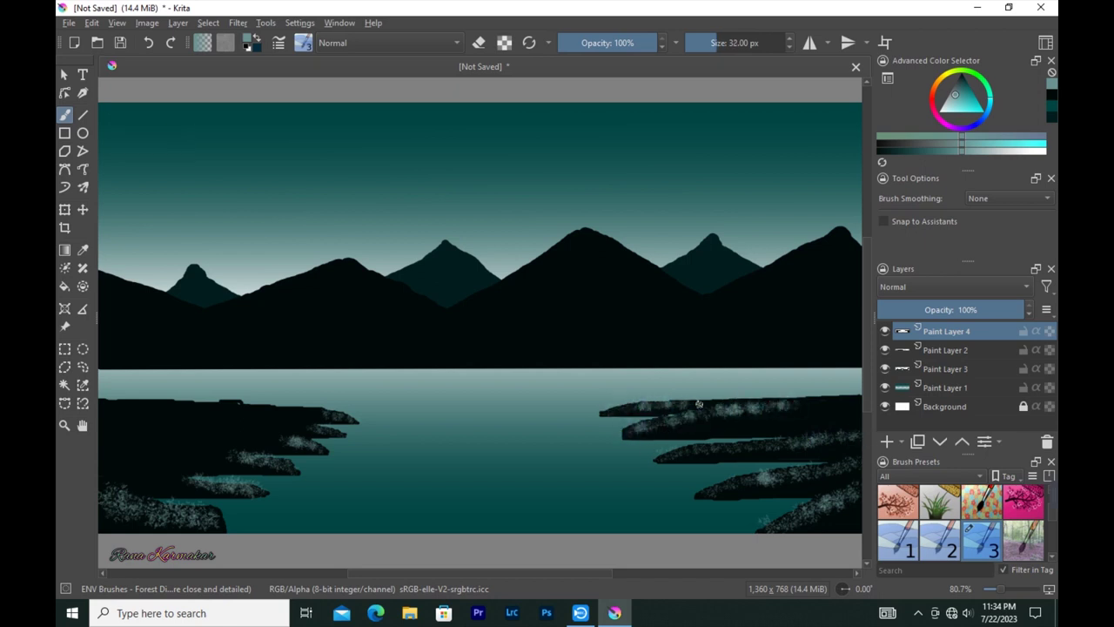
mouse_move(228, 453)
left_mouse_down()
mouse_move(104, 449)
mouse_move(298, 427)
mouse_move(127, 418)
left_mouse_up()
key("bracketleft")
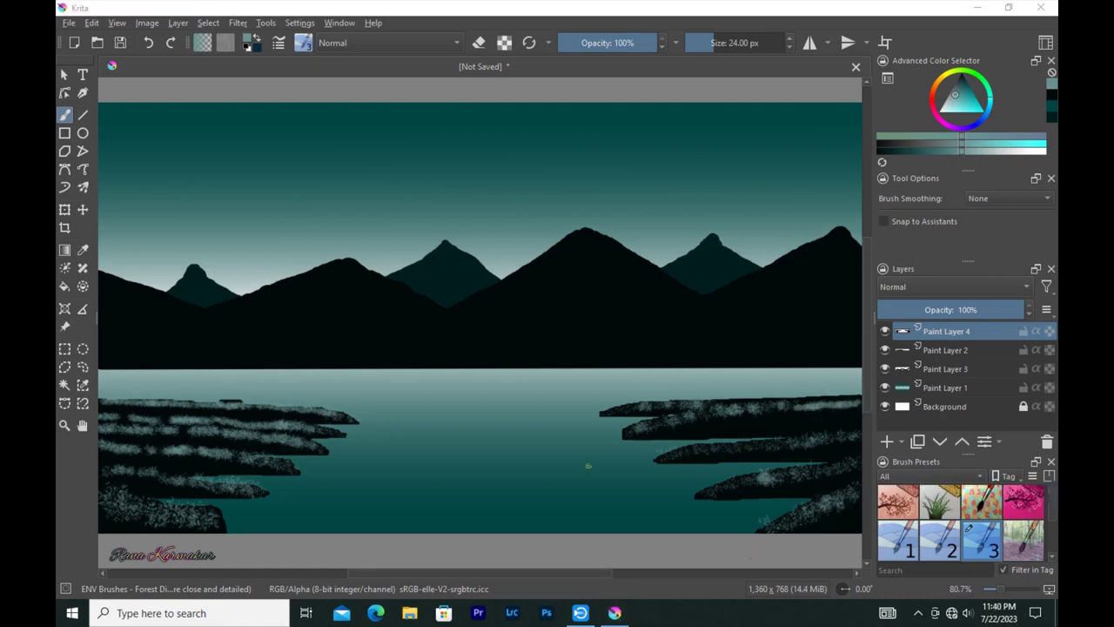
Paint dark and light teal strokes up the left canvas edge with an enlarged brush.
left_click(386, 301, "ctrl")
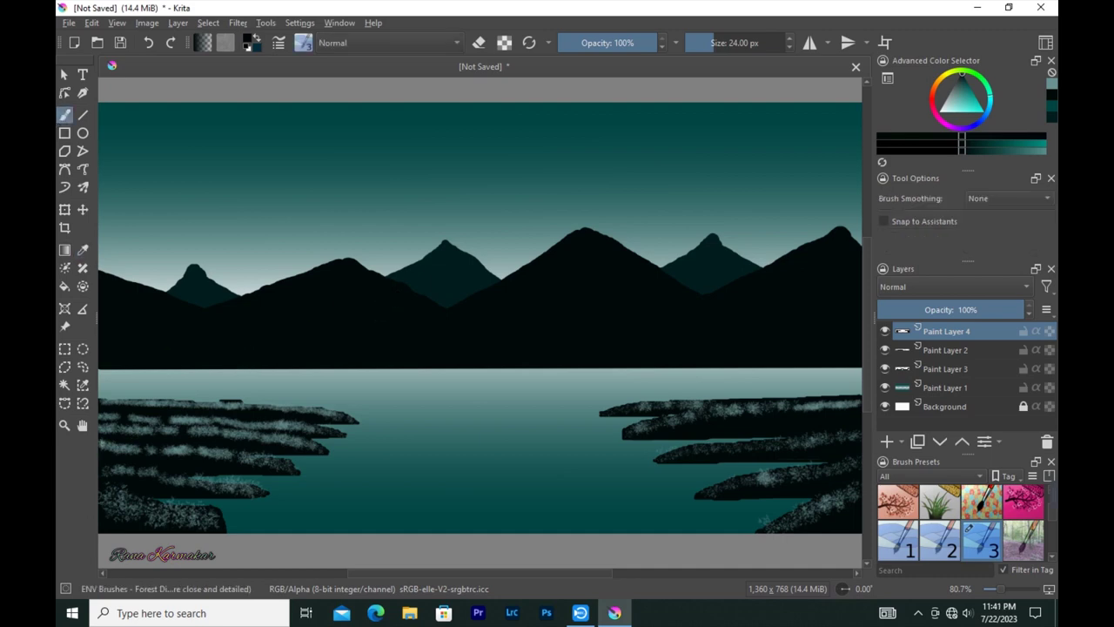
key("]")
key("]")
key("]")
left_click_drag(108, 440, 110, 336)
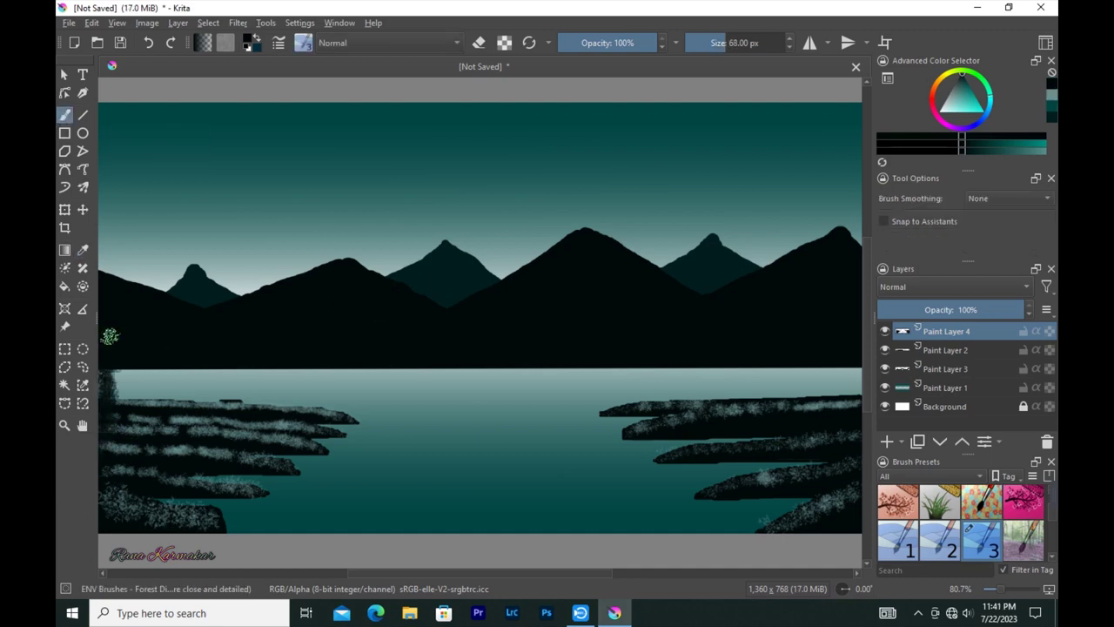
left_click(230, 386, "ctrl")
left_click_drag(109, 439, 109, 226)
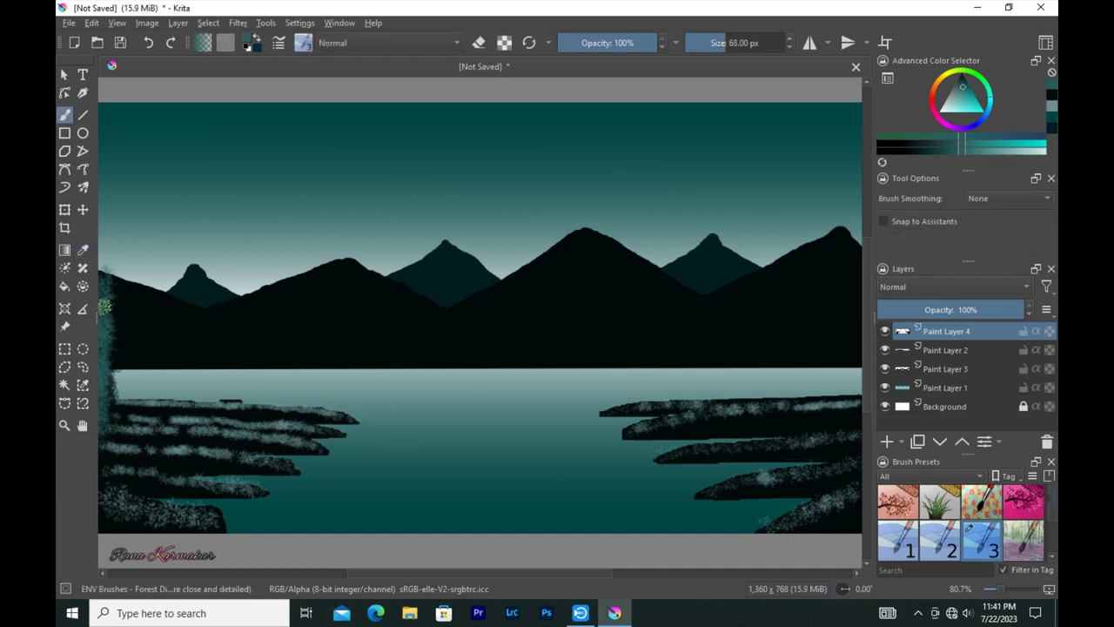
left_click_drag(111, 408, 105, 385)
Build teal foliage from the left shoreline toward the left mountain and down to the water.
mouse_move(228, 401)
left_mouse_down()
mouse_move(224, 374)
mouse_move(209, 375)
mouse_move(194, 319)
mouse_move(167, 283)
mouse_move(122, 261)
mouse_move(122, 368)
mouse_move(144, 331)
mouse_move(170, 328)
left_mouse_up()
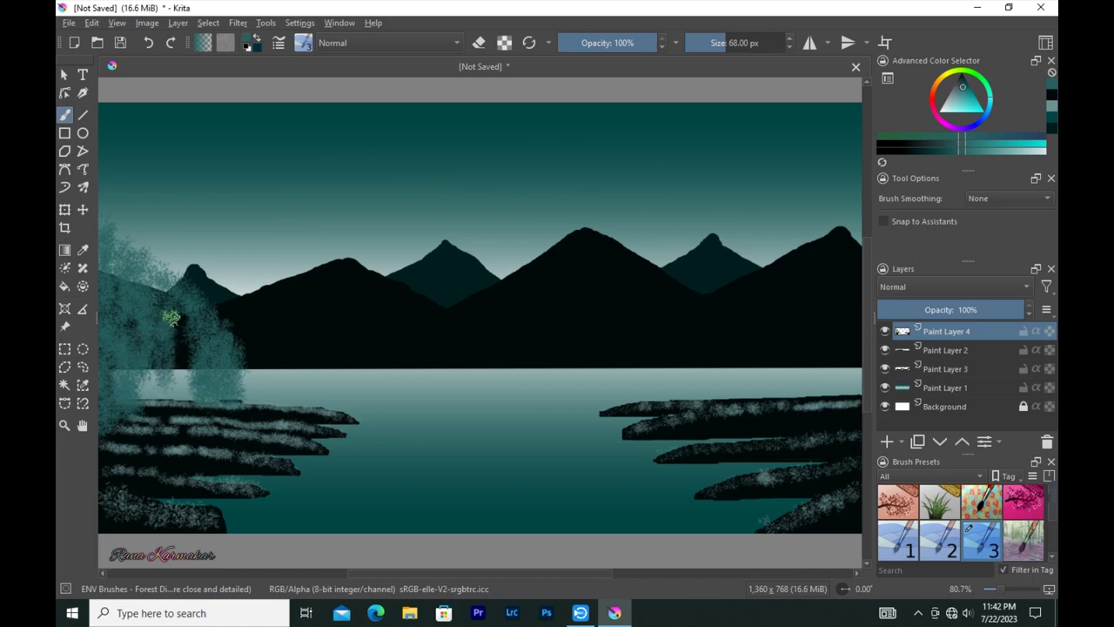
left_click(103, 228, "ctrl")
mouse_move(103, 233)
left_mouse_down()
mouse_move(114, 395)
mouse_move(168, 284)
left_mouse_up()
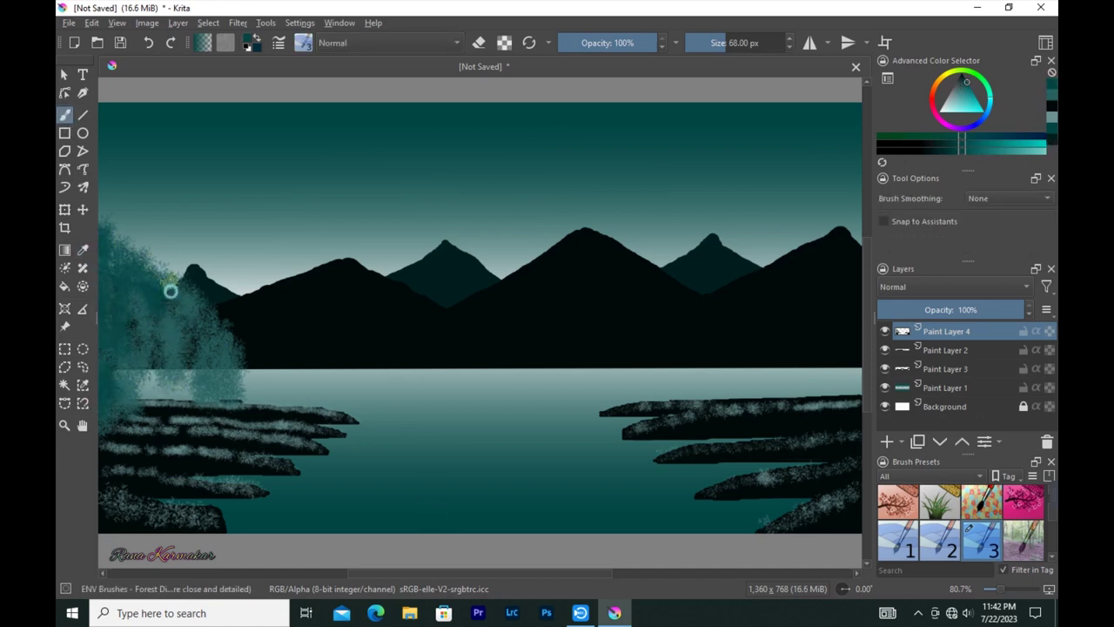
mouse_move(224, 335)
left_mouse_down()
mouse_move(261, 383)
mouse_move(130, 397)
mouse_move(157, 377)
mouse_move(191, 387)
left_mouse_up()
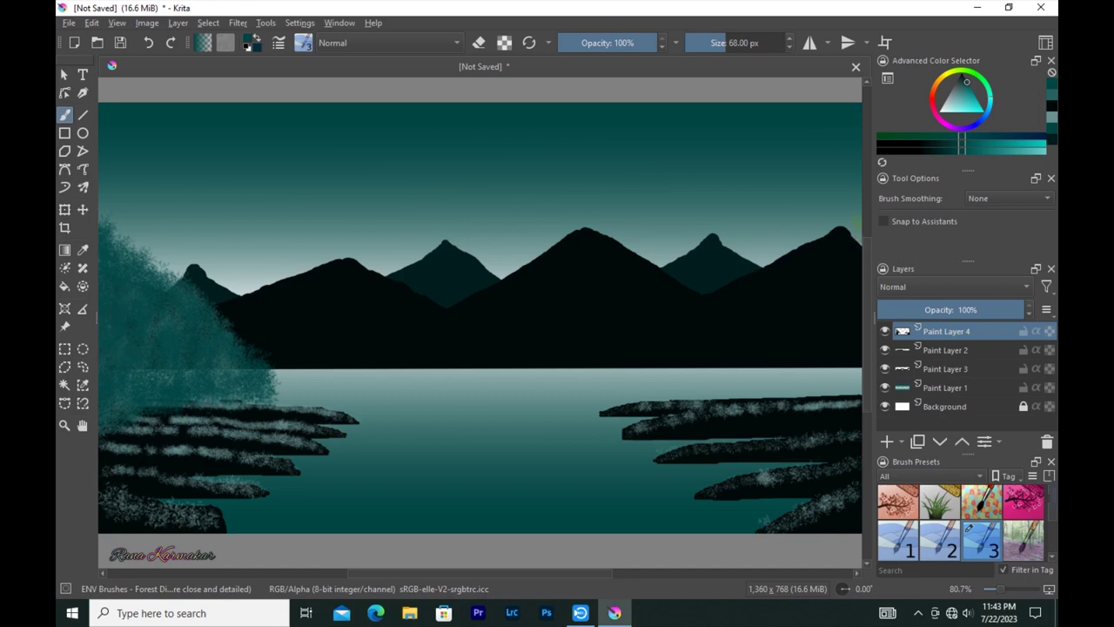
Paint a teal tree mass over the right mountain, undoing the stroke near its peak.
left_click_drag(857, 222, 850, 229)
mouse_move(696, 392)
left_mouse_down()
mouse_move(796, 287)
mouse_move(844, 352)
mouse_move(721, 361)
mouse_move(703, 392)
mouse_move(844, 378)
left_mouse_up()
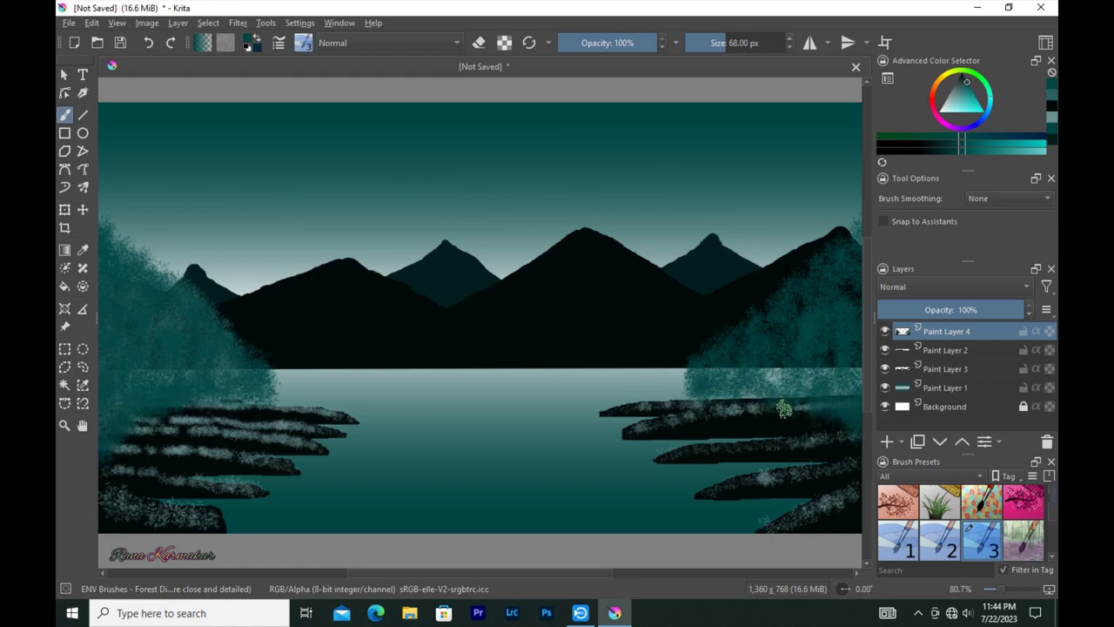
left_click_drag(852, 261, 818, 290)
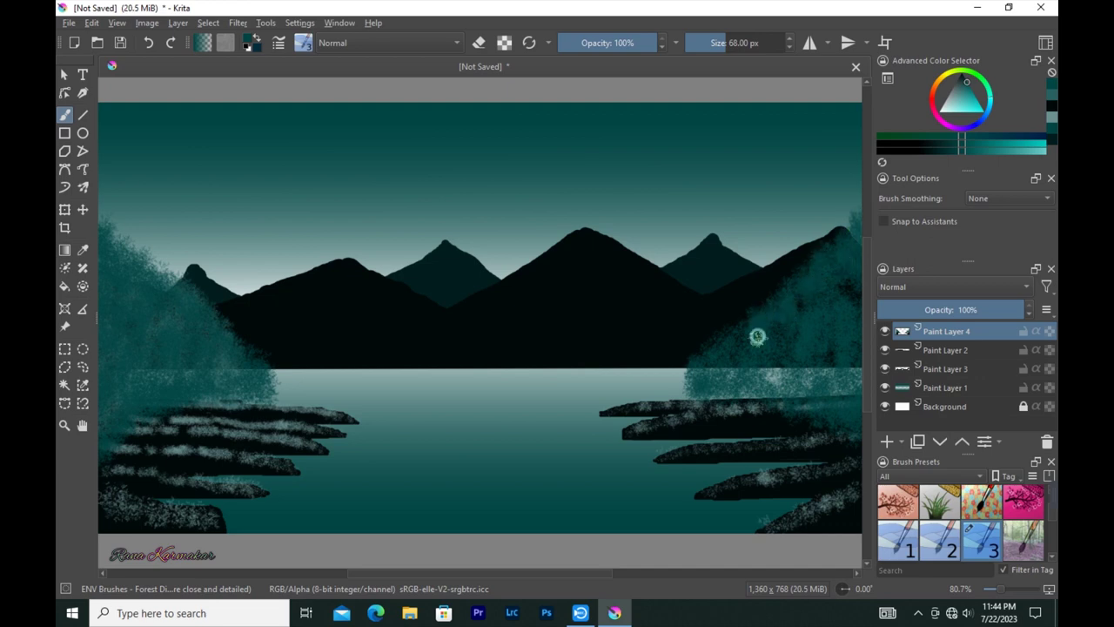
key("ctrl+z")
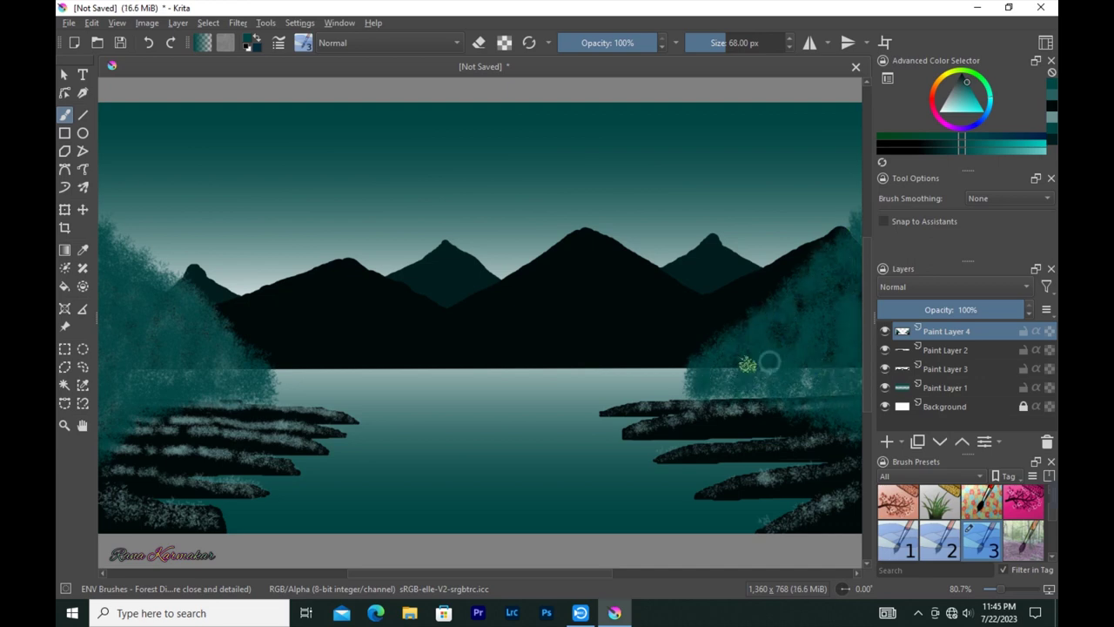
left_click(303, 43)
Browse the Digital brushes, trying WaterC Flat Big-Grain Tilt and a different brush tip shape.
scroll(417, 235, "down", 5)
left_click(409, 69)
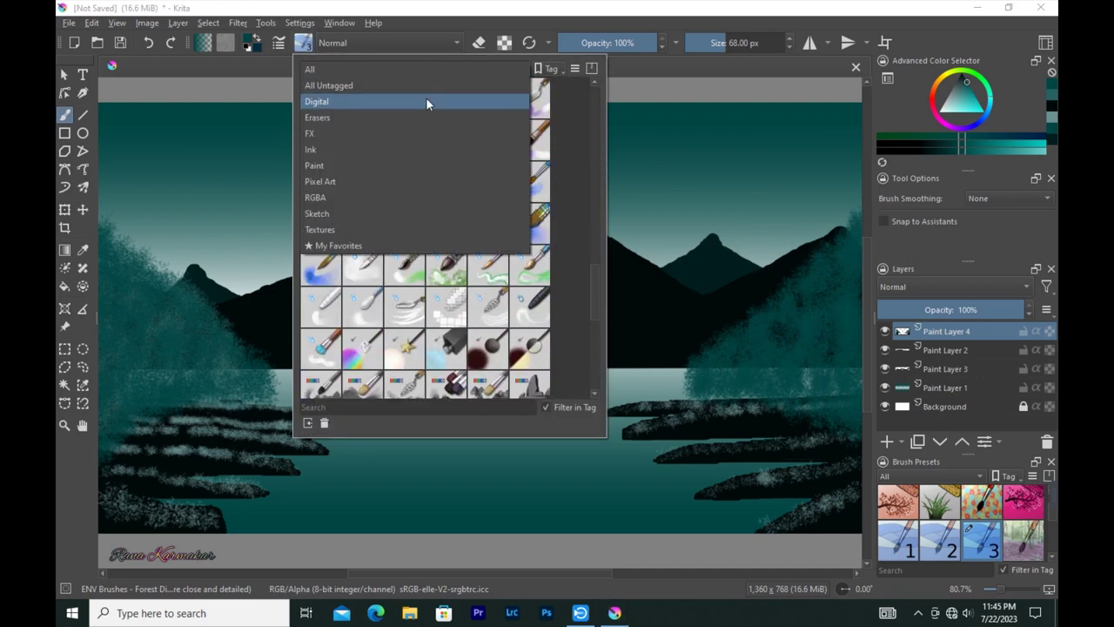
left_click(426, 103)
left_click(427, 149)
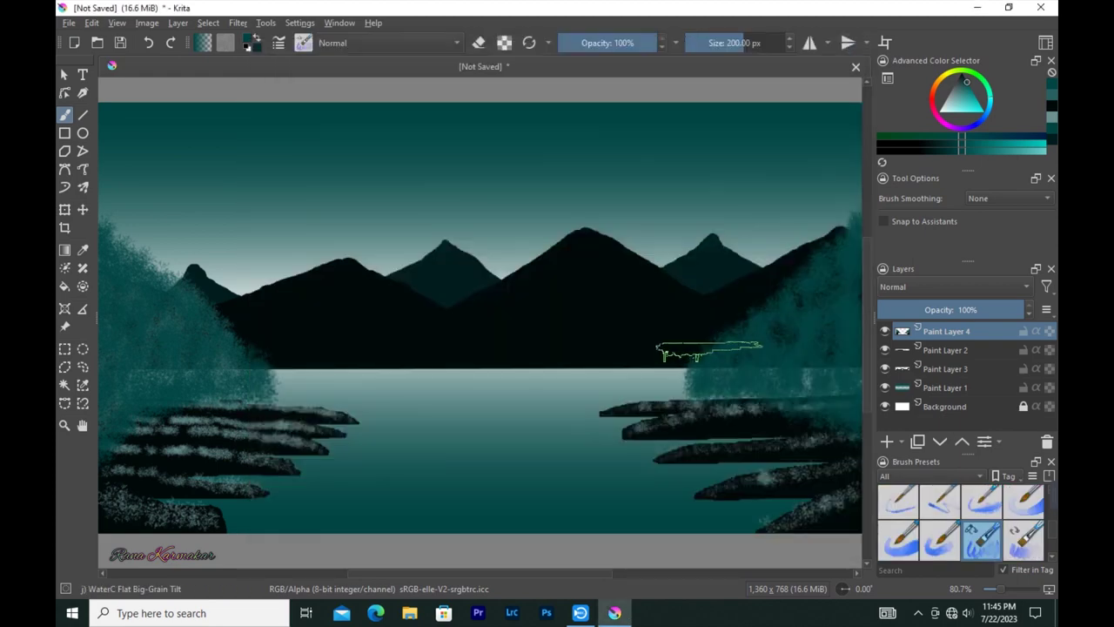
left_click(279, 43)
left_click(282, 45)
scroll(488, 280, "down", 2)
scroll(508, 318, "down", 2)
scroll(509, 317, "down", 2)
scroll(507, 359, "down", 2)
scroll(522, 349, "down", 3)
left_click(579, 329)
scroll(549, 273, "up", 3)
scroll(548, 273, "down", 2)
Try WaterC Flat Decay Tilt, then settle on the WaterC Basic Lines-Dry brush.
left_click(279, 42)
left_click(323, 335)
left_click(282, 45)
left_click(759, 212)
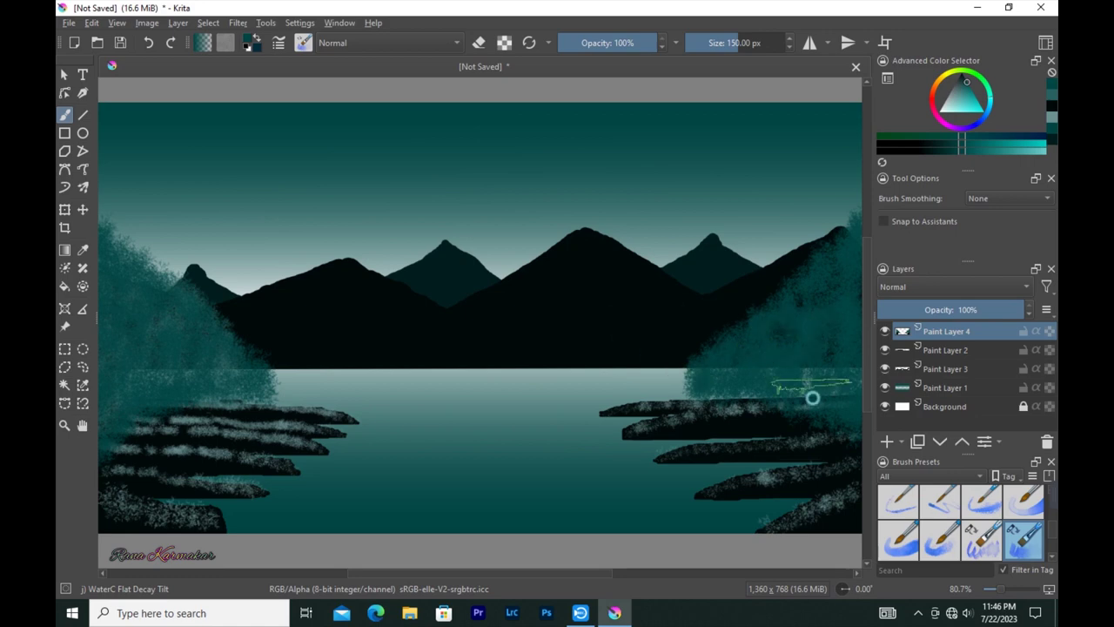
left_click(303, 43)
left_click(322, 335)
left_click(279, 42)
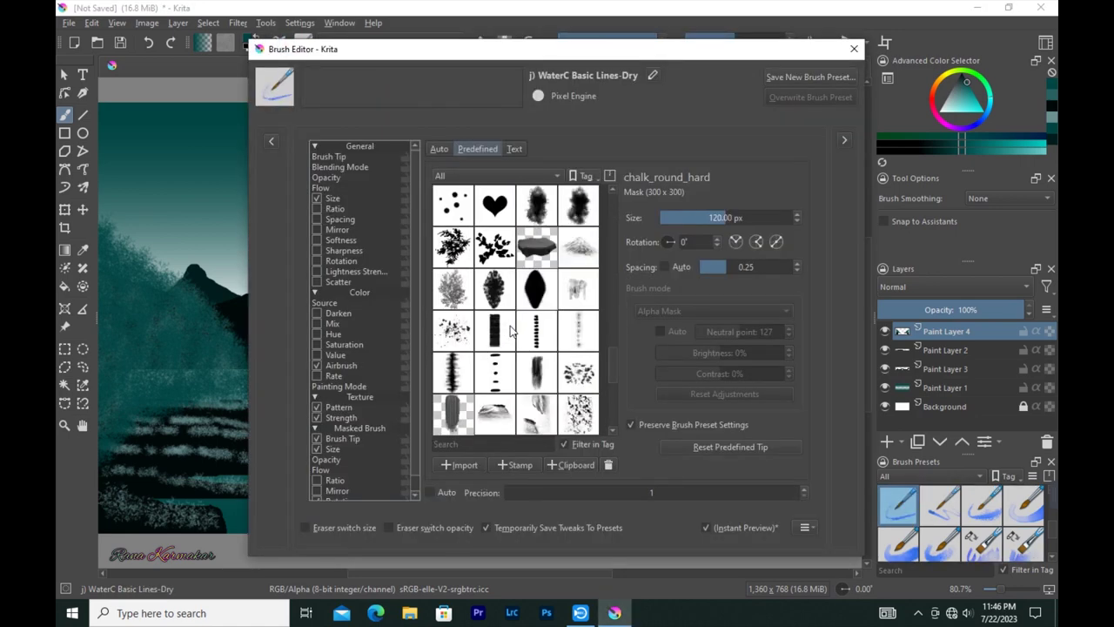
left_click(854, 48)
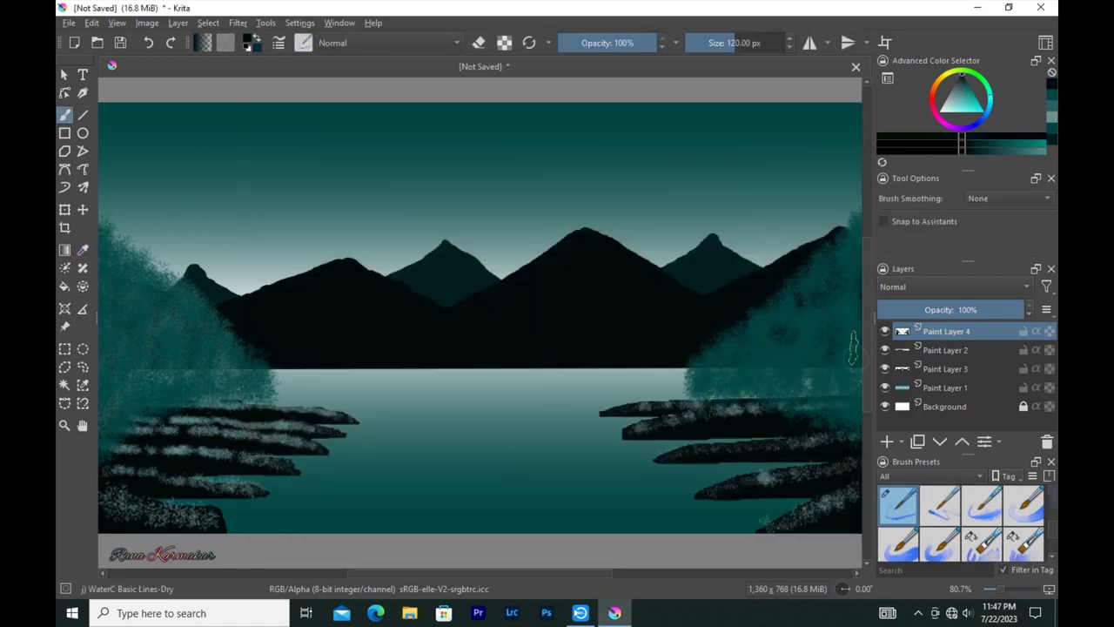
With a darker teal at 110 px, paint vertical trunk strokes into the right treeline.
left_click(908, 142)
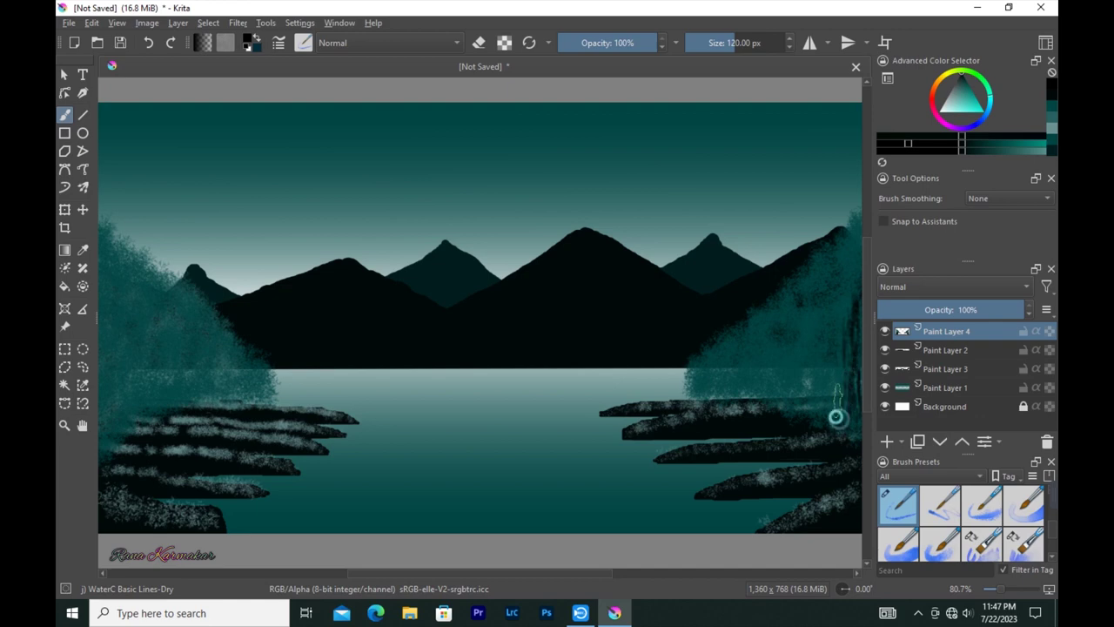
left_click_drag(860, 324, 853, 365)
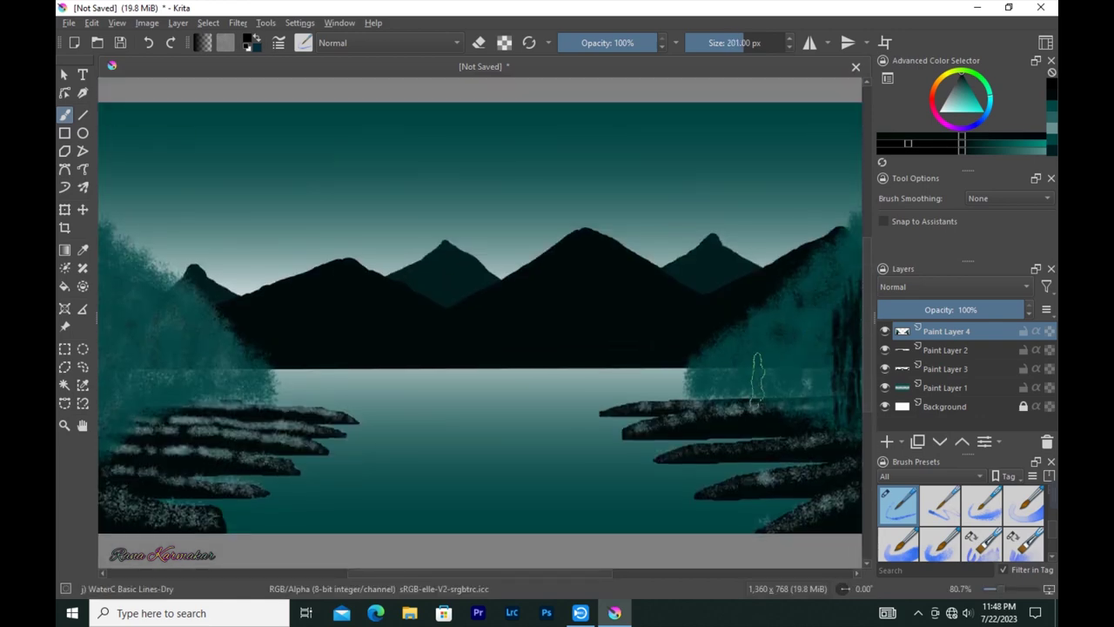
left_click_drag(757, 377, 706, 381)
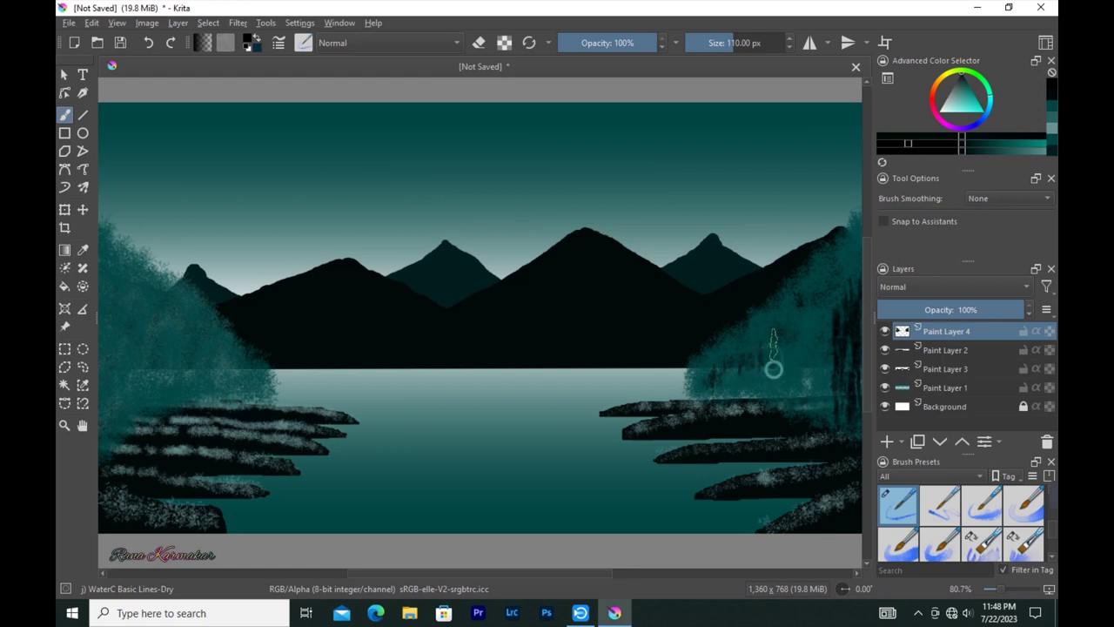
left_click_drag(824, 332, 825, 393)
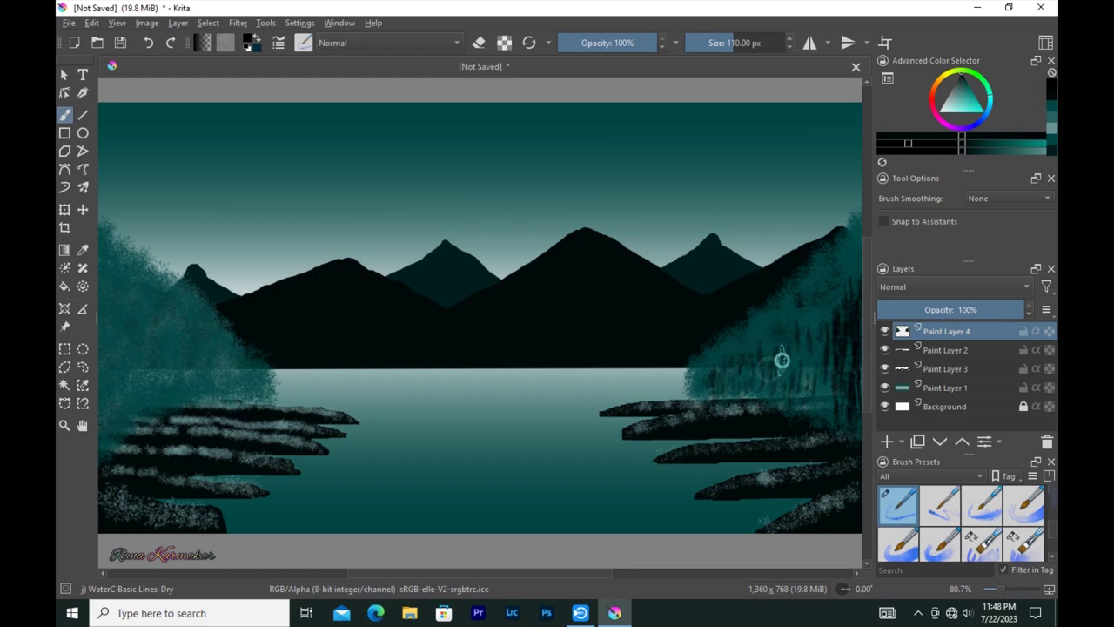
left_click(303, 43)
left_click(529, 252)
Using WaterC Basic Round-Grunge, paint dark vertical strokes into the right and left tree masses.
left_click_drag(744, 407, 723, 365)
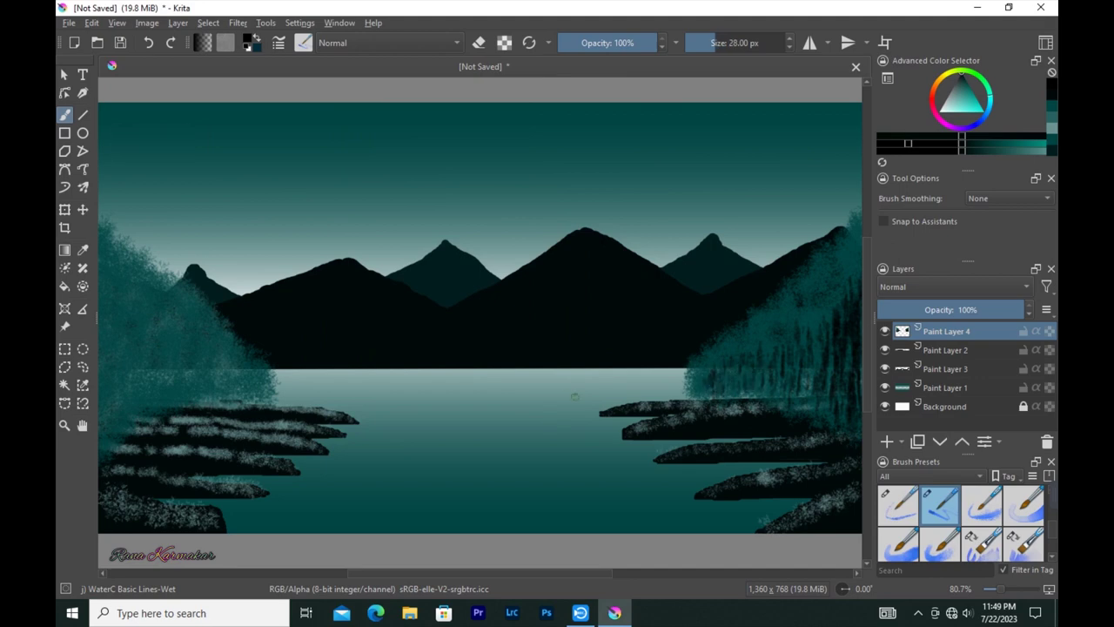
left_click(303, 42)
left_click(475, 328)
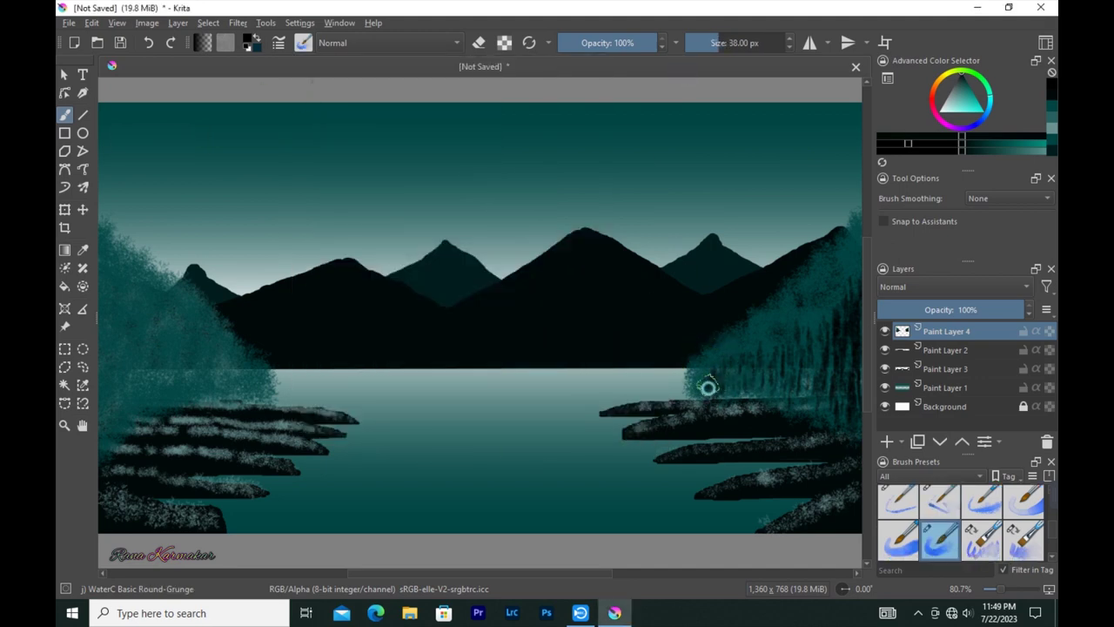
mouse_move(737, 398)
left_mouse_down()
mouse_move(788, 343)
mouse_move(781, 393)
mouse_move(803, 385)
mouse_move(796, 410)
mouse_move(815, 331)
mouse_move(846, 351)
mouse_move(845, 288)
left_mouse_up()
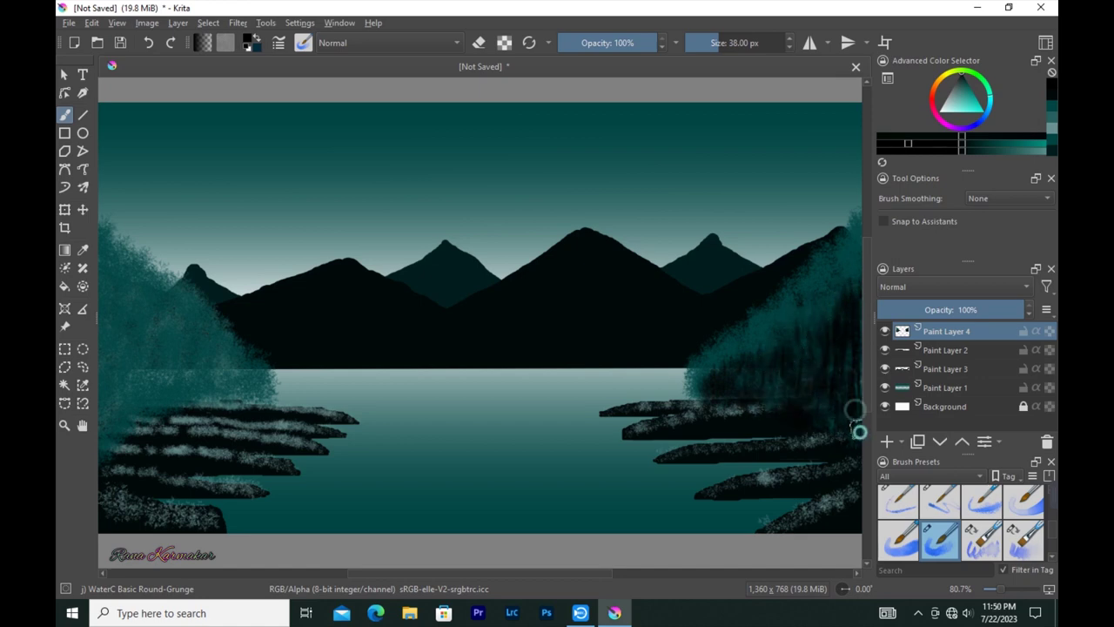
mouse_move(801, 351)
left_mouse_down()
mouse_move(841, 299)
mouse_move(809, 299)
mouse_move(734, 373)
mouse_move(841, 414)
left_mouse_up()
mouse_move(109, 296)
left_mouse_down()
mouse_move(113, 368)
mouse_move(130, 309)
mouse_move(194, 348)
mouse_move(189, 374)
mouse_move(105, 331)
mouse_move(179, 331)
mouse_move(130, 310)
mouse_move(234, 380)
mouse_move(165, 345)
mouse_move(145, 398)
mouse_move(182, 418)
mouse_move(186, 393)
left_mouse_up()
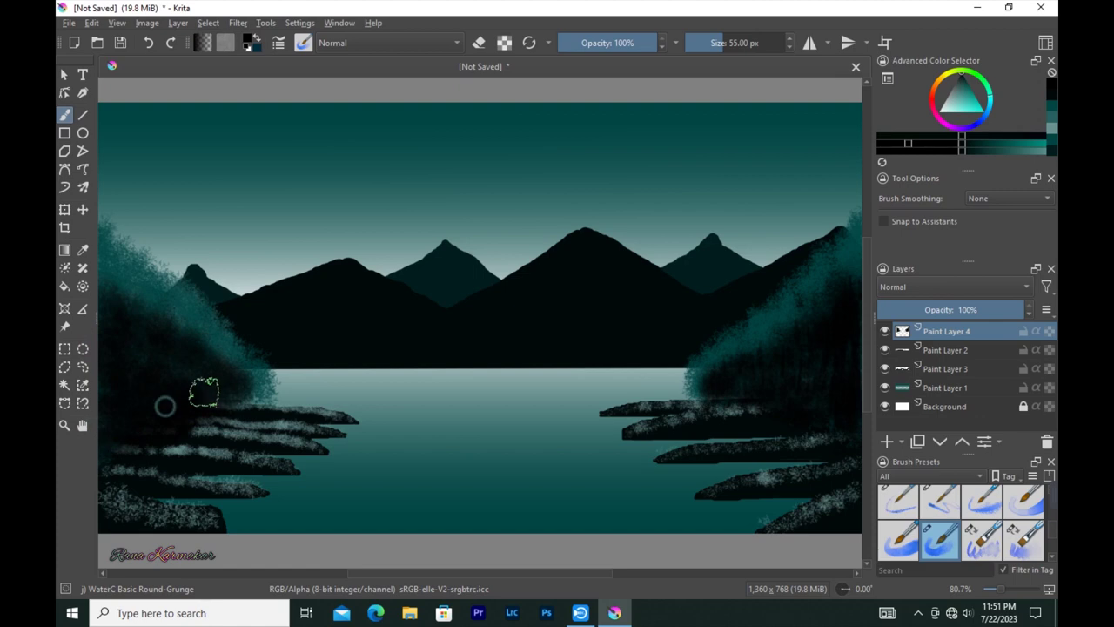
Thicken the left tree mass texture, adjusting the brush between 38 and 47 px.
left_click(303, 42)
left_click(190, 384)
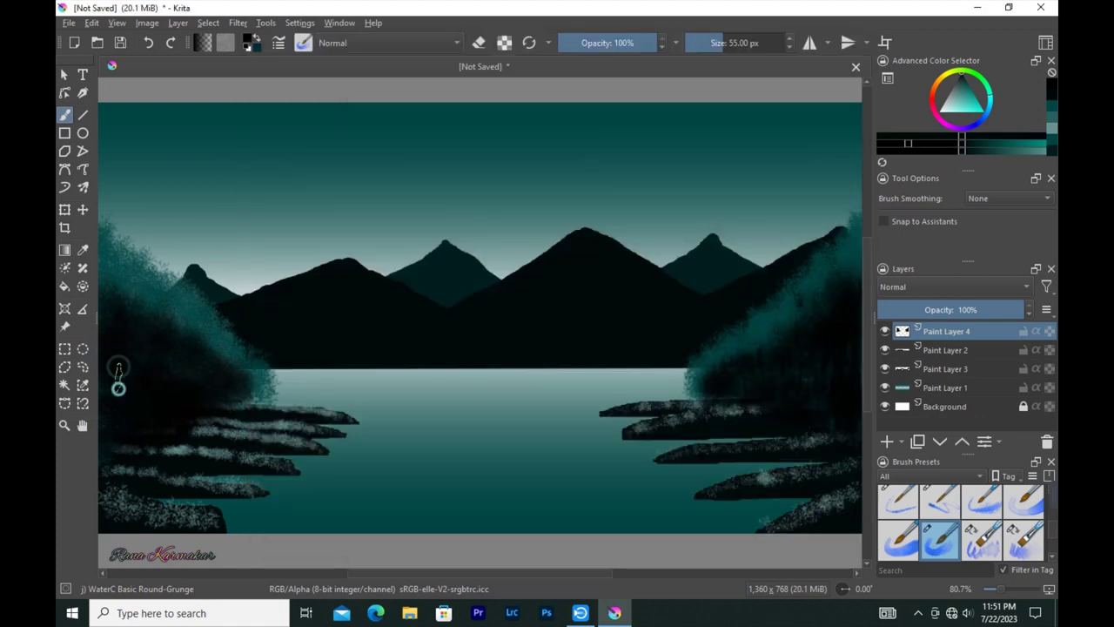
left_click_drag(118, 293, 153, 293)
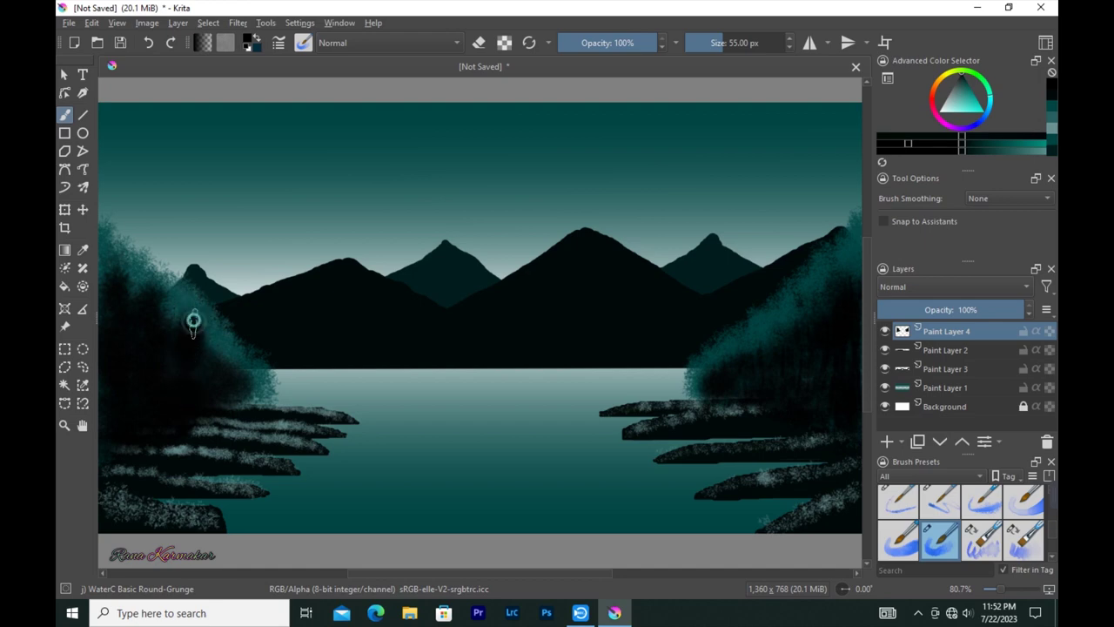
left_click_drag(230, 352, 224, 364)
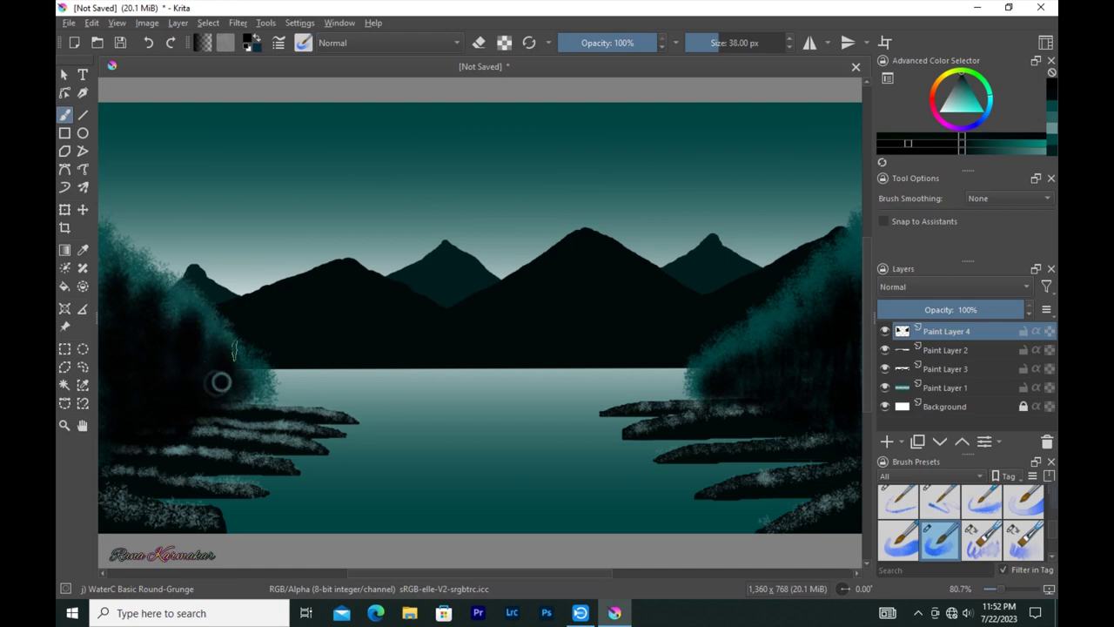
mouse_move(710, 380)
left_mouse_down()
mouse_move(736, 351)
mouse_move(762, 345)
left_mouse_up()
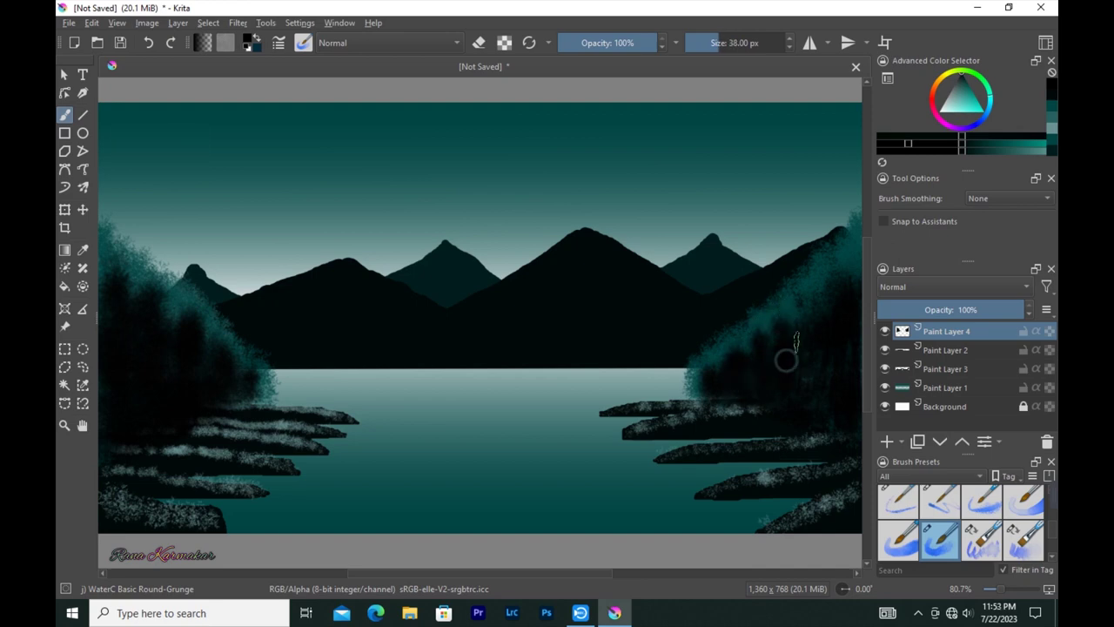
left_click_drag(812, 315, 848, 299)
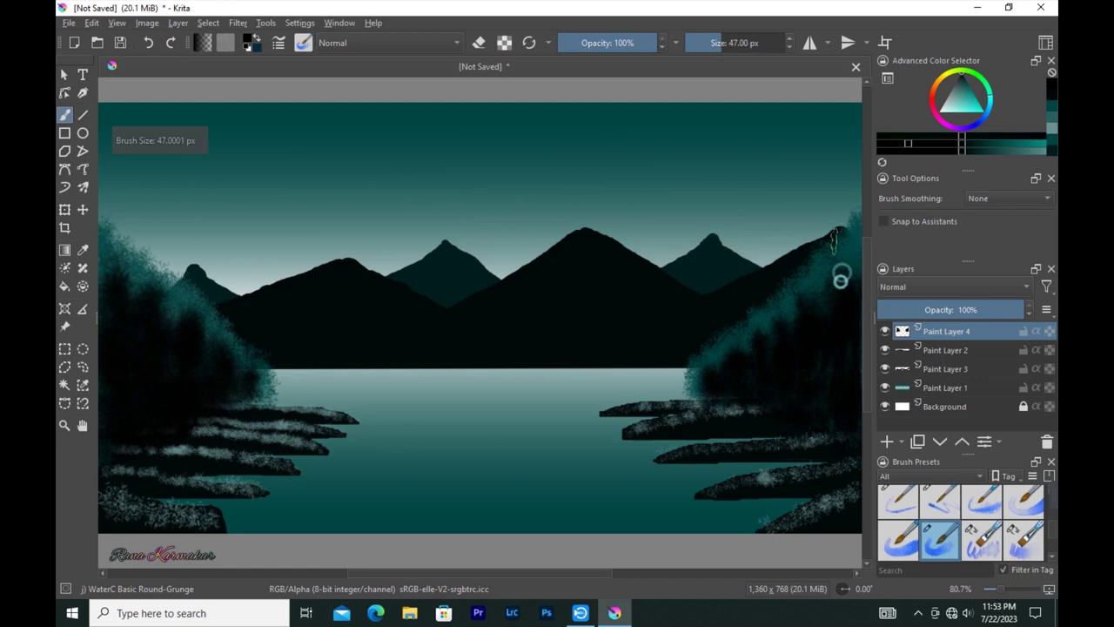
left_click(278, 43)
Try a tree-shaped tip and WaterC Flat Big-Grain Tilt, undoing the speckled spray on the left treetops.
left_click(537, 251)
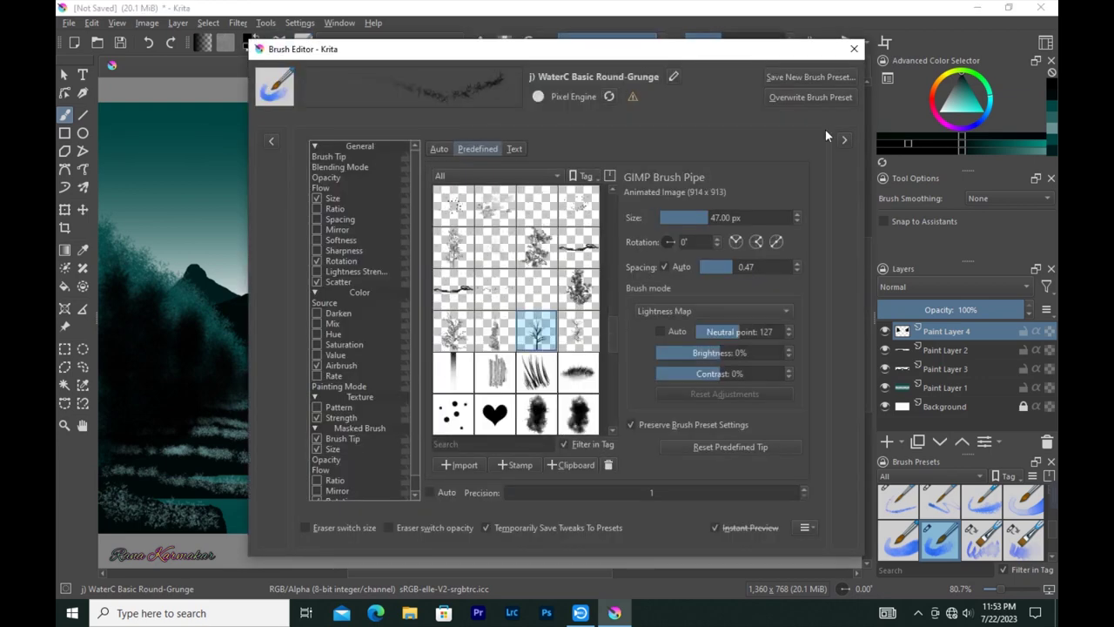
key("Escape")
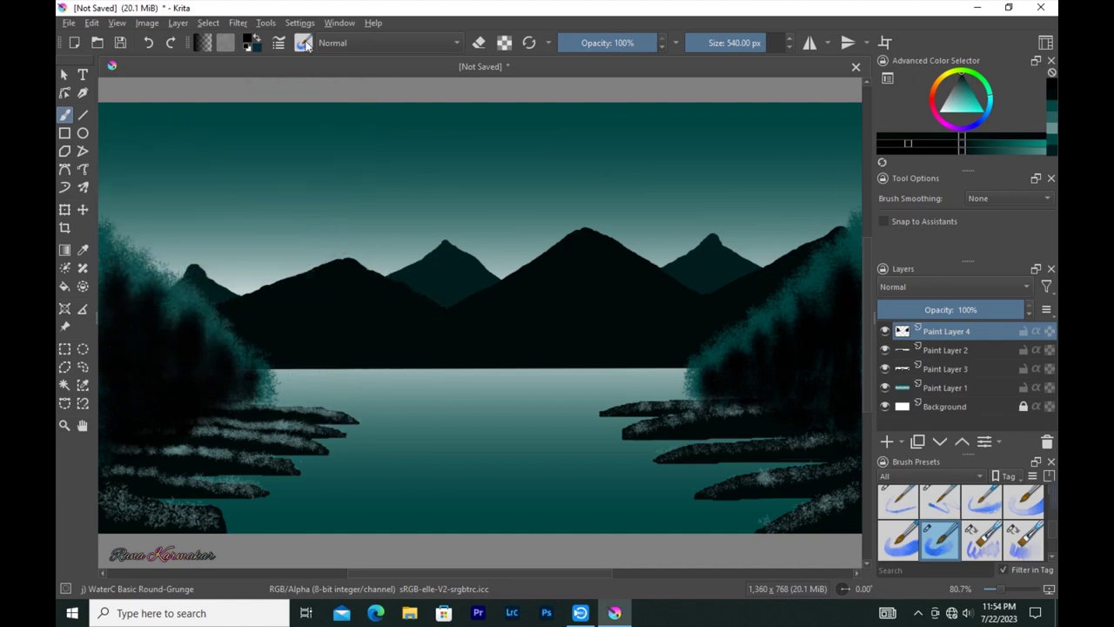
left_click(300, 46)
left_click(531, 293)
left_click(279, 42)
left_click(854, 48)
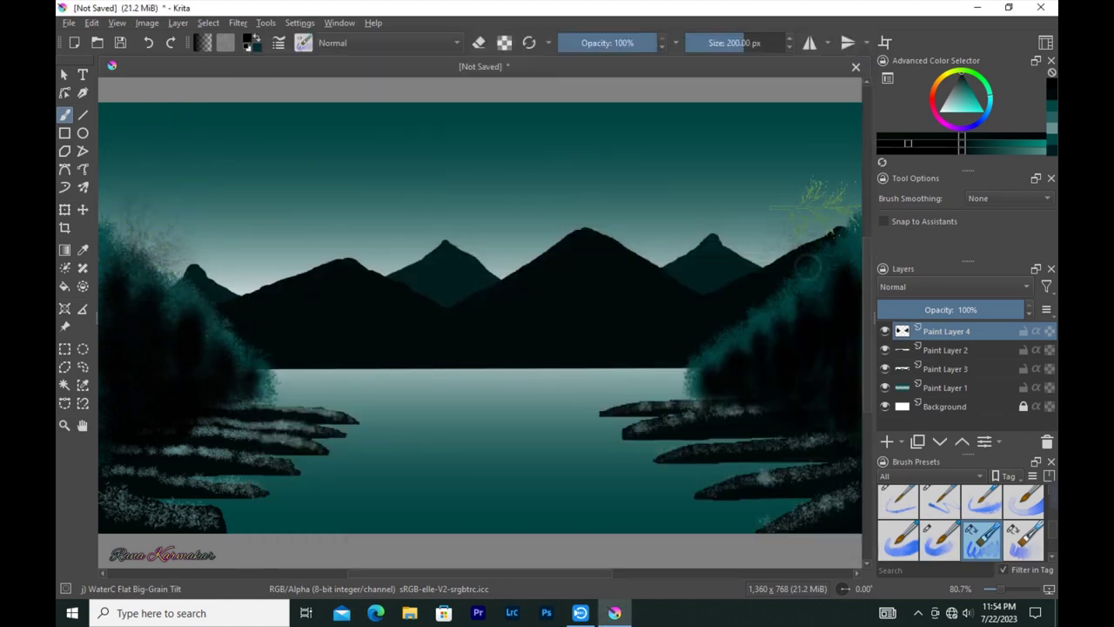
key("ctrl+z")
Stamp a tree silhouette using the ENV Brushes Mountain Tree Silhouette preset with an adjusted tip.
left_click(300, 45)
left_click(422, 77)
left_click(409, 94)
left_click(326, 100)
left_click(279, 43)
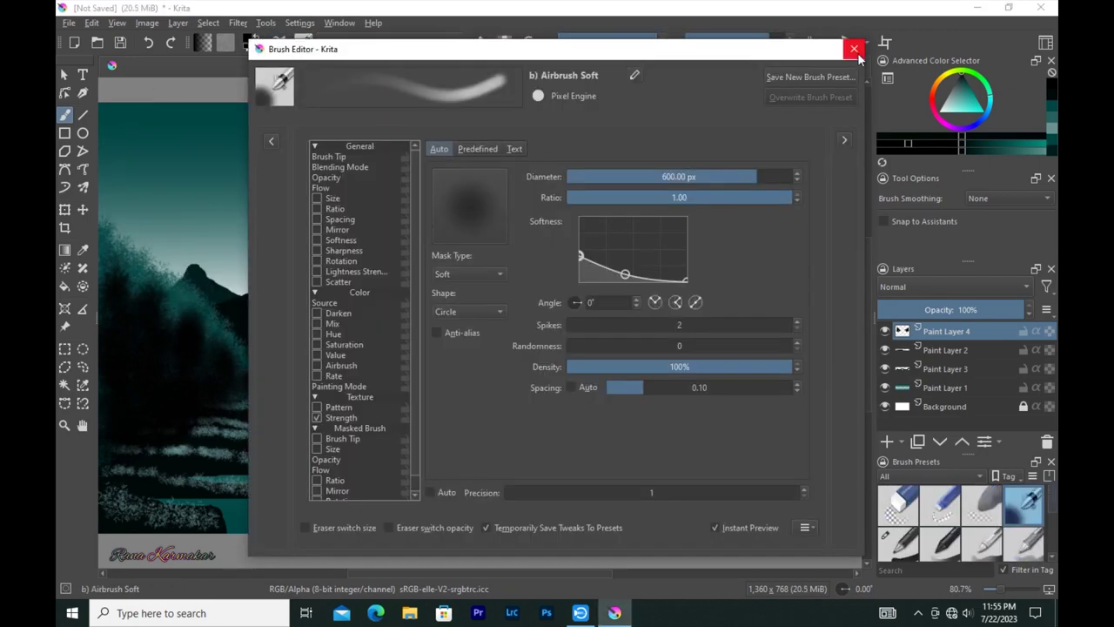
scroll(446, 227, "down", 5)
left_click(446, 182)
left_click(279, 43)
scroll(485, 261, "down", 3)
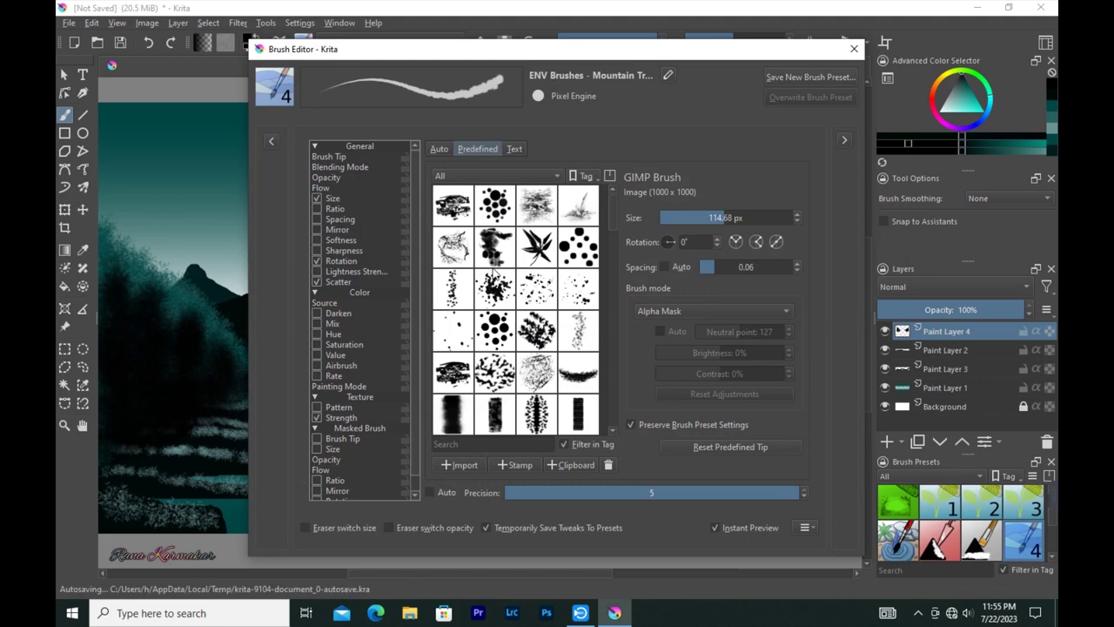
left_click(537, 289)
left_click(138, 228)
left_click(834, 239)
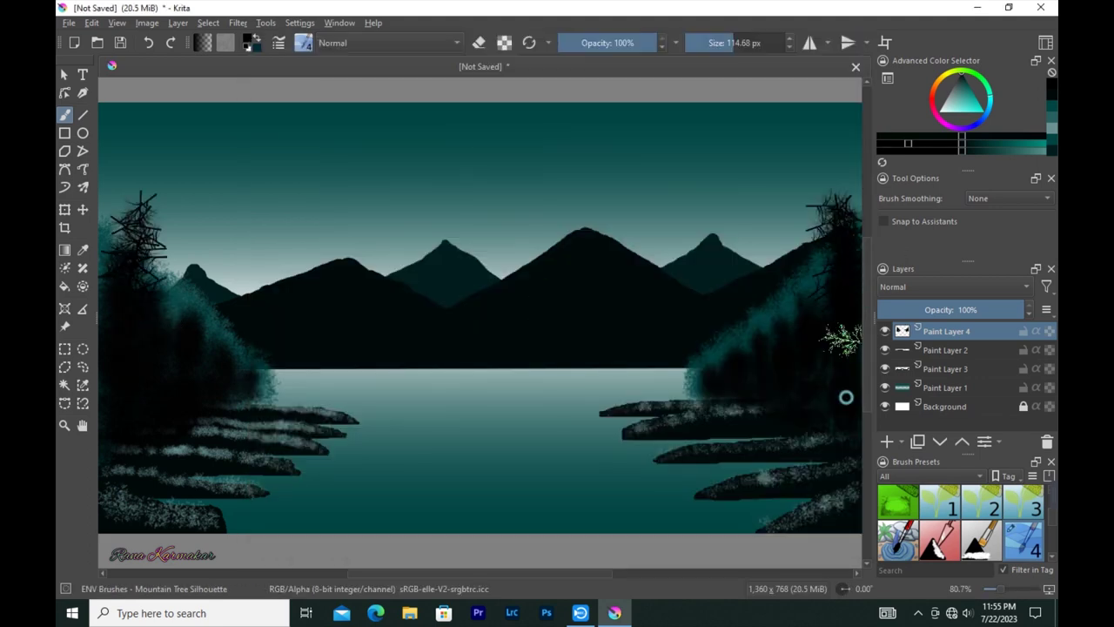
Paint dark trees along both shores with a progressively smaller brush.
key("bracketleft")
key("bracketleft")
key("bracketleft")
left_click_drag(809, 298, 707, 366)
key("bracketleft")
key("bracketleft")
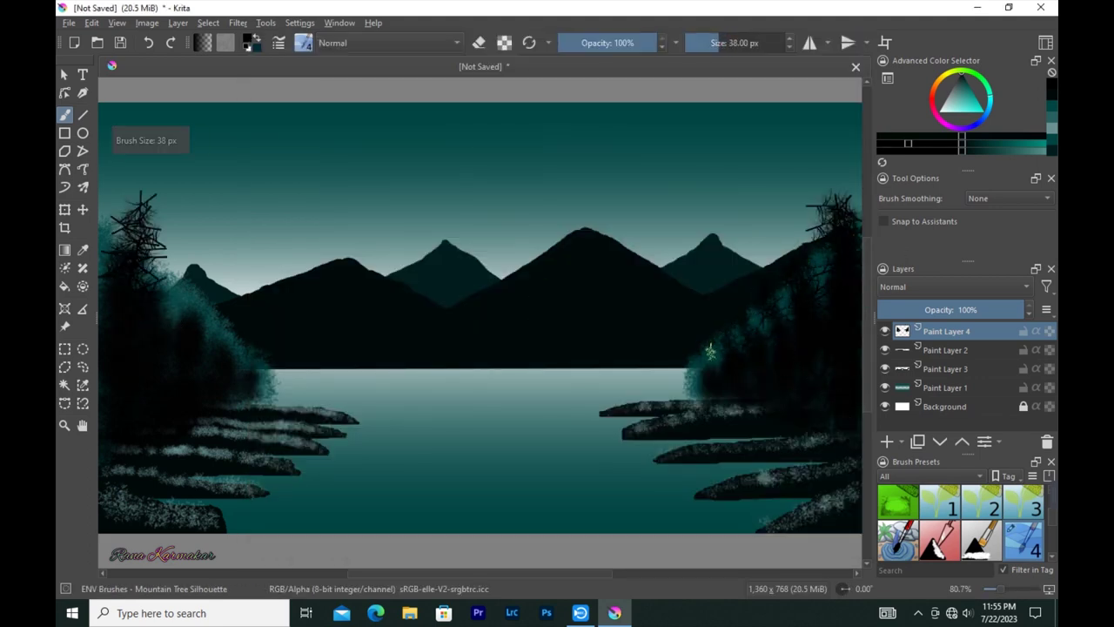
left_click_drag(178, 252, 250, 358)
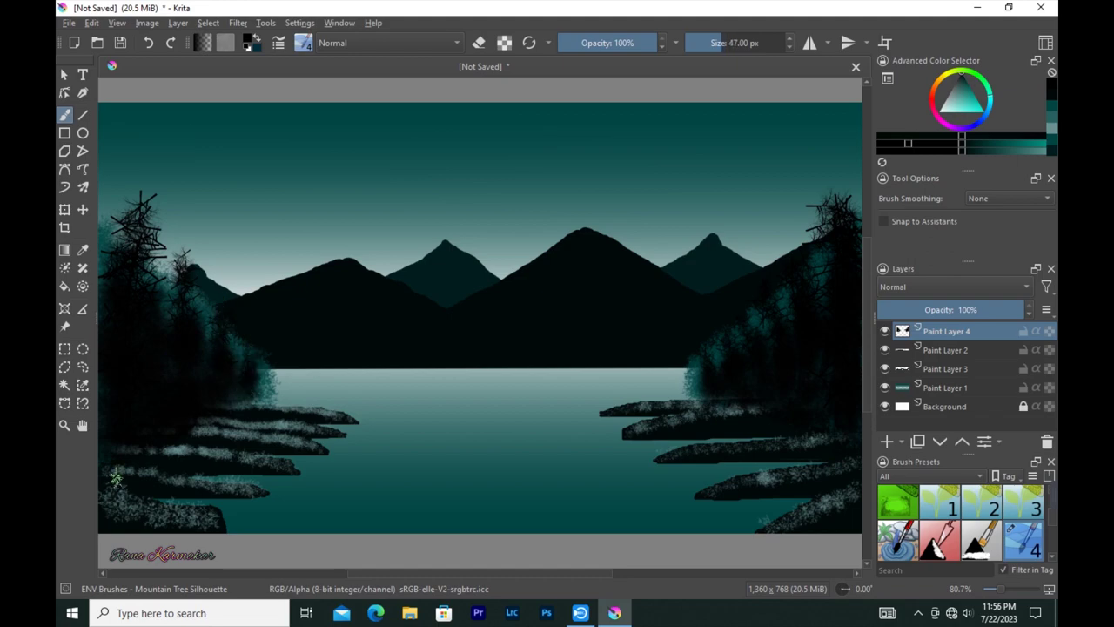
Stamp bare branches in the upper-left and upper-right corners with Treecreation Branches (fine).
left_click(278, 43)
left_click(302, 43)
scroll(383, 218, "up", 5)
left_click(318, 174)
left_click(302, 42)
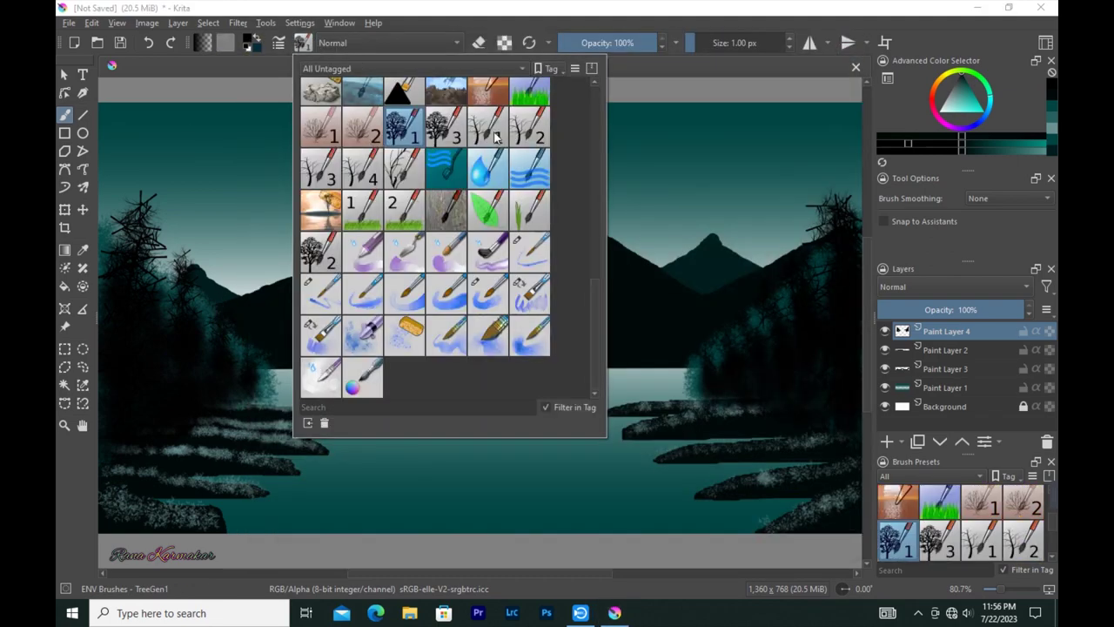
left_click(356, 130)
left_click(208, 200)
left_click(740, 187)
scroll(794, 327, "up", 1)
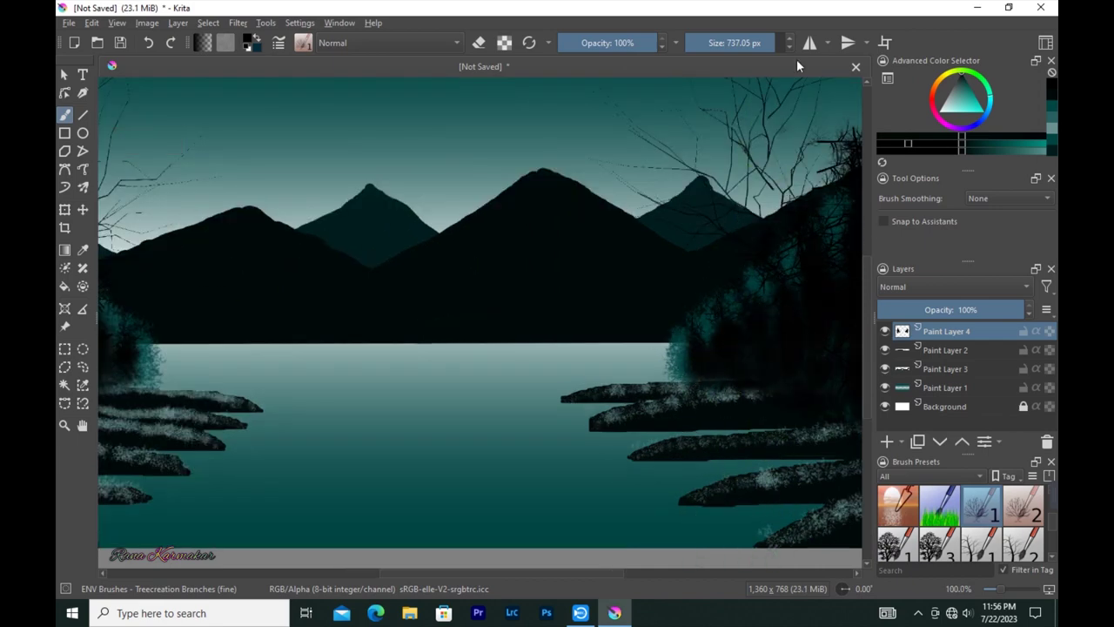
scroll(723, 226, "down", 1)
scroll(723, 226, "up", 1)
scroll(587, 240, "down", 1)
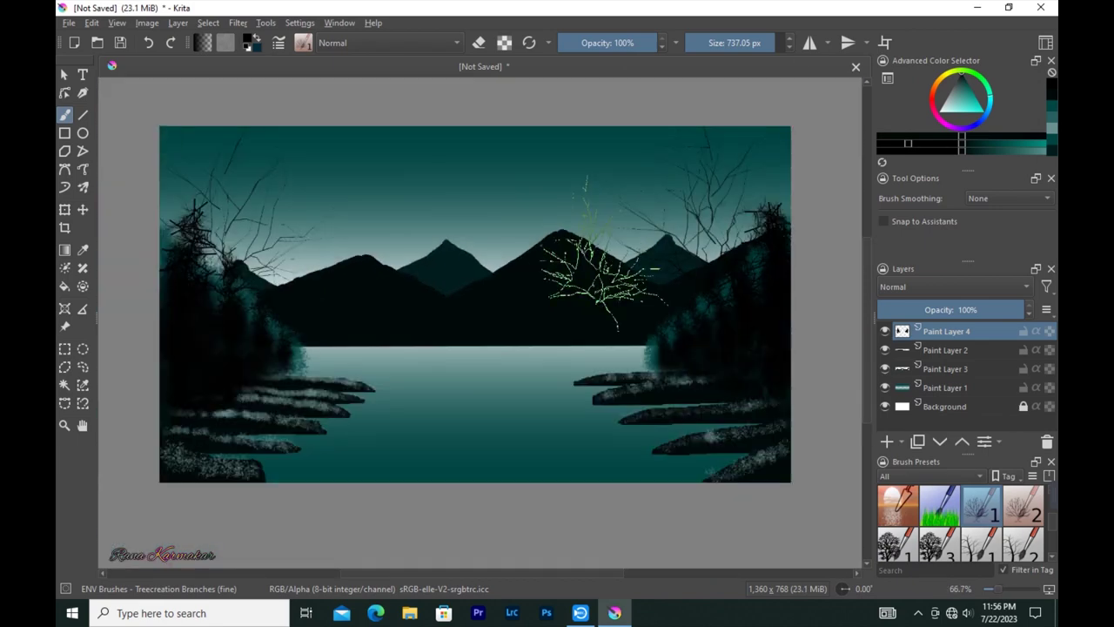
left_click(218, 201)
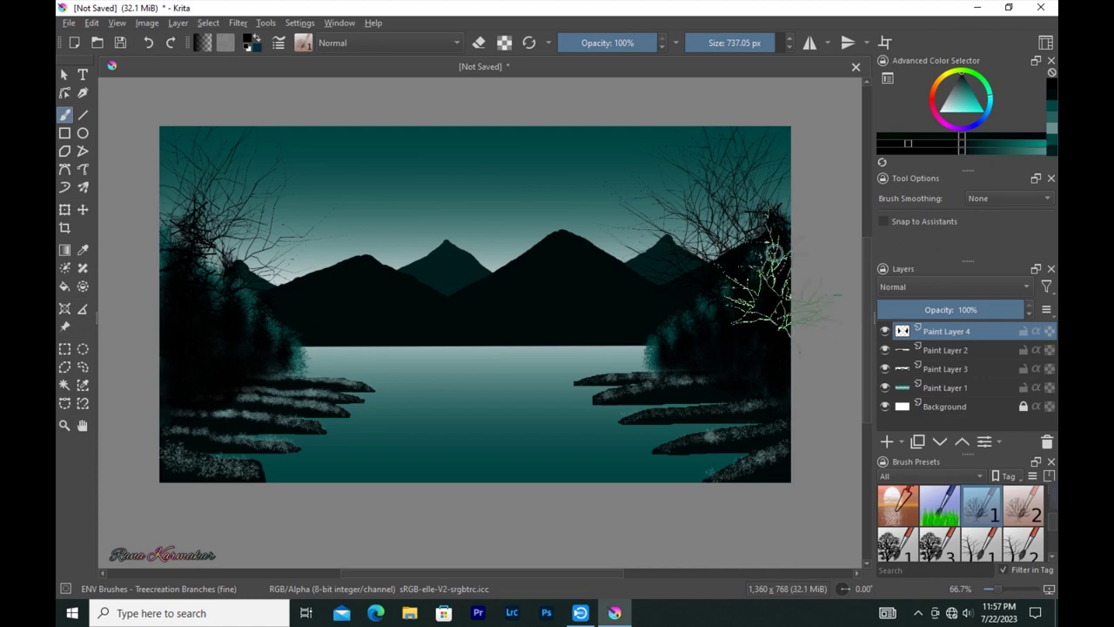
Select the Basic-1 round brush and add a new paint layer for the moon.
left_click(303, 42)
scroll(498, 178, "down", 5)
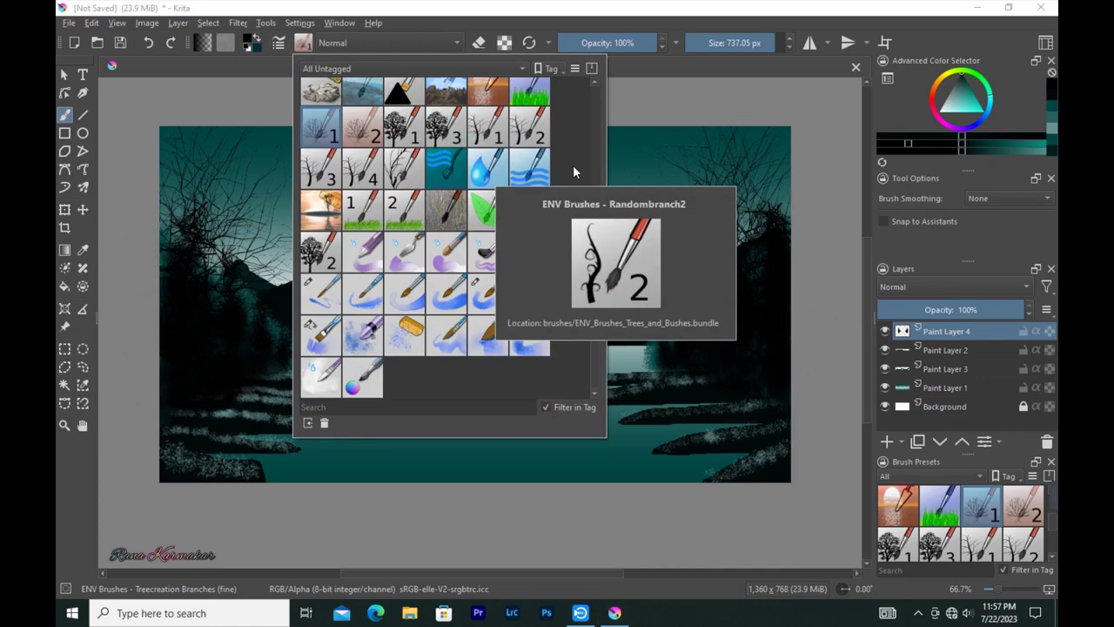
scroll(497, 177, "down", 10)
left_click(449, 87)
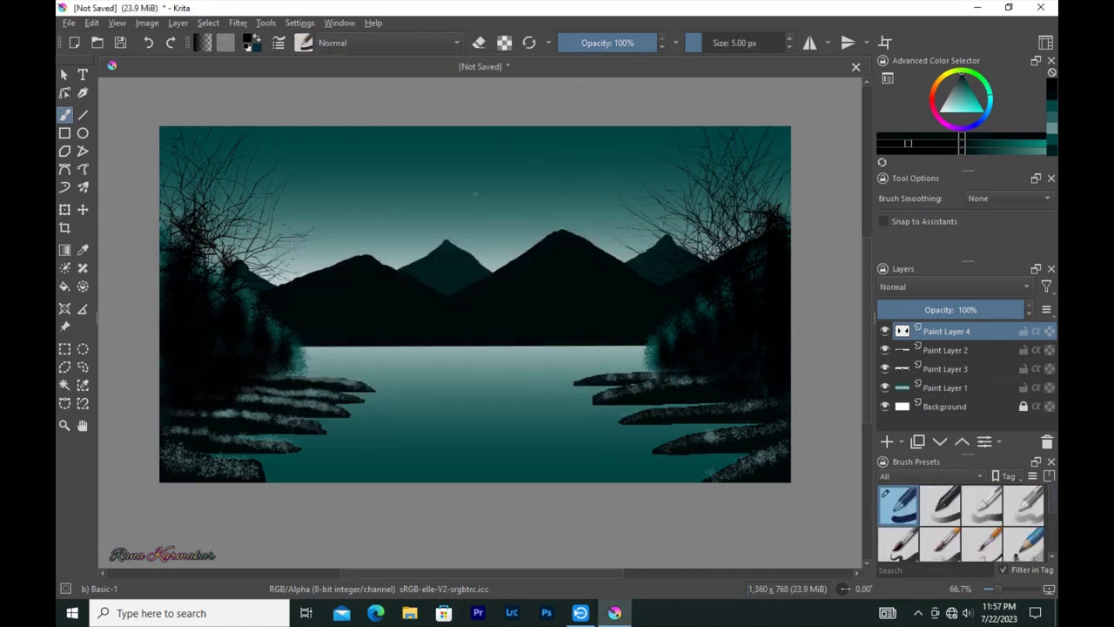
key("Insert")
key("F7")
Draw a circle above the mountains and fill it solid pale yellow as the moon.
left_click_drag(458, 218, 529, 291)
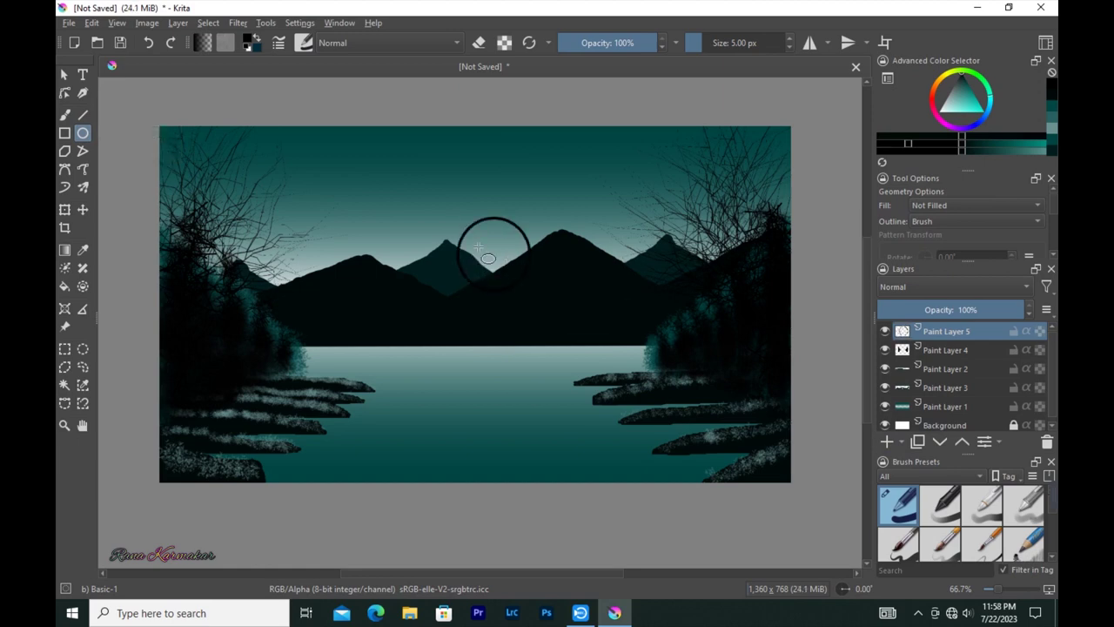
left_click(471, 206, "ctrl")
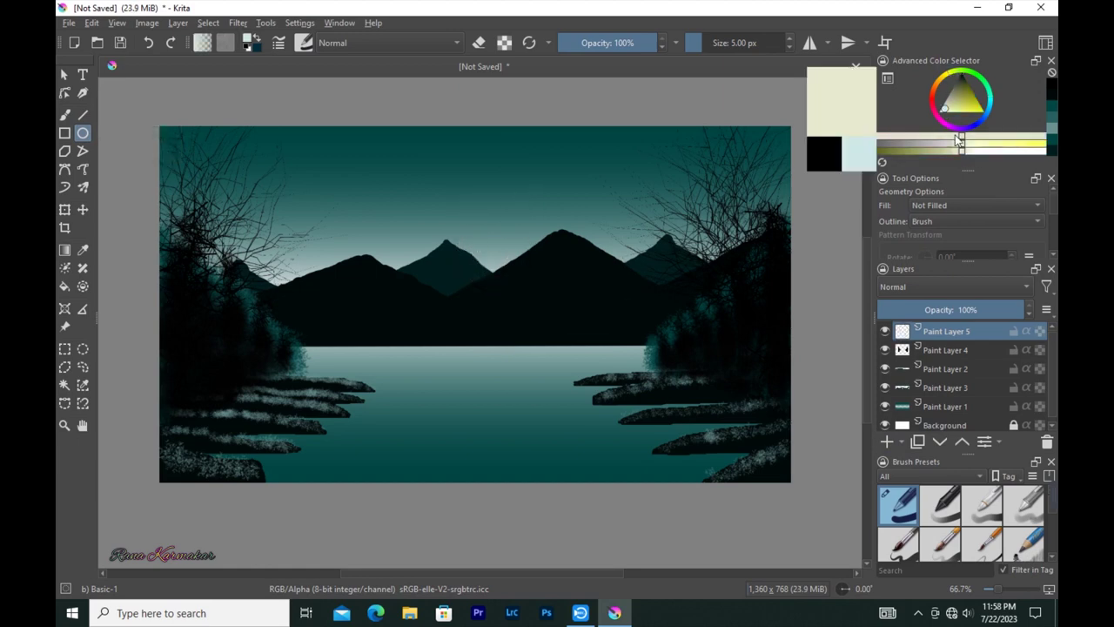
left_click_drag(522, 253, 526, 258)
key("b")
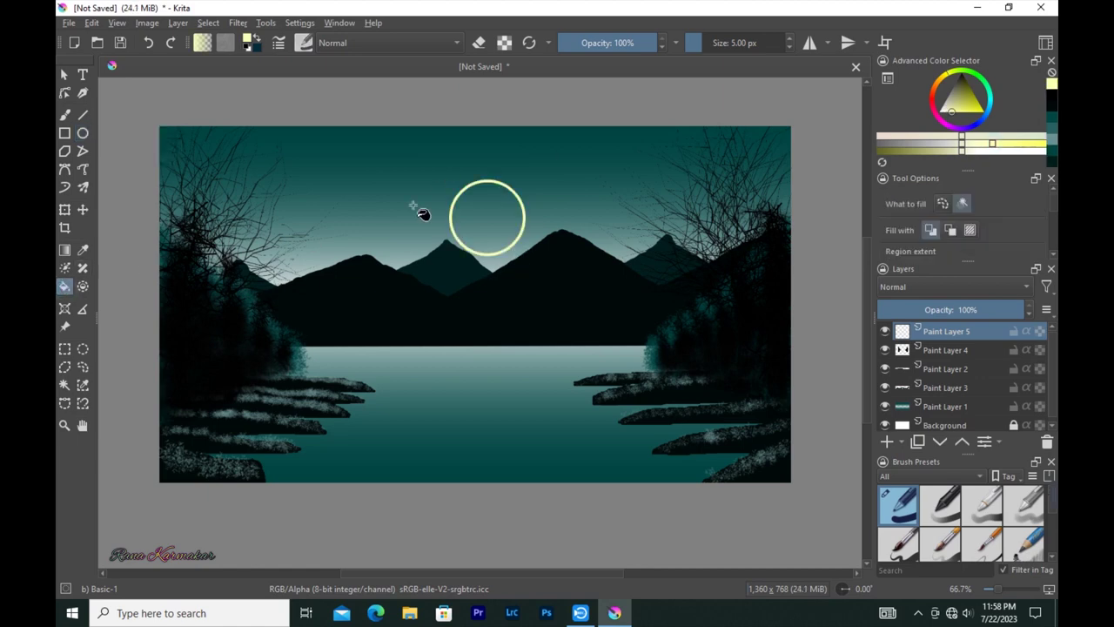
key("shift+BackSpace")
Choose the Let it Break brush from all brushes and dab grey spots on the moon.
scroll(482, 183, "up", 2)
scroll(457, 193, "up", 1)
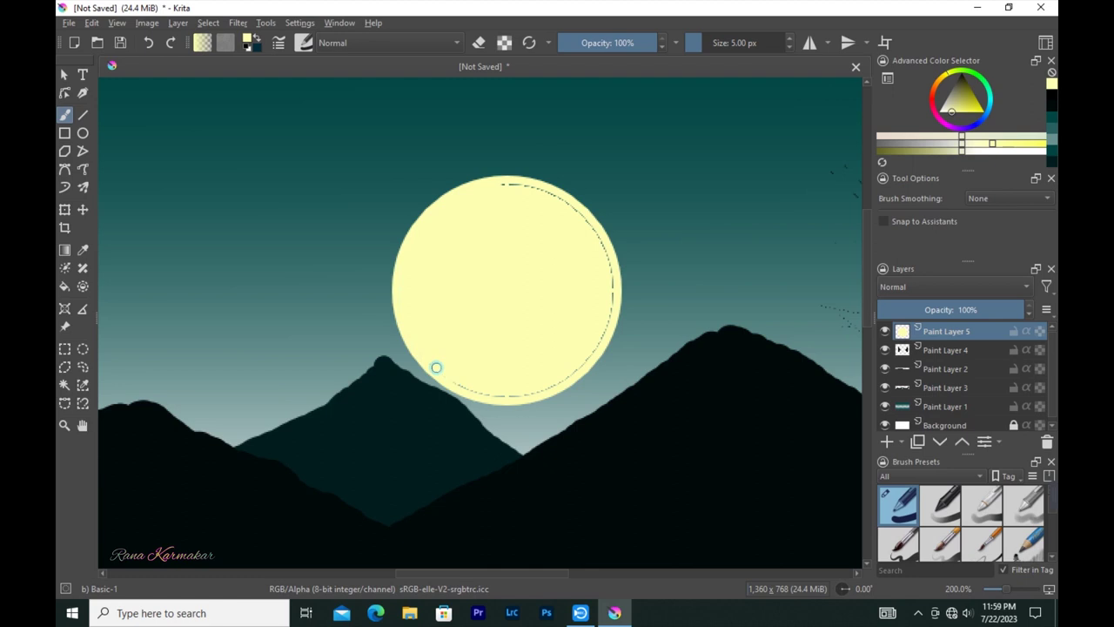
scroll(436, 367, "up", 1)
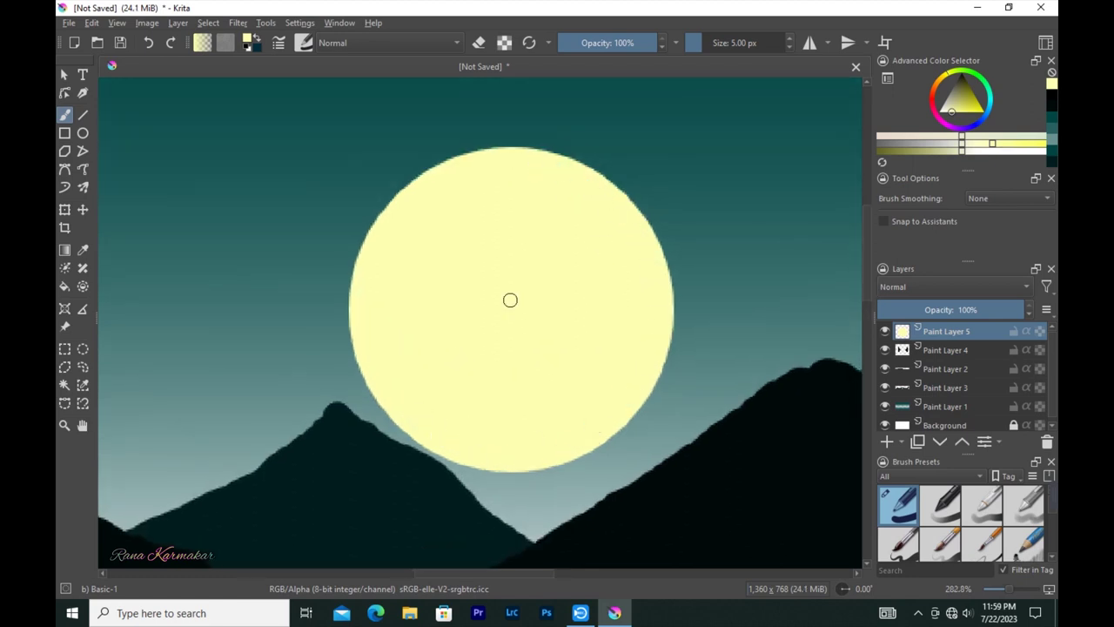
left_click(304, 43)
left_click(304, 42)
left_click(409, 68)
left_click(405, 84)
left_click(522, 68)
scroll(562, 141, "down", 3)
scroll(561, 141, "down", 3)
left_click(539, 171)
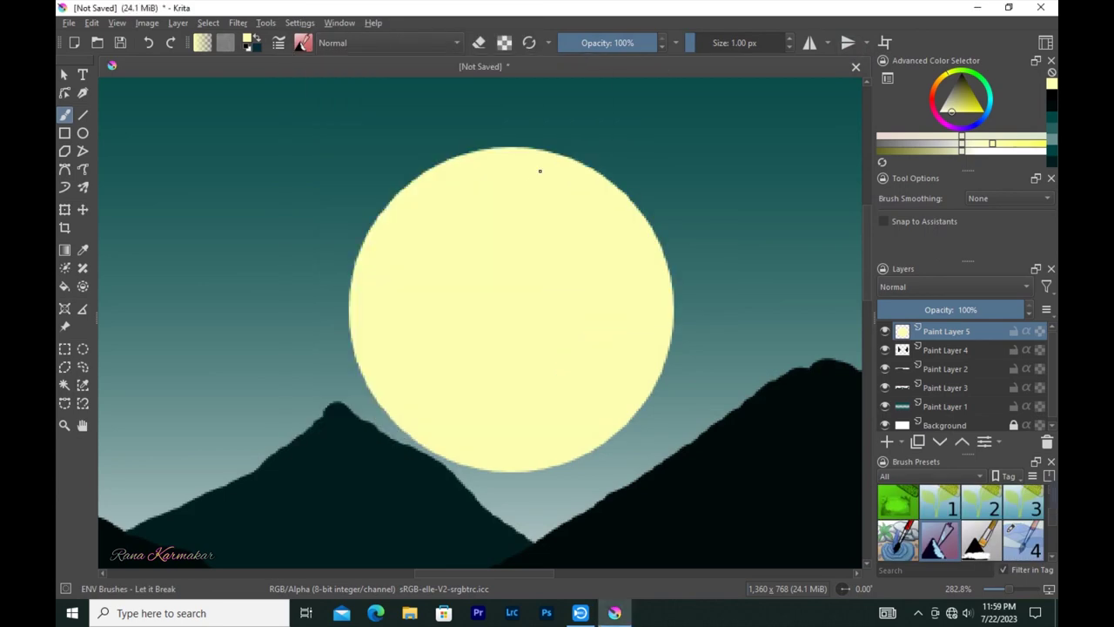
left_click_drag(496, 209, 475, 206)
Set up WaterC Flat Big-Grain Tilt with a rough square tip at 20 px.
left_click(279, 43)
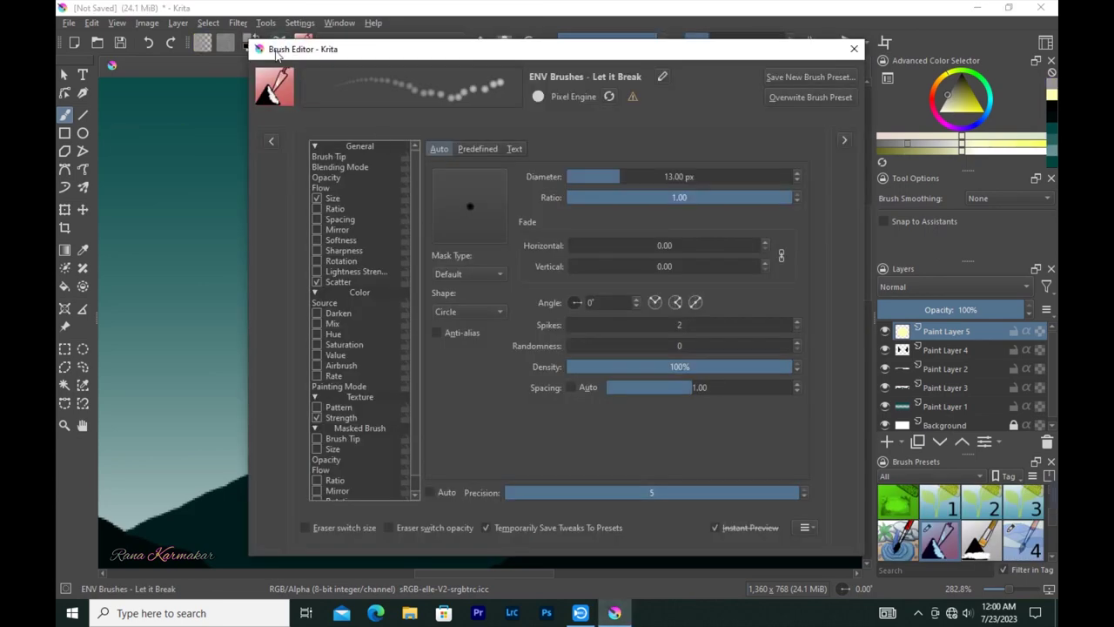
scroll(453, 235, "down", 2)
left_click(453, 261)
left_click(278, 43)
left_click(854, 48)
left_click(304, 42)
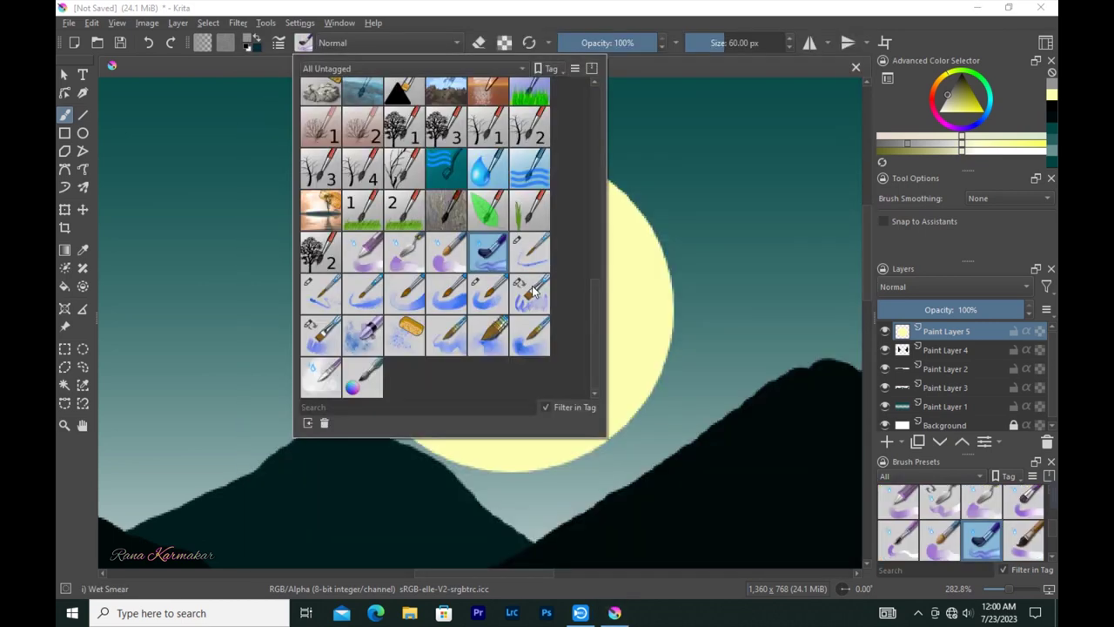
left_click(497, 236)
left_click(279, 43)
left_click(494, 414)
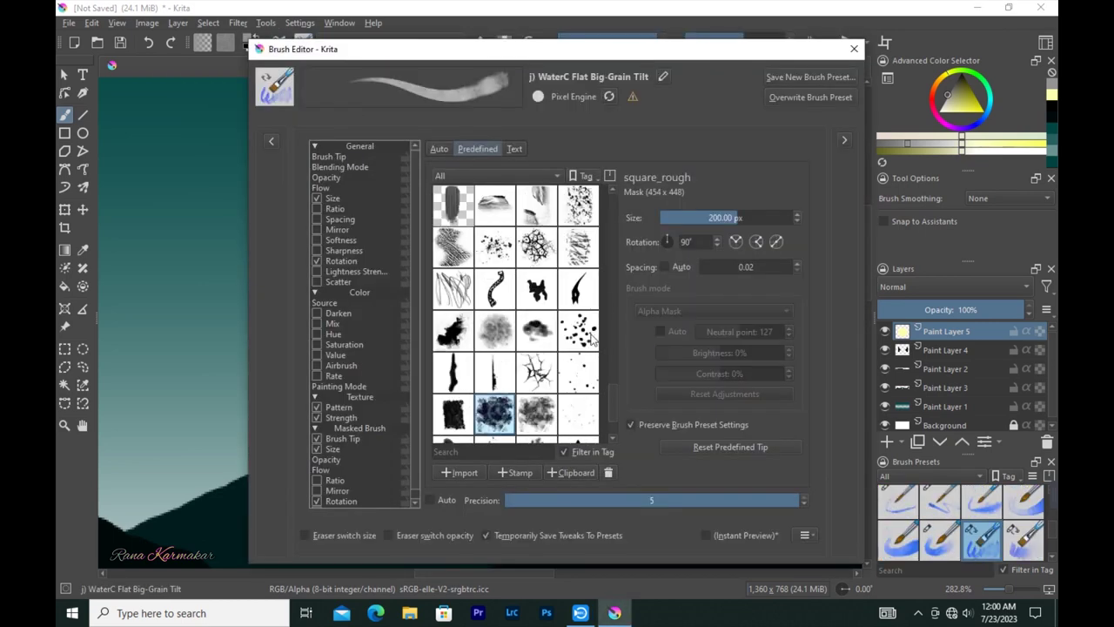
left_click(854, 48)
key("bracketleft")
key("bracketleft")
key("bracketleft")
Dab grey crater patches across the moon's upper and left face, then zoom out.
mouse_move(529, 199)
left_mouse_down()
mouse_move(478, 199)
mouse_move(612, 281)
left_mouse_up()
mouse_move(525, 179)
left_mouse_down()
mouse_move(398, 264)
mouse_move(438, 223)
mouse_move(391, 293)
mouse_move(403, 373)
mouse_move(422, 337)
mouse_move(398, 343)
mouse_move(441, 368)
mouse_move(485, 281)
mouse_move(453, 310)
mouse_move(455, 410)
mouse_move(462, 179)
mouse_move(497, 179)
mouse_move(398, 253)
mouse_move(467, 375)
mouse_move(490, 291)
mouse_move(511, 391)
mouse_move(398, 292)
left_mouse_up()
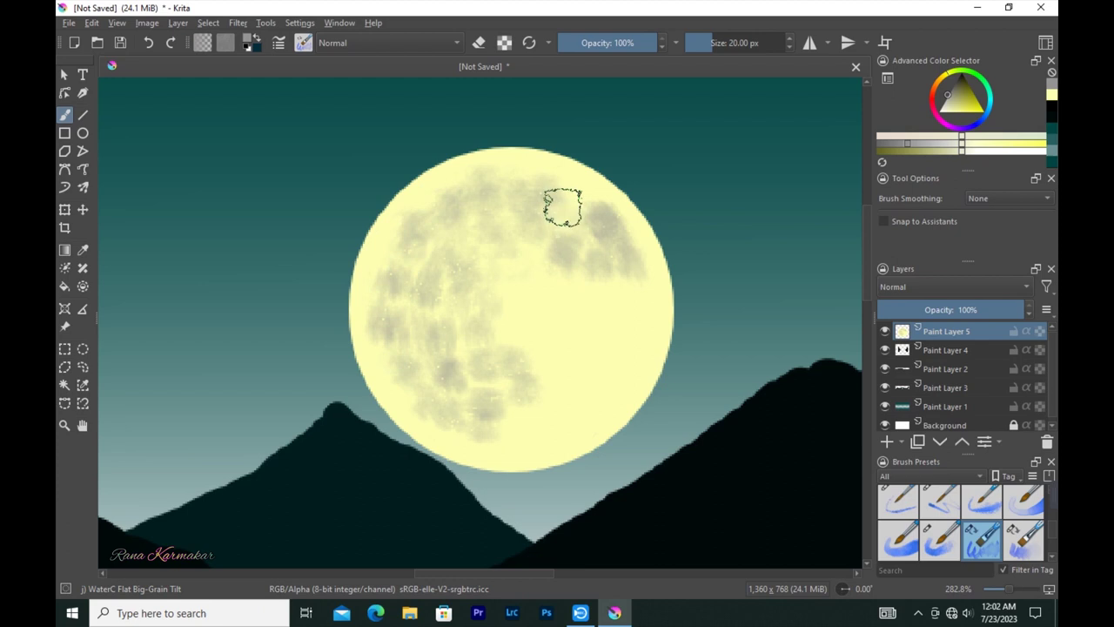
left_click(83, 250)
key("b")
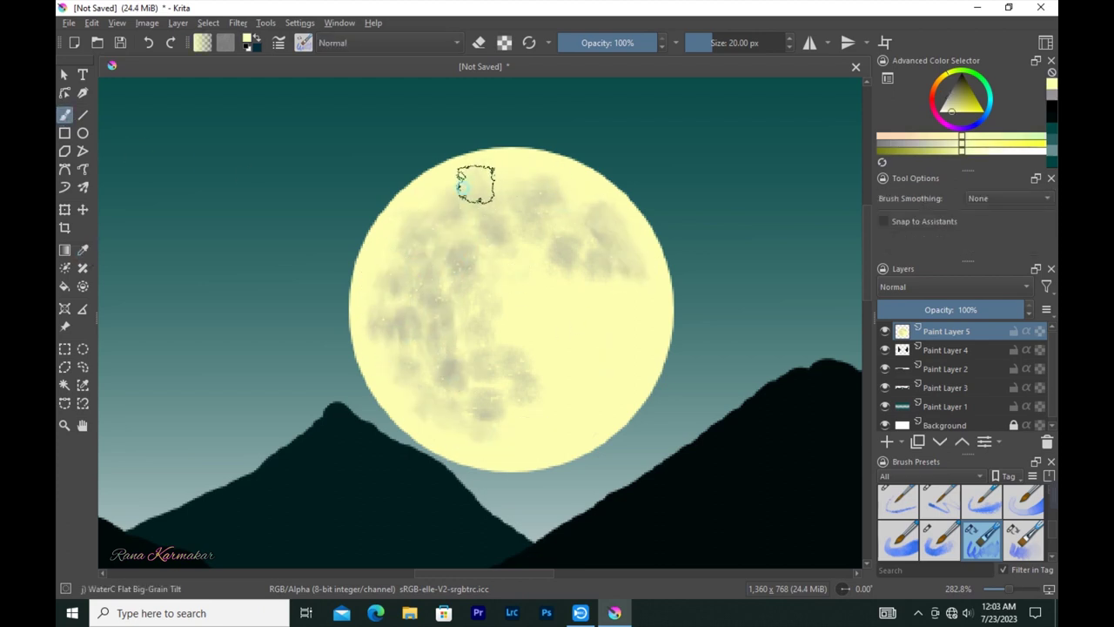
key("minus")
key("minus")
key("minus")
key("minus")
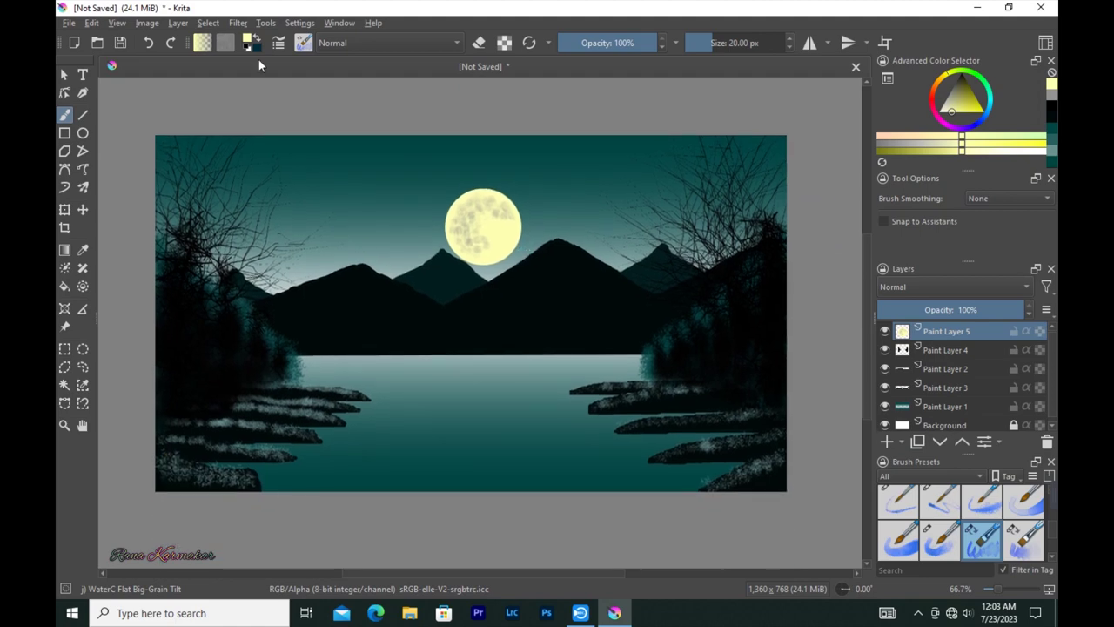
Paint a yellow horizon glow with WaterC Flat Decay Tilt at 59 px; move the moon layer beneath Paint Layer 2.
left_click(303, 42)
left_click(442, 336)
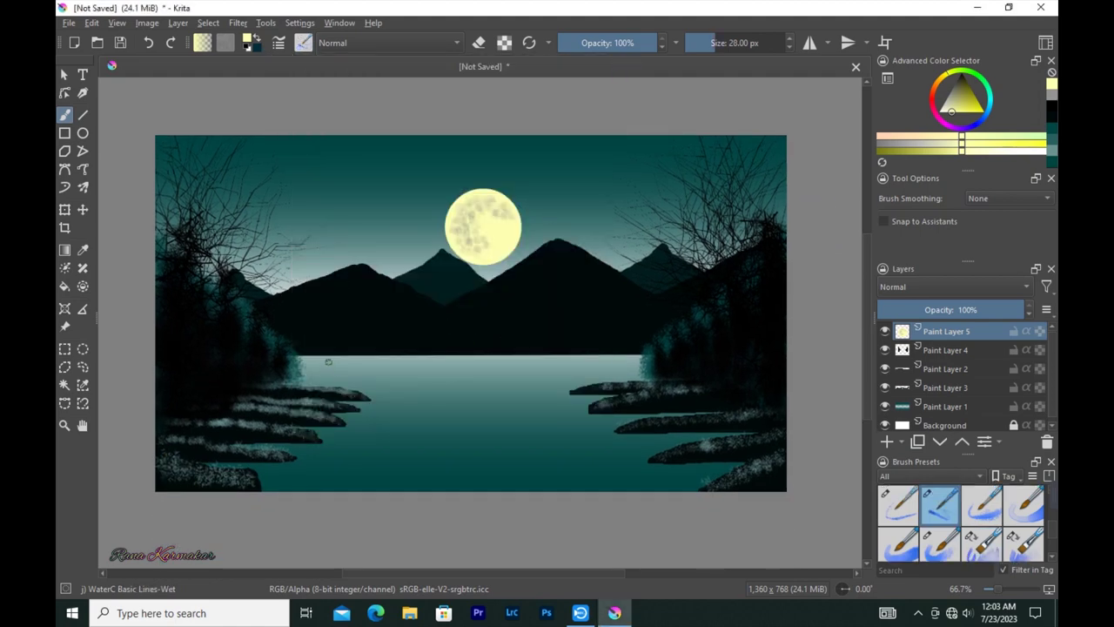
left_click_drag(425, 356, 390, 357)
left_click(303, 42)
left_click(454, 361)
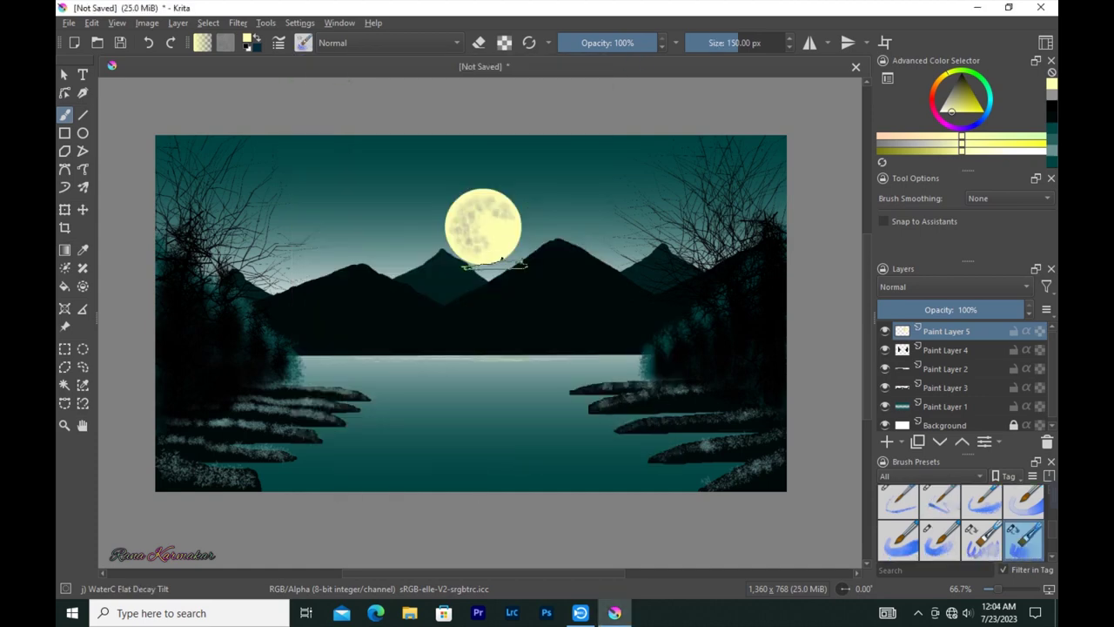
left_click_drag(454, 361, 409, 362)
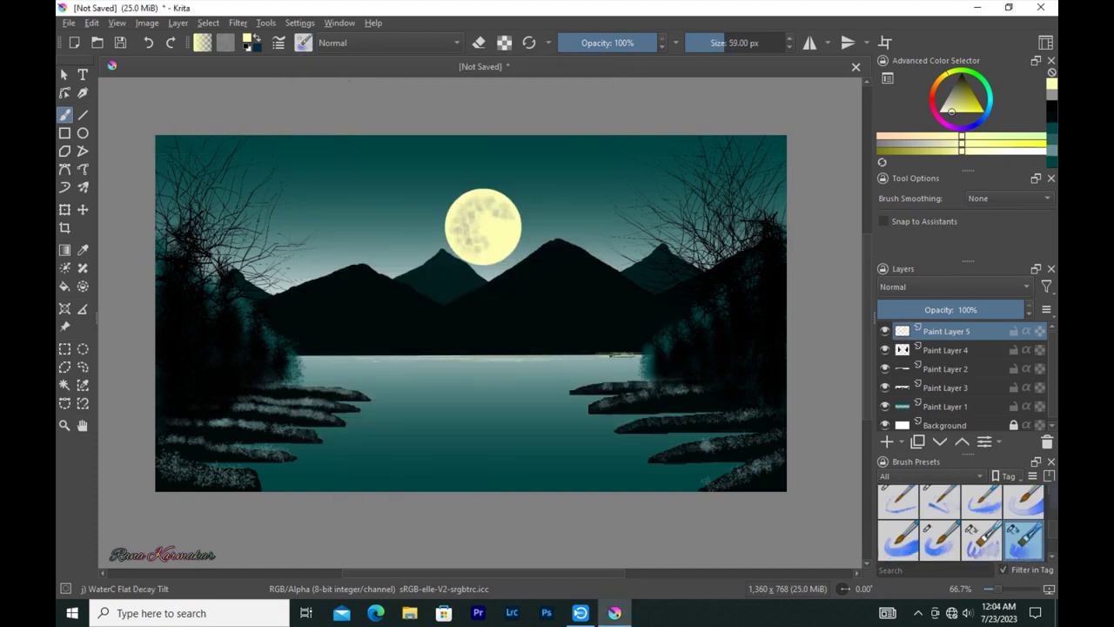
left_click_drag(632, 357, 457, 360)
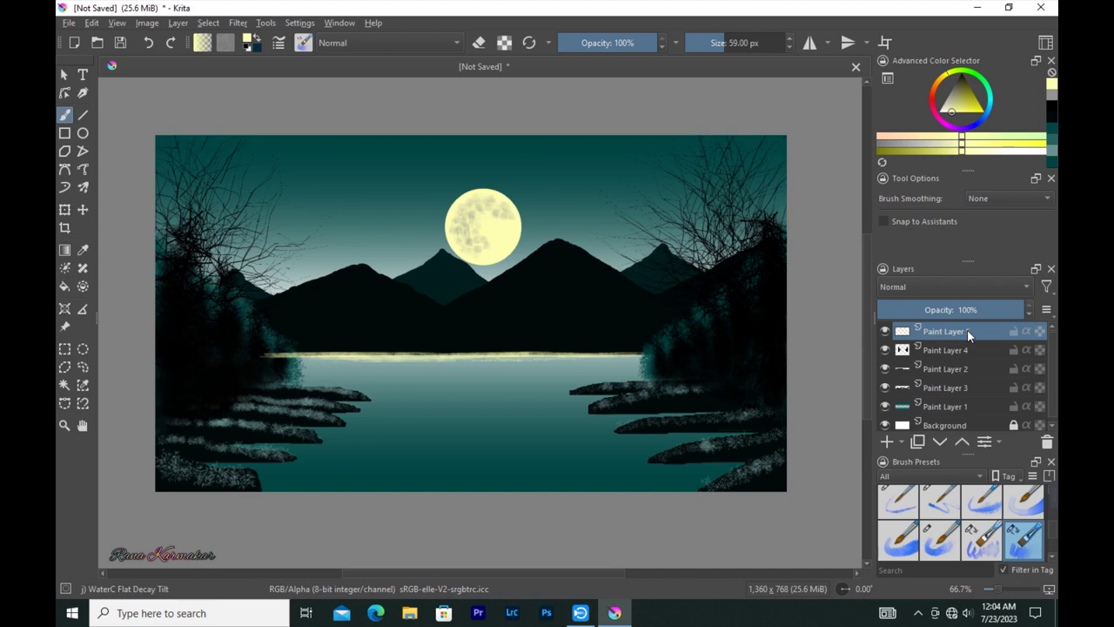
left_click_drag(977, 331, 966, 368)
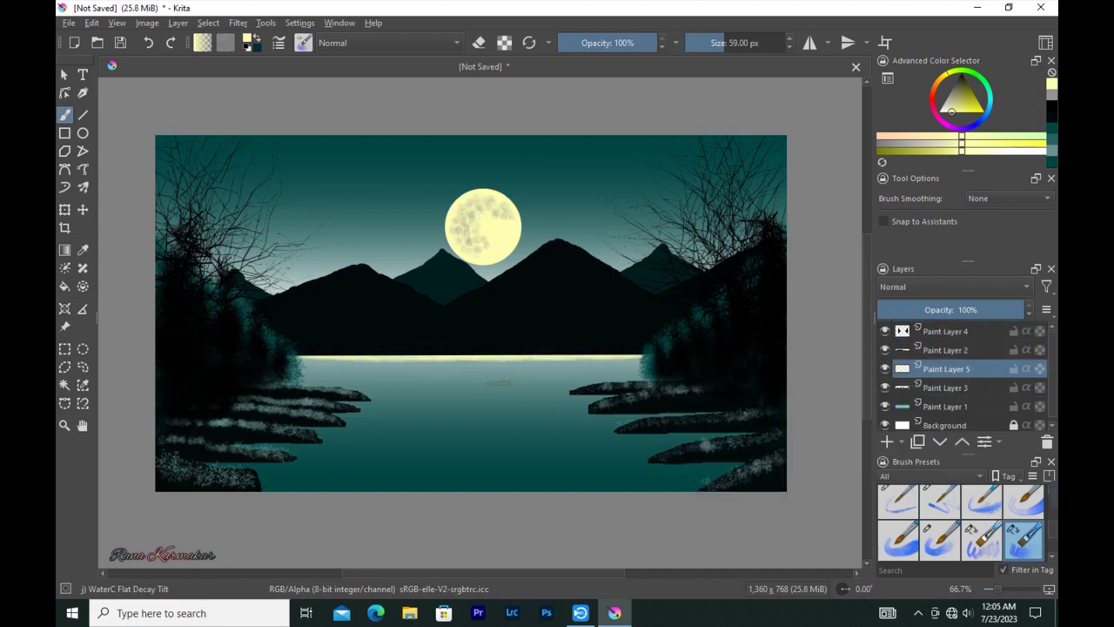
Paint the moon's vertical reflection using WaterC Basic Lines-Dry with a new brush tip.
key("F6")
left_click(321, 336)
key("F5")
scroll(524, 346, "down", 5)
left_click(536, 422)
key("F5")
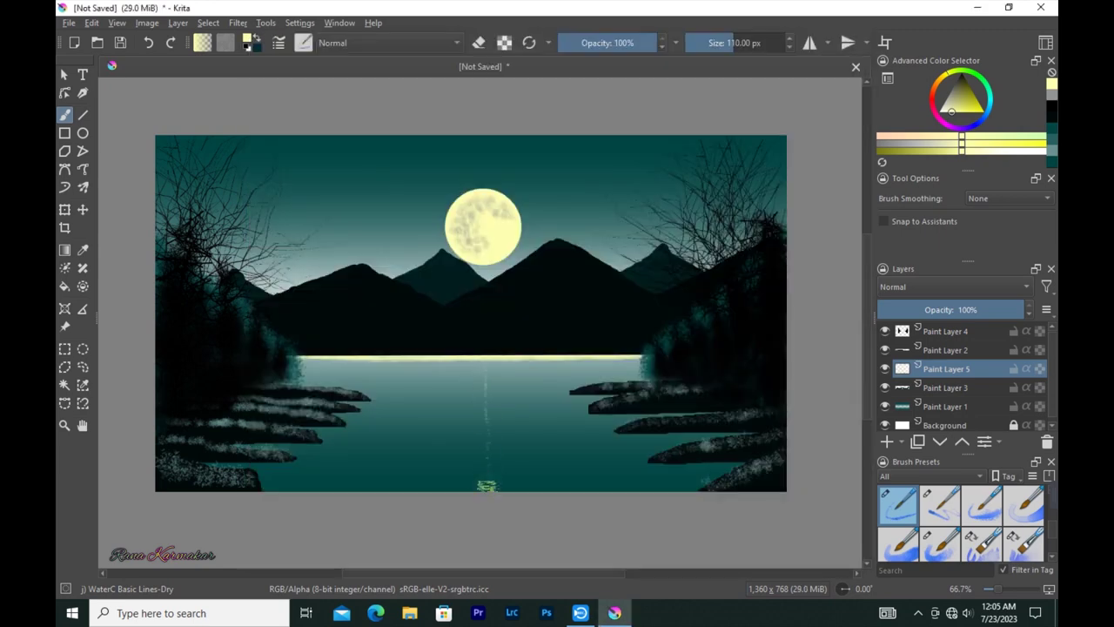
left_click_drag(486, 383, 486, 428)
mouse_move(497, 373)
left_mouse_down()
mouse_move(494, 489)
mouse_move(488, 352)
mouse_move(491, 522)
mouse_move(487, 313)
mouse_move(492, 494)
mouse_move(499, 413)
left_mouse_up()
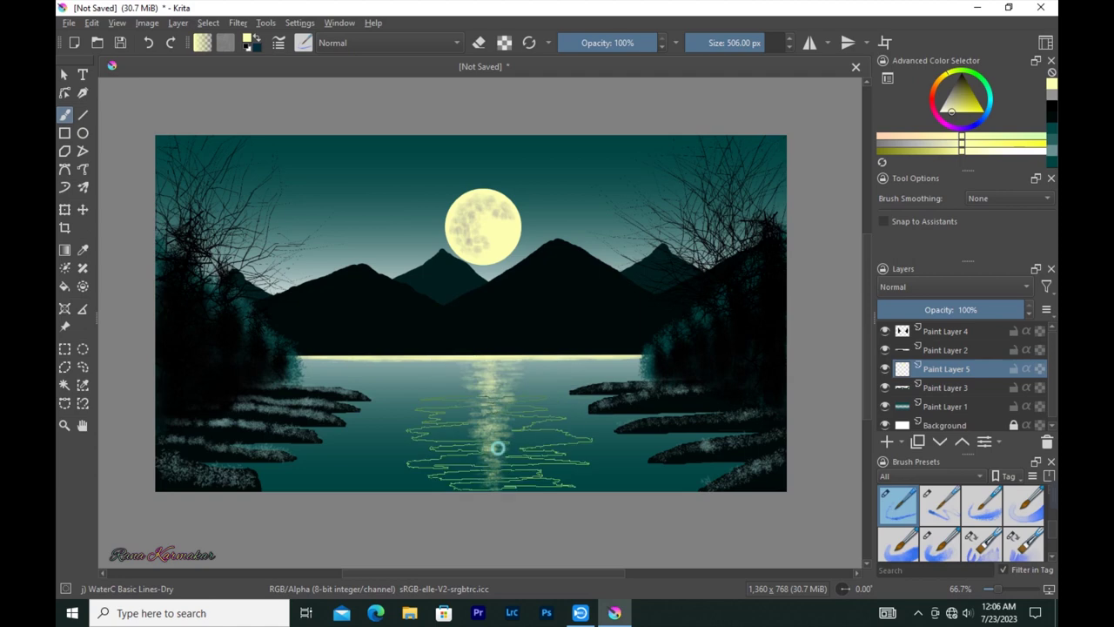
At 21% opacity and about 969 px, sweep a soft faint stroke across the water.
key("i")
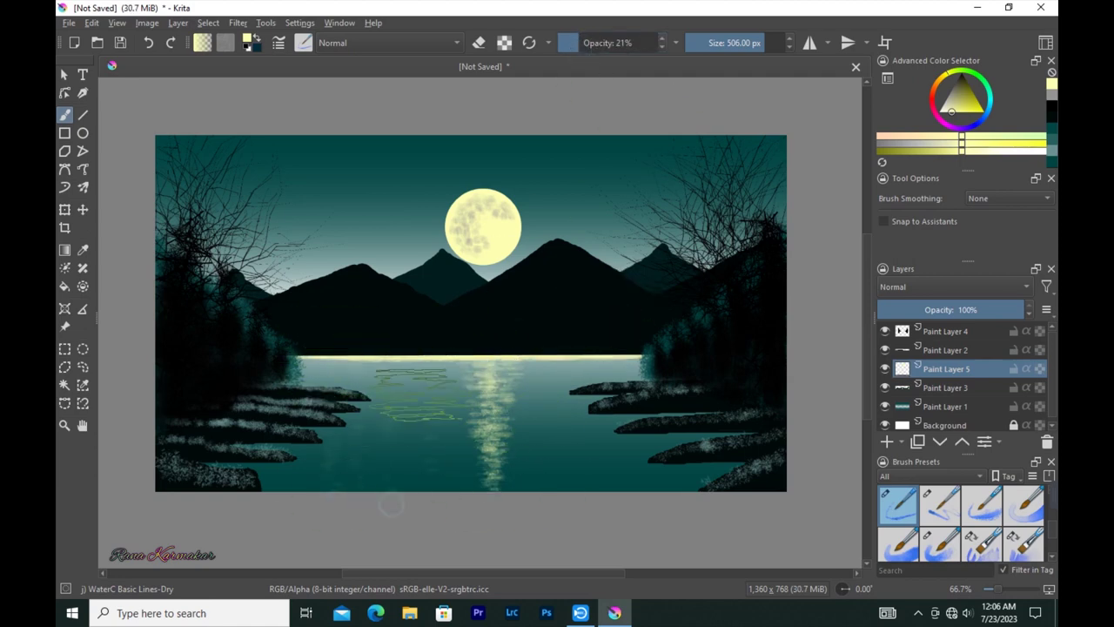
left_click_drag(420, 454, 488, 418)
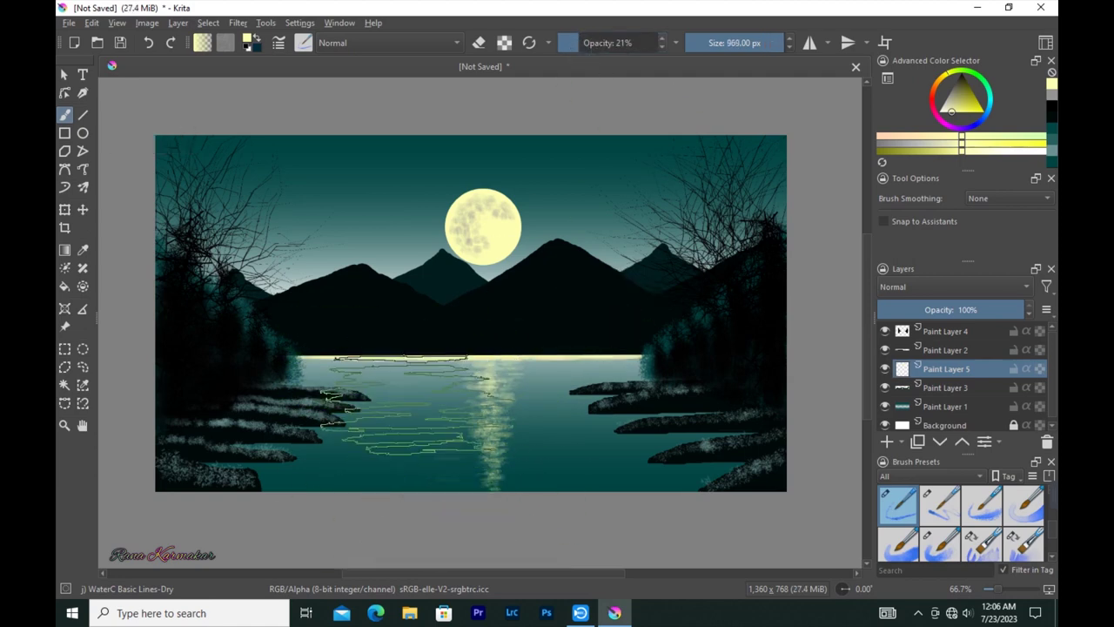
left_click_drag(529, 369, 353, 465)
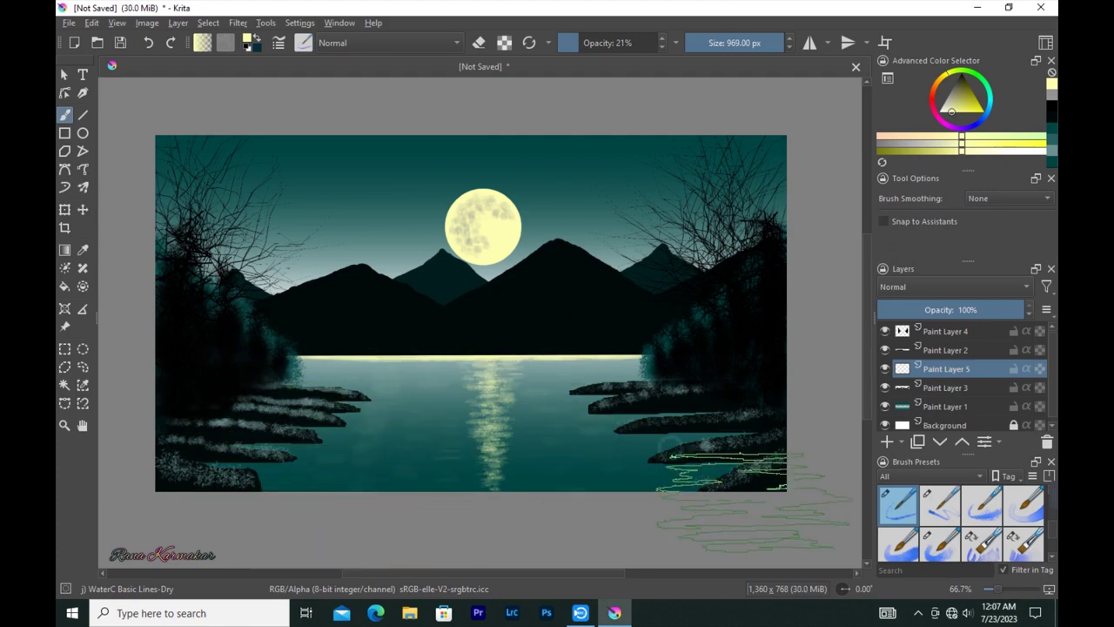
key("bracketleft")
key("bracketleft")
key("bracketleft")
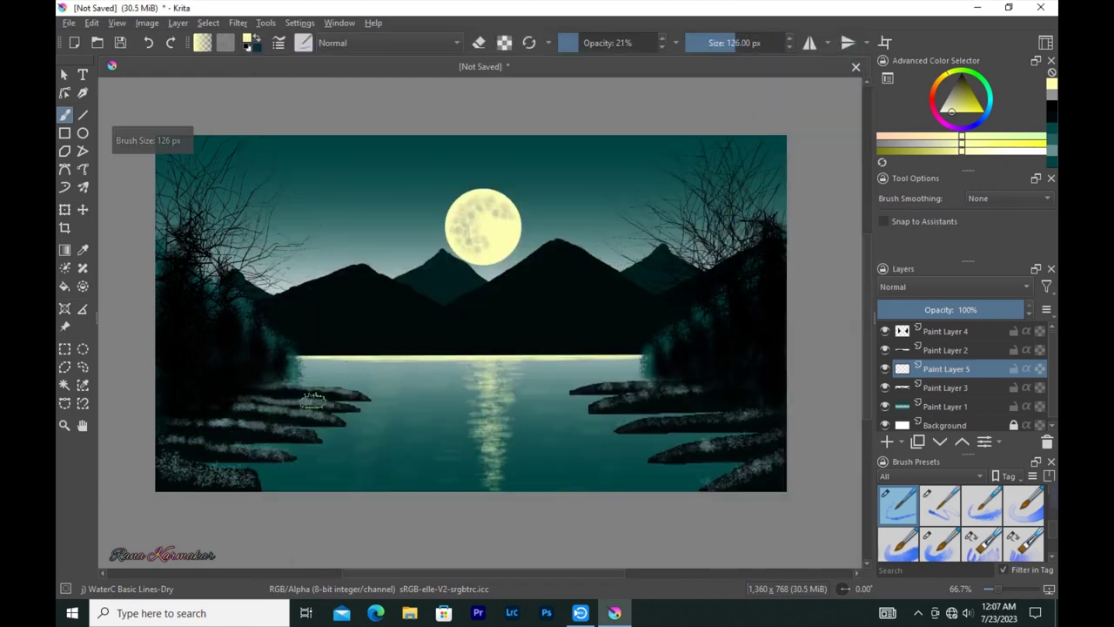
On Paint Layer 4 at near-full opacity, texture the bottom-left rocky shore with a 165 px brush.
key("bracketleft")
left_click(964, 331)
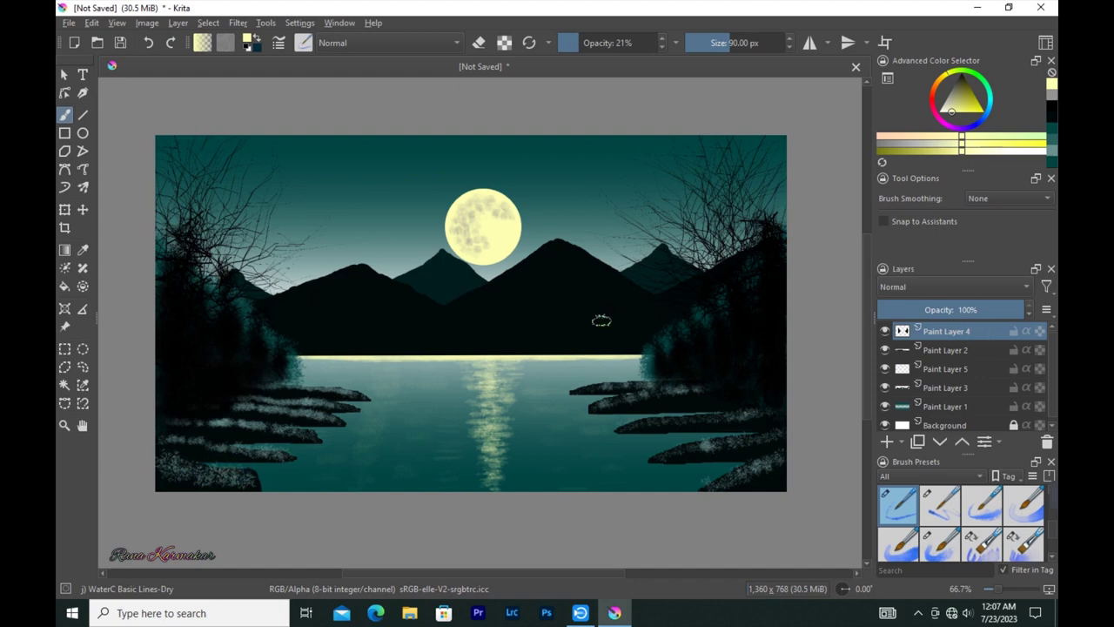
left_click(662, 44)
key("bracketright")
key("bracketright")
key("bracketright")
mouse_move(252, 479)
left_mouse_down()
mouse_move(194, 460)
mouse_move(236, 468)
mouse_move(249, 448)
mouse_move(277, 453)
left_mouse_up()
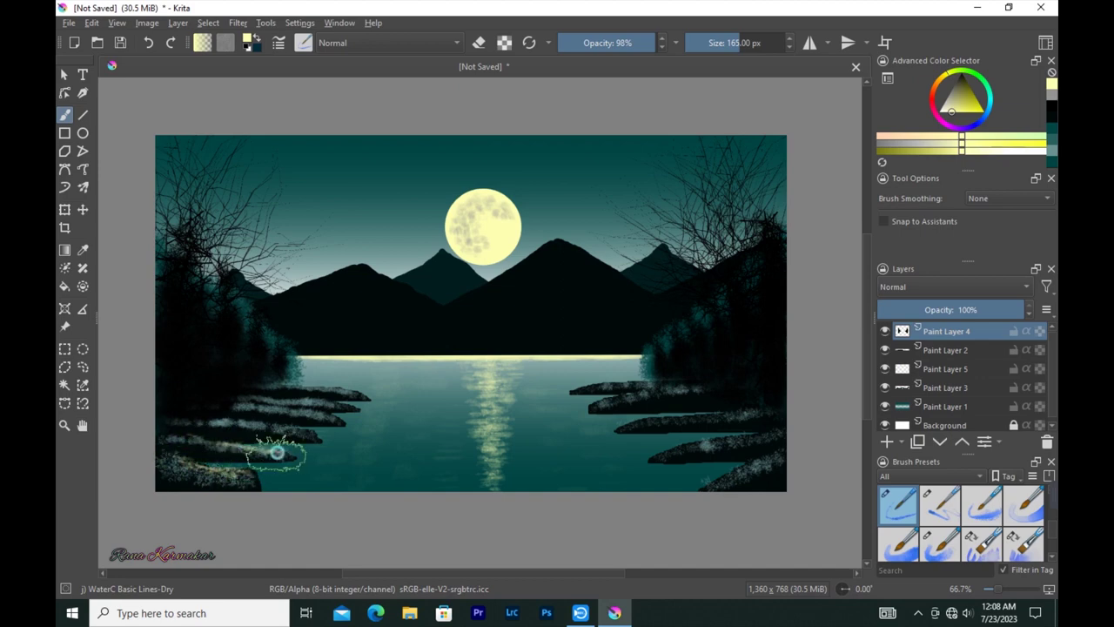
key("bracketleft")
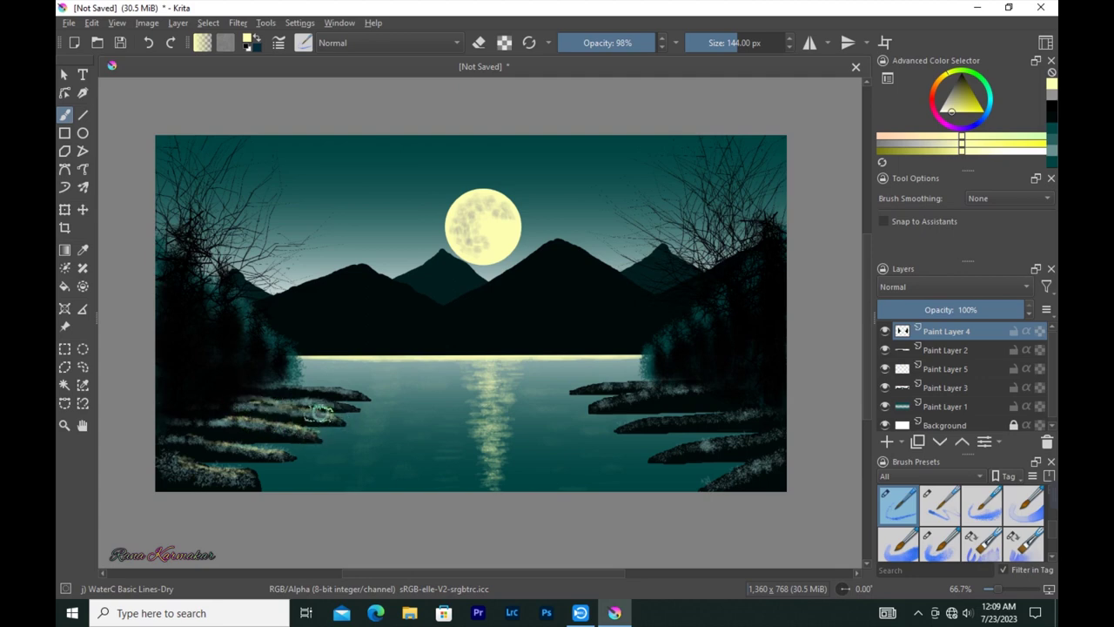
key("bracketleft")
key("bracketleft")
Paint pale highlights along the left shore edge and, with the view mirrored, the lower shore edge.
scroll(297, 409, "up", 2, "ctrl")
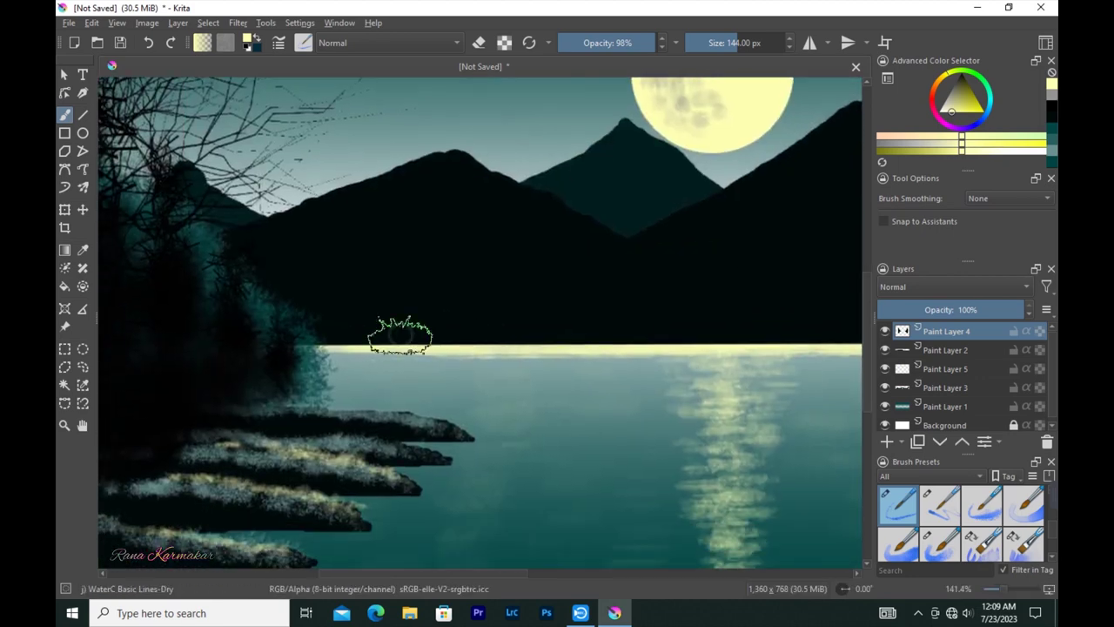
scroll(398, 331, "up", 1, "ctrl")
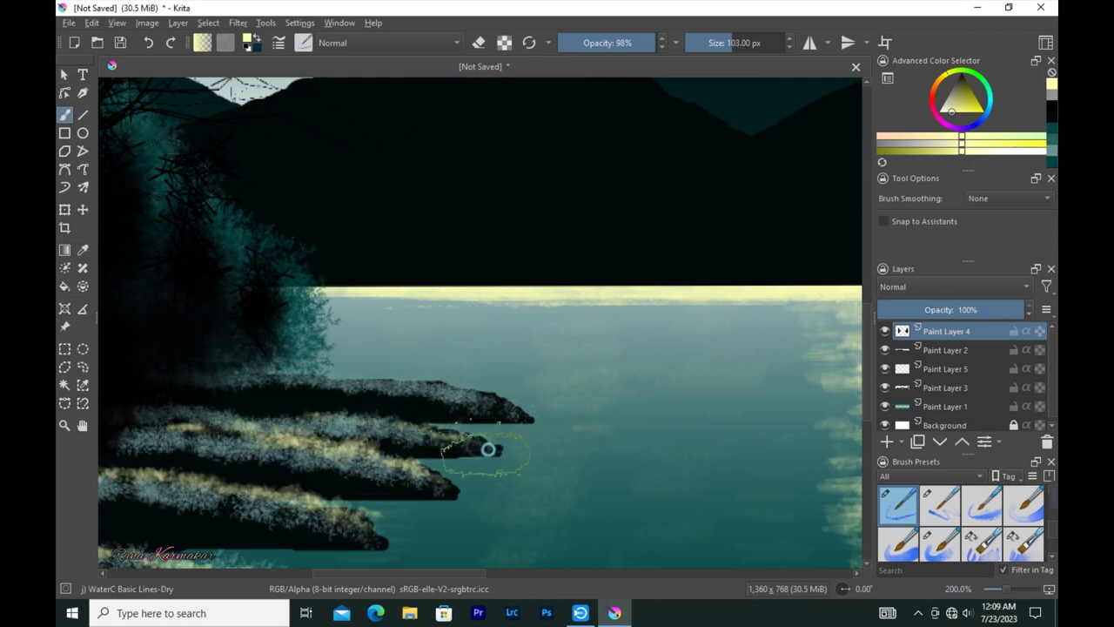
mouse_move(492, 447)
left_mouse_down()
mouse_move(325, 403)
mouse_move(179, 397)
mouse_move(352, 422)
mouse_move(474, 396)
left_mouse_up()
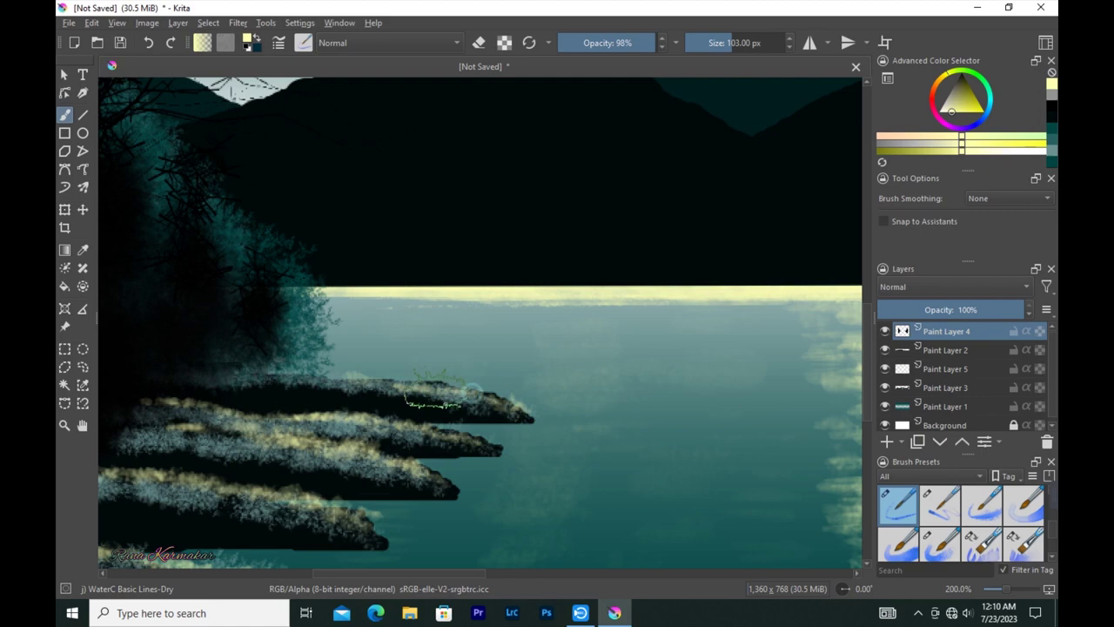
key("m")
mouse_move(655, 506)
left_mouse_down()
mouse_move(655, 450)
mouse_move(294, 323)
left_mouse_up()
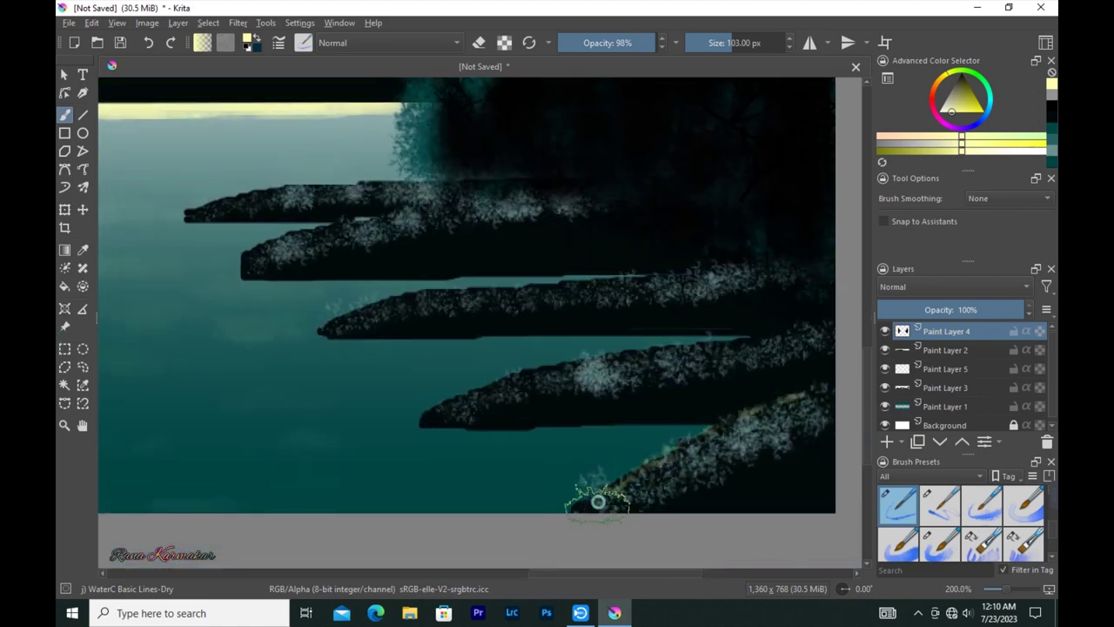
left_click_drag(598, 501, 662, 453)
Add pale highlights along the top edges of the middle and upper shores.
mouse_move(452, 400)
left_mouse_down()
mouse_move(493, 376)
mouse_move(636, 363)
mouse_move(779, 330)
left_mouse_up()
left_click_drag(505, 393, 526, 441)
left_click_drag(389, 359, 746, 311)
mouse_move(276, 304)
left_mouse_down()
mouse_move(373, 273)
mouse_move(597, 261)
left_mouse_up()
left_click_drag(235, 353, 352, 322)
left_click_drag(278, 335, 444, 324)
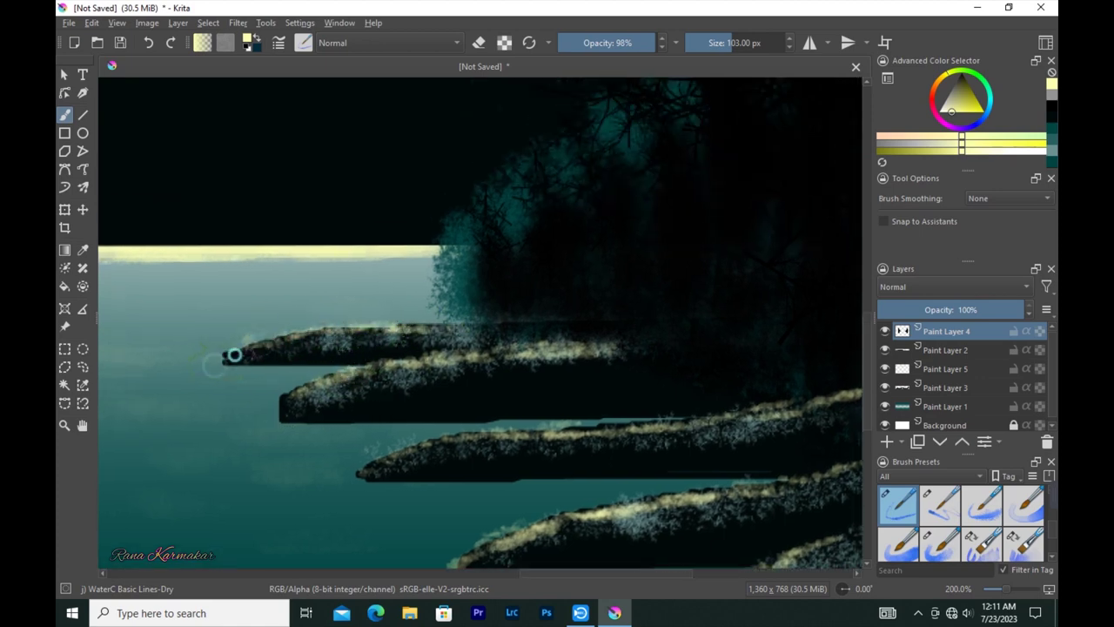
scroll(474, 411, "down", 3)
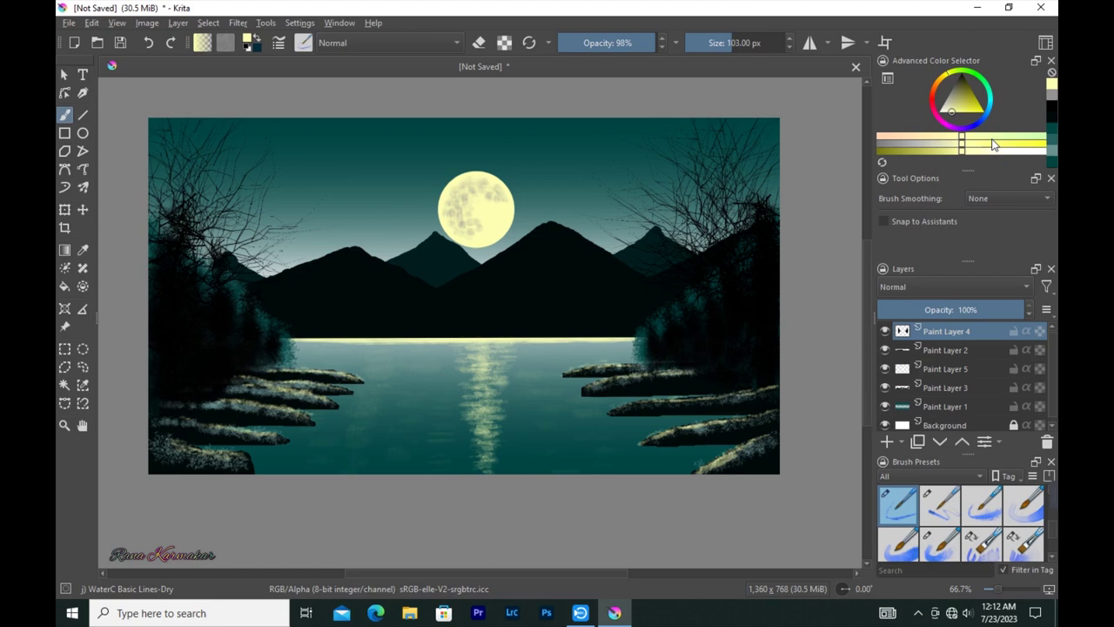
Pick a different brush tip in the Brush Editor.
key("F5")
scroll(515, 313, "down", 3)
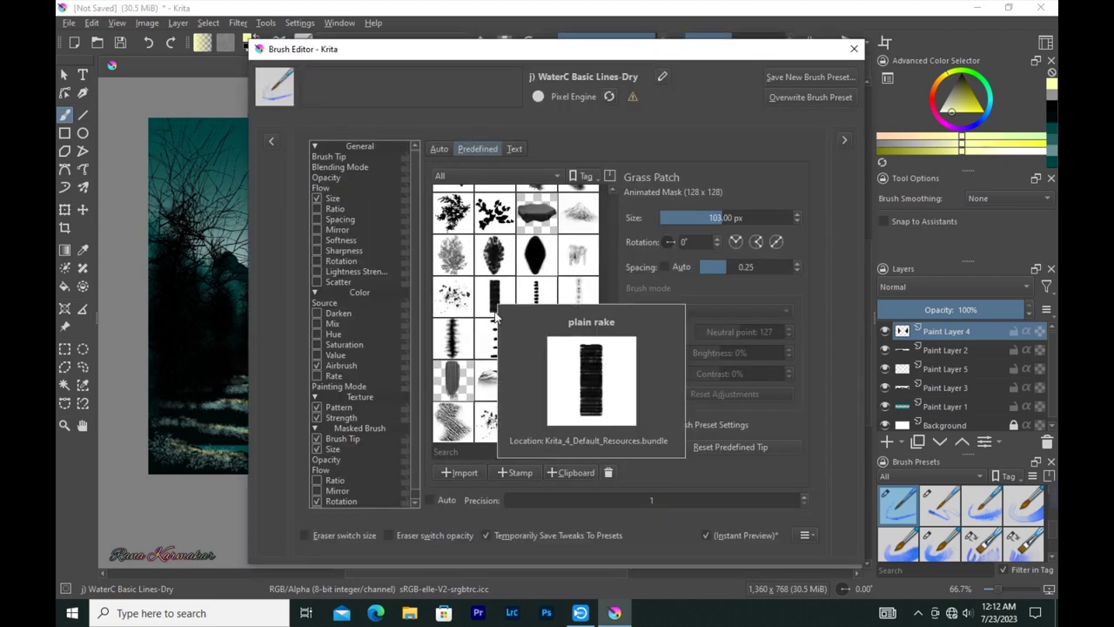
scroll(515, 313, "down", 3)
left_click(536, 420)
left_click(852, 52)
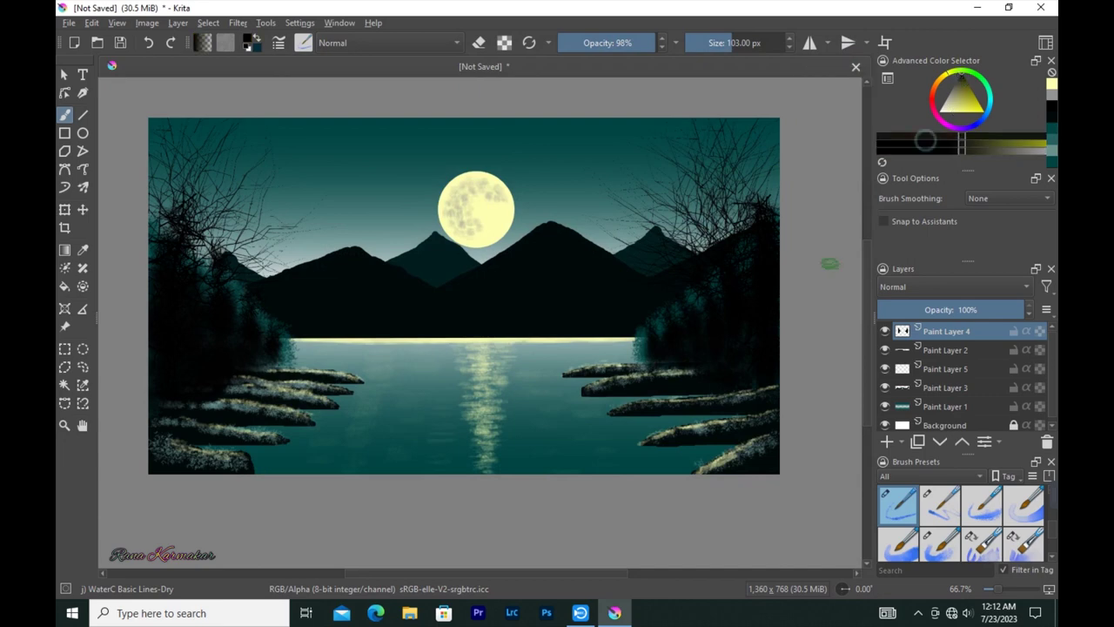
scroll(430, 166, "up", 2)
scroll(597, 366, "up", 2)
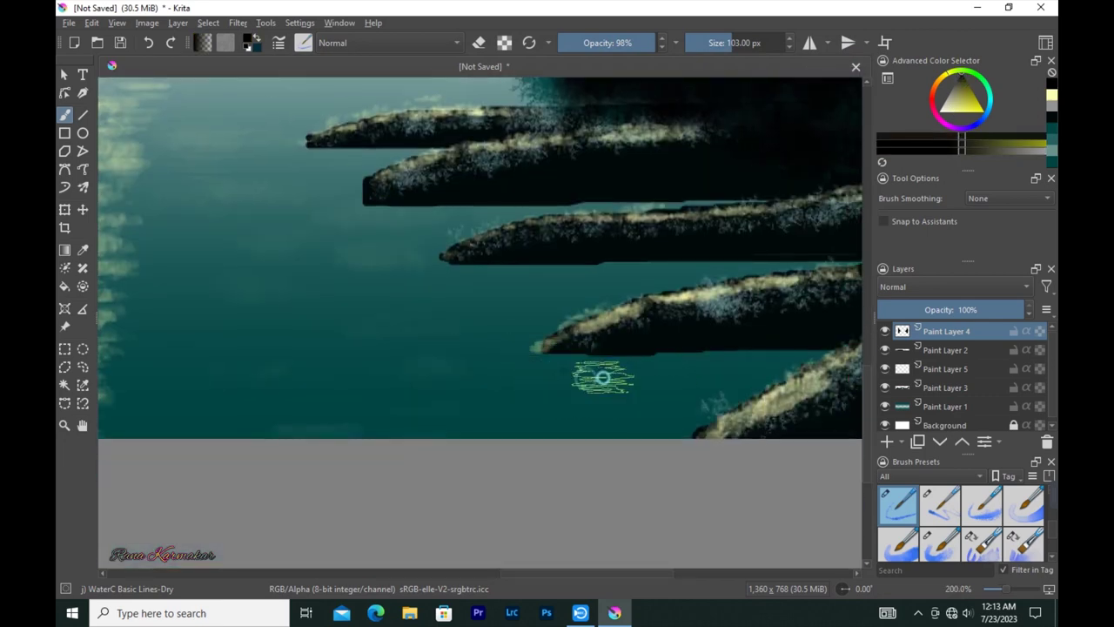
Try the WaterC Flat Decay Tilt preset and another flat watercolour preset.
left_click(303, 43)
left_click(404, 252)
left_click(617, 241)
left_click(303, 43)
left_click(499, 322)
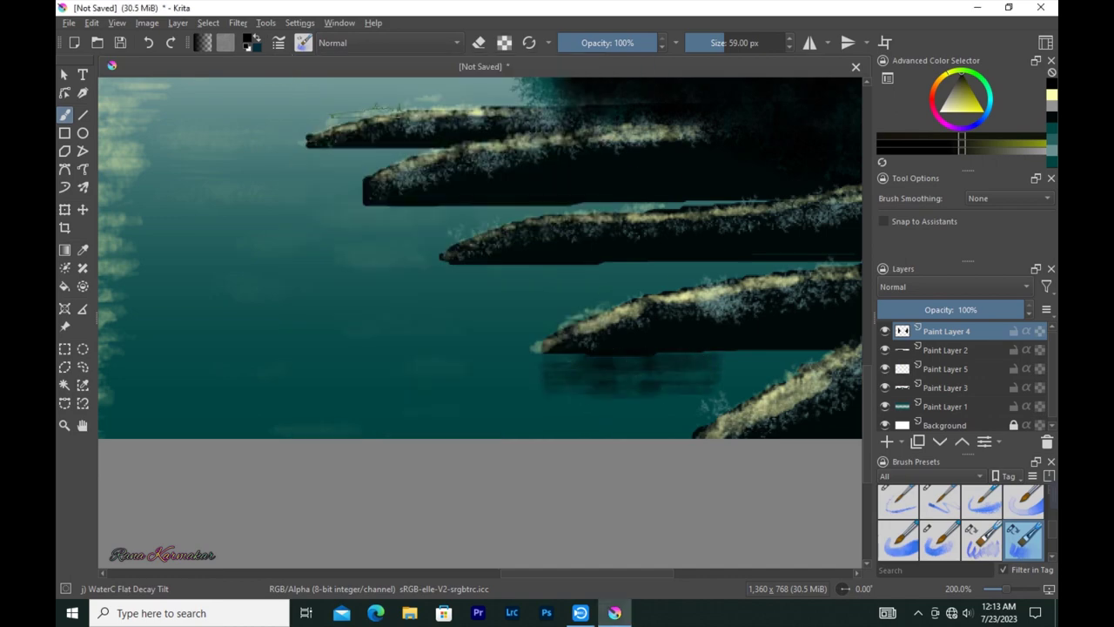
key("F5")
left_click(854, 54)
left_click(387, 374)
key("F5")
Switch to the WaterC Basic Lines-Wet-Pattern preset at 22 px.
key("F5")
left_click(303, 43)
left_click(490, 288)
key("F5")
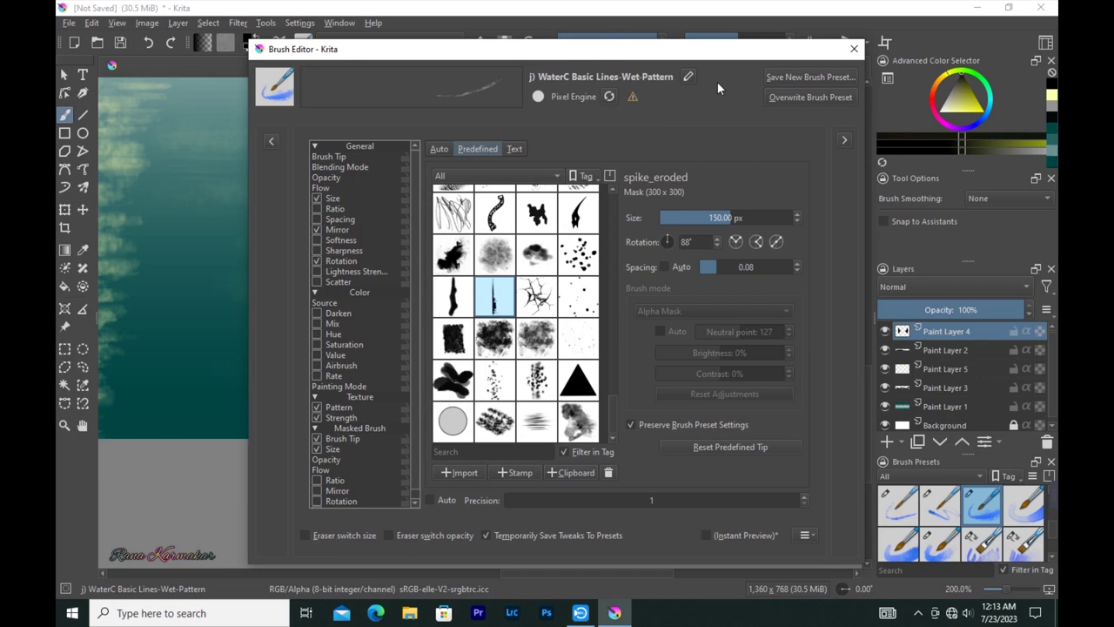
key("F5")
left_click_drag(574, 372, 546, 372)
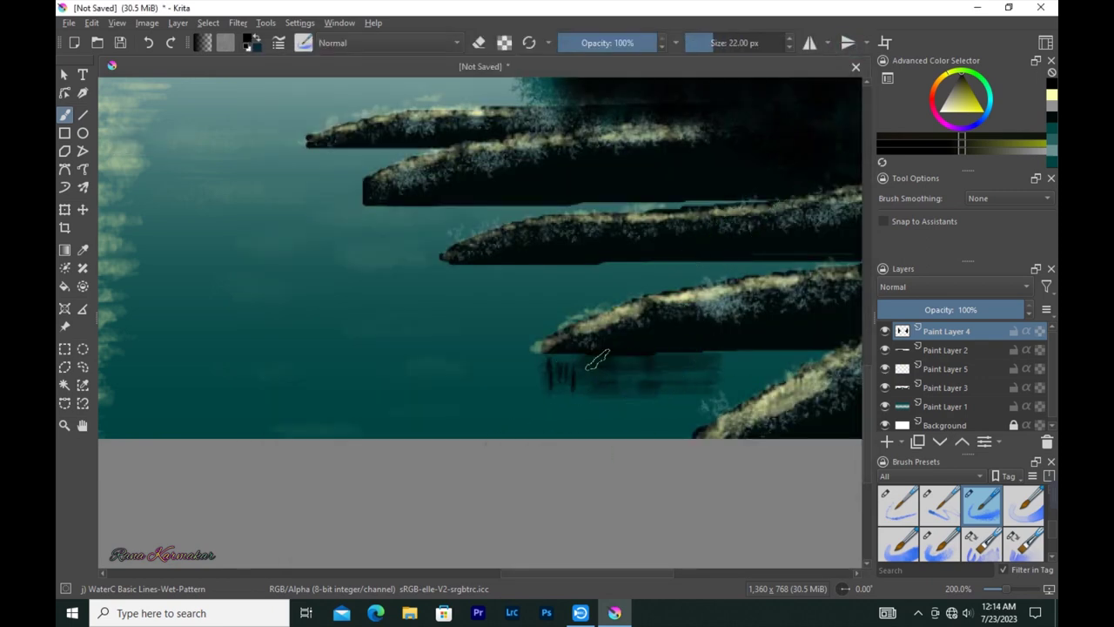
left_click(279, 42)
left_click(854, 49)
Switch to the Pencil 1 Sketch preset.
scroll(592, 391, "down", 3)
left_click(303, 43)
scroll(435, 174, "up", 3)
left_click(529, 252)
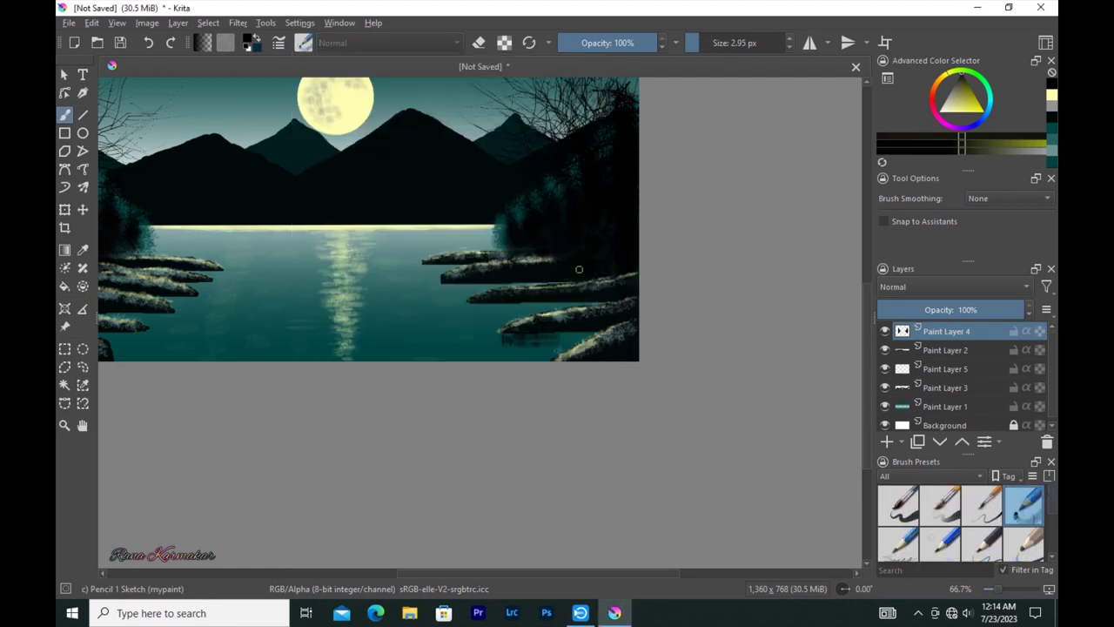
Raise brush opacity to 84% and draw a thin dark line in the water under a rock.
scroll(508, 339, "up", 6)
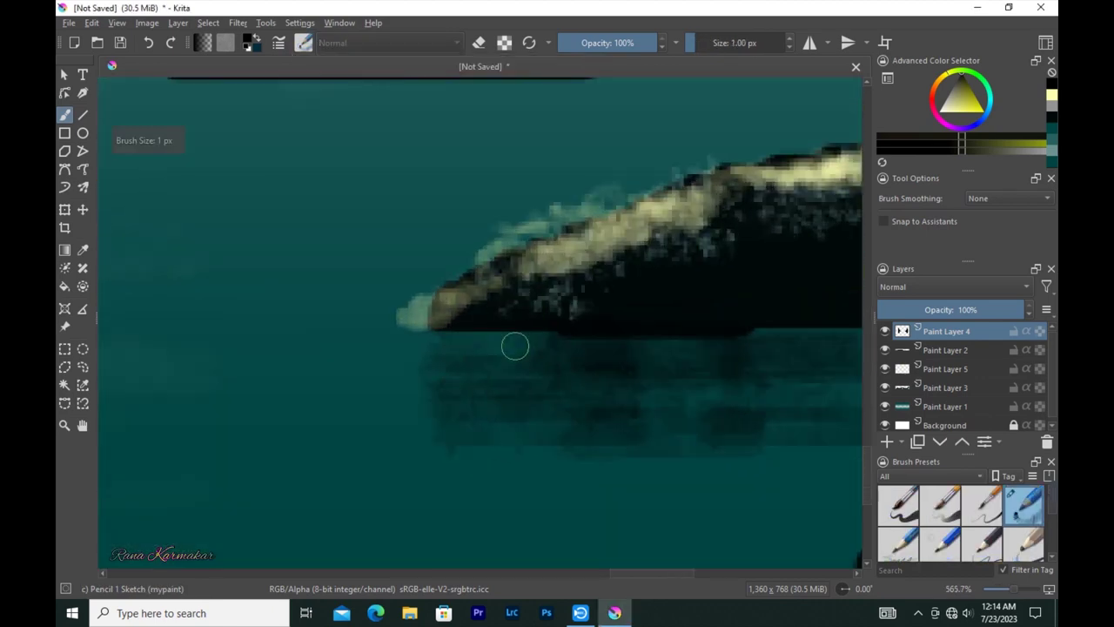
key("o")
key("o")
key("o")
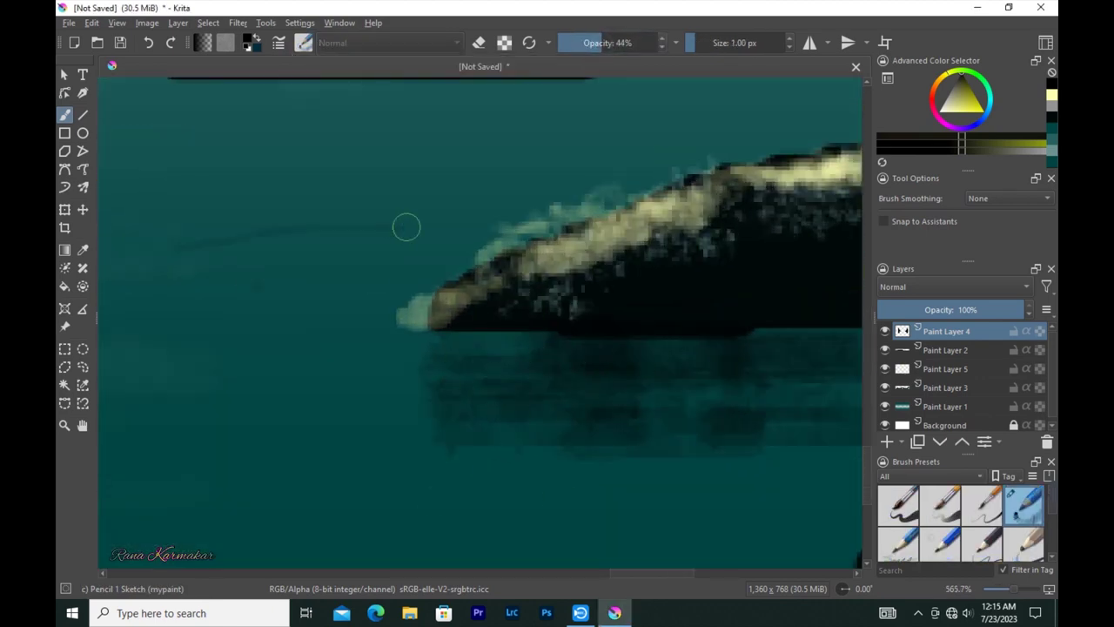
key("o")
key("o")
key("o")
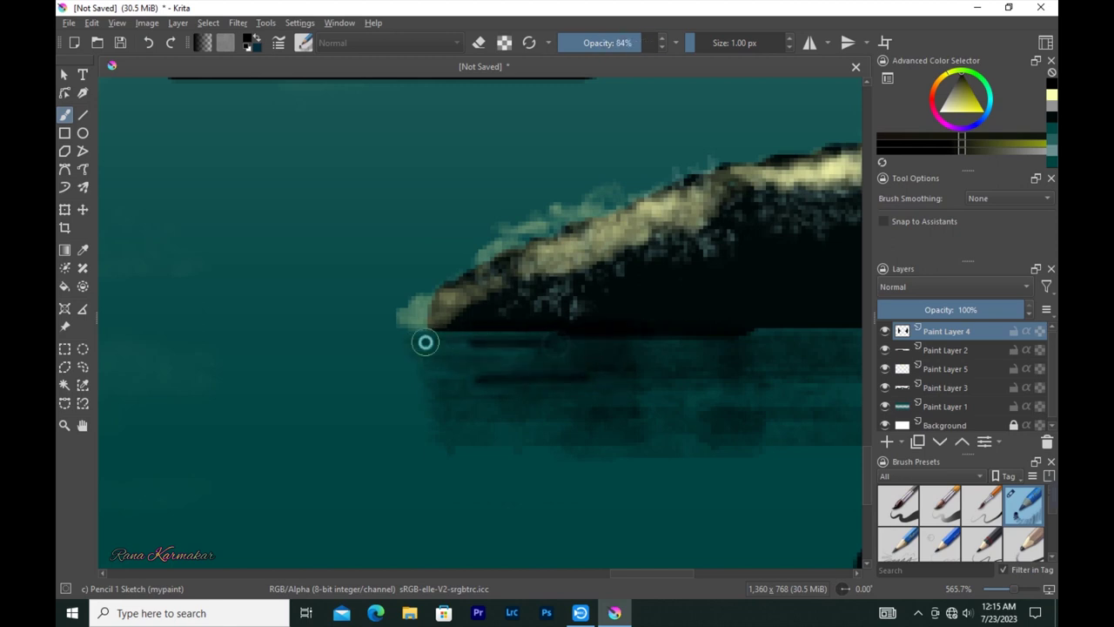
scroll(425, 340, "down", 2)
scroll(554, 328, "down", 1)
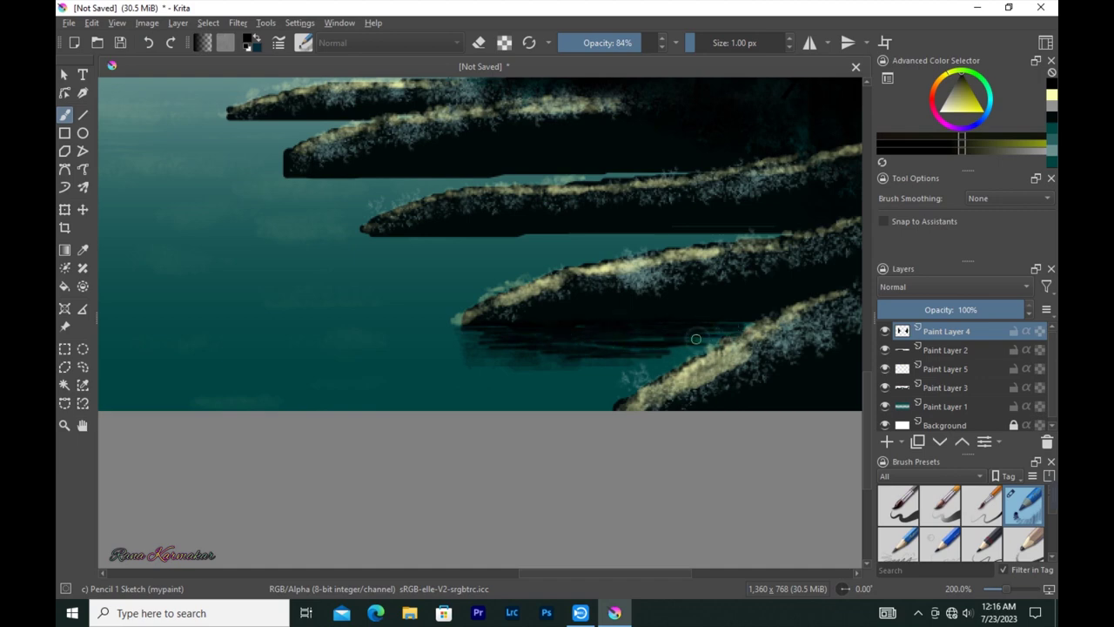
scroll(522, 322, "up", 2)
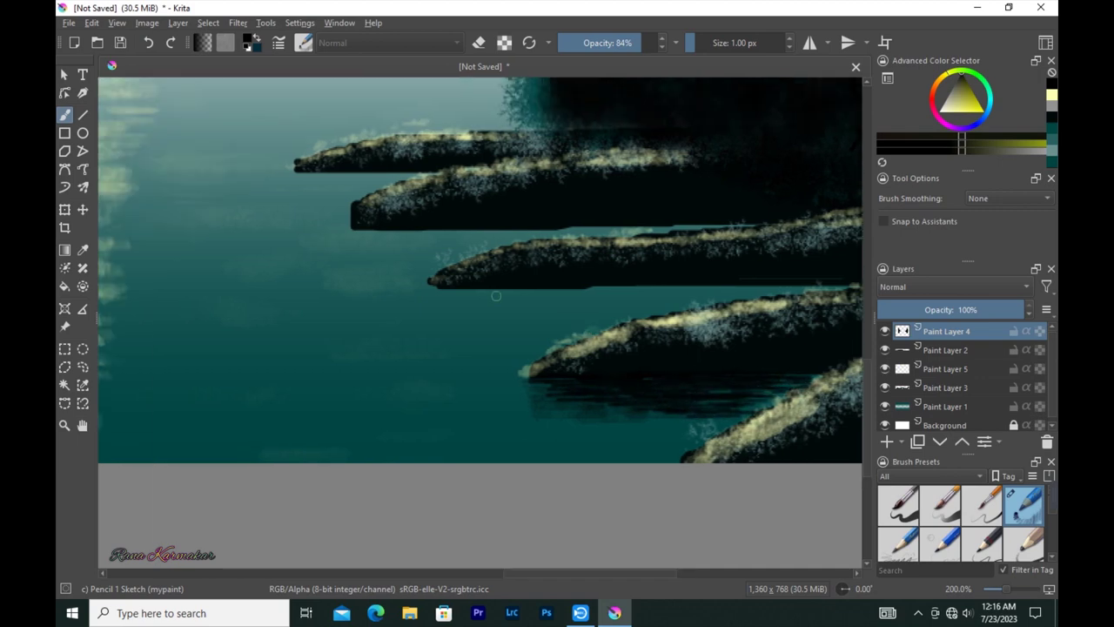
mouse_move(541, 286)
left_mouse_down()
mouse_move(699, 288)
mouse_move(537, 288)
mouse_move(628, 311)
left_mouse_up()
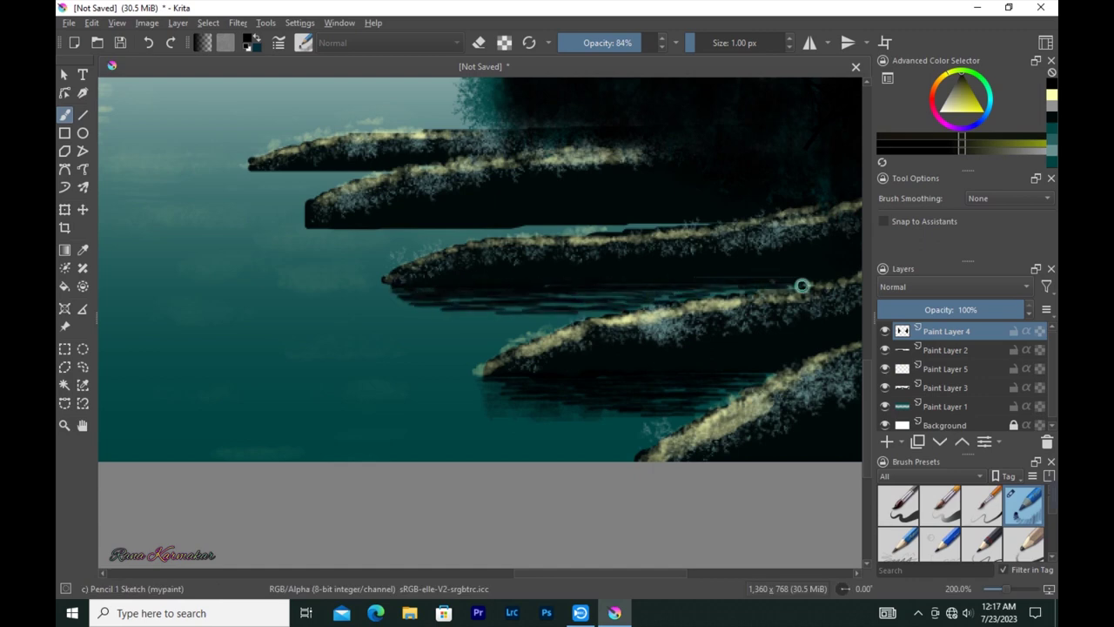
Paint dark reflection strokes under one rock, then under another in the mirrored view.
scroll(351, 294, "up", 2)
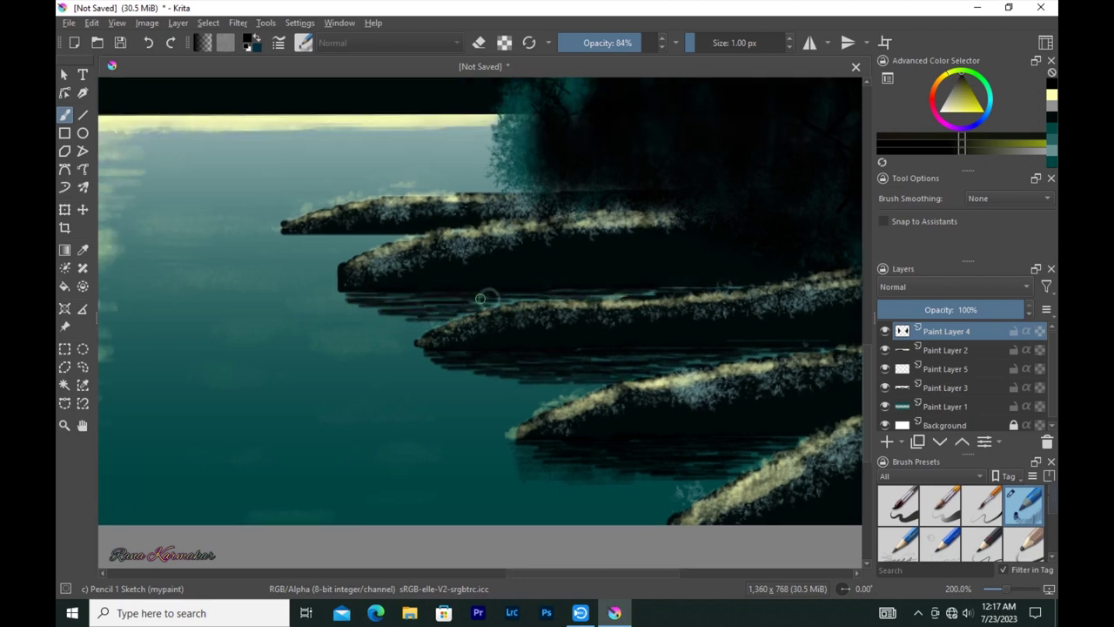
scroll(308, 264, "up", 1)
scroll(308, 264, "up", 1)
left_click_drag(305, 306, 328, 309)
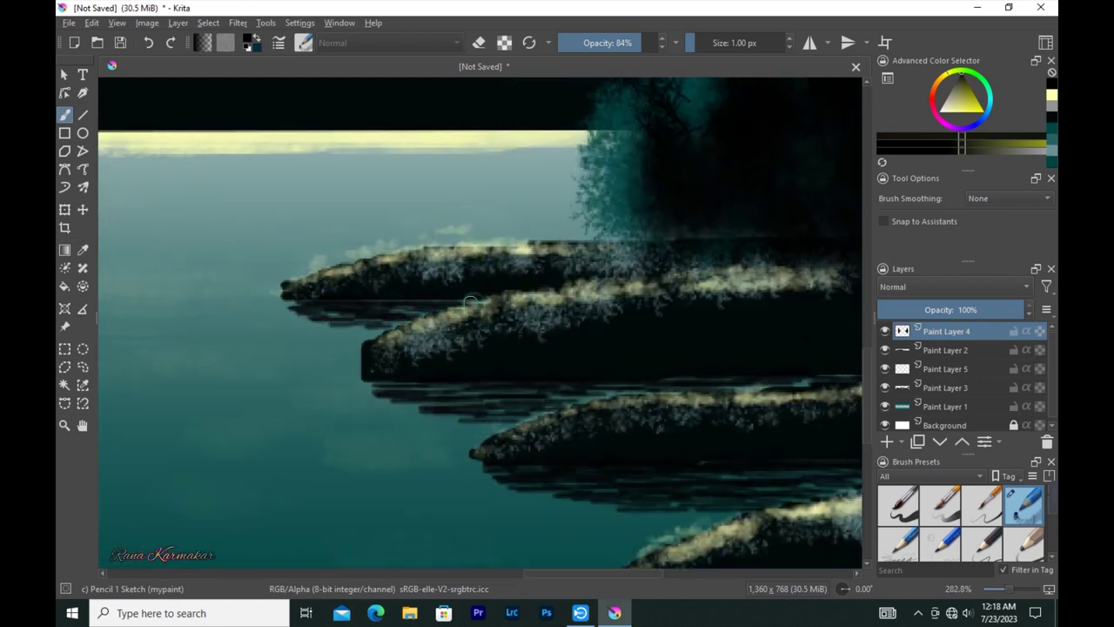
scroll(287, 296, "down", 2)
scroll(286, 296, "down", 2)
key("m")
scroll(472, 355, "up", 3)
left_click_drag(381, 371, 285, 360)
Pan across the shore and sample the moon's pale yellow as the paint colour.
left_click_drag(369, 360, 380, 375)
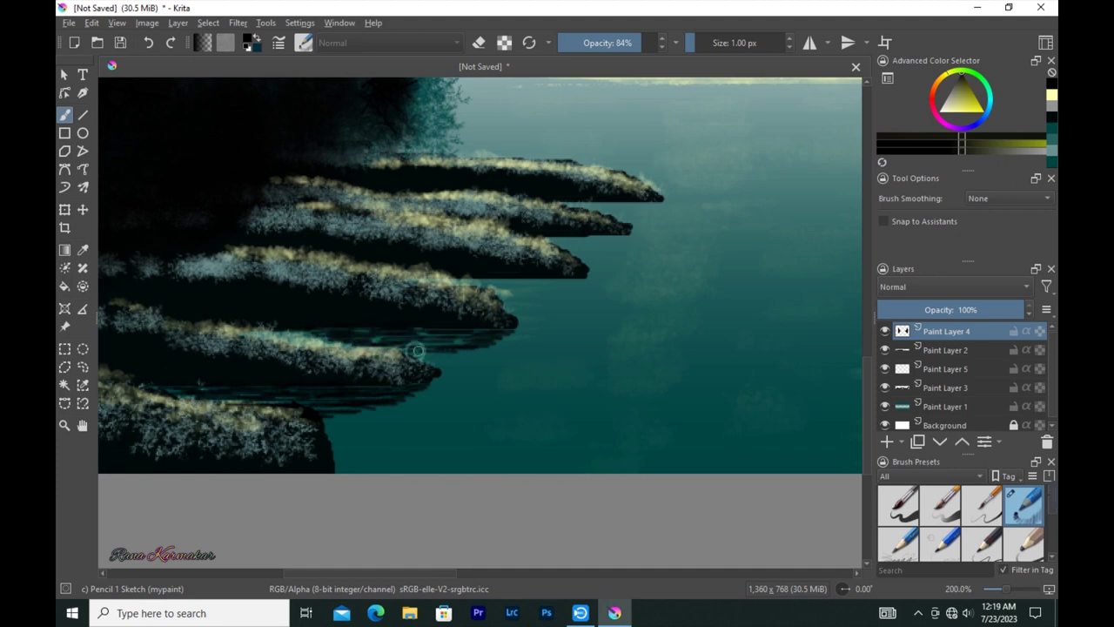
left_click_drag(608, 292, 572, 340)
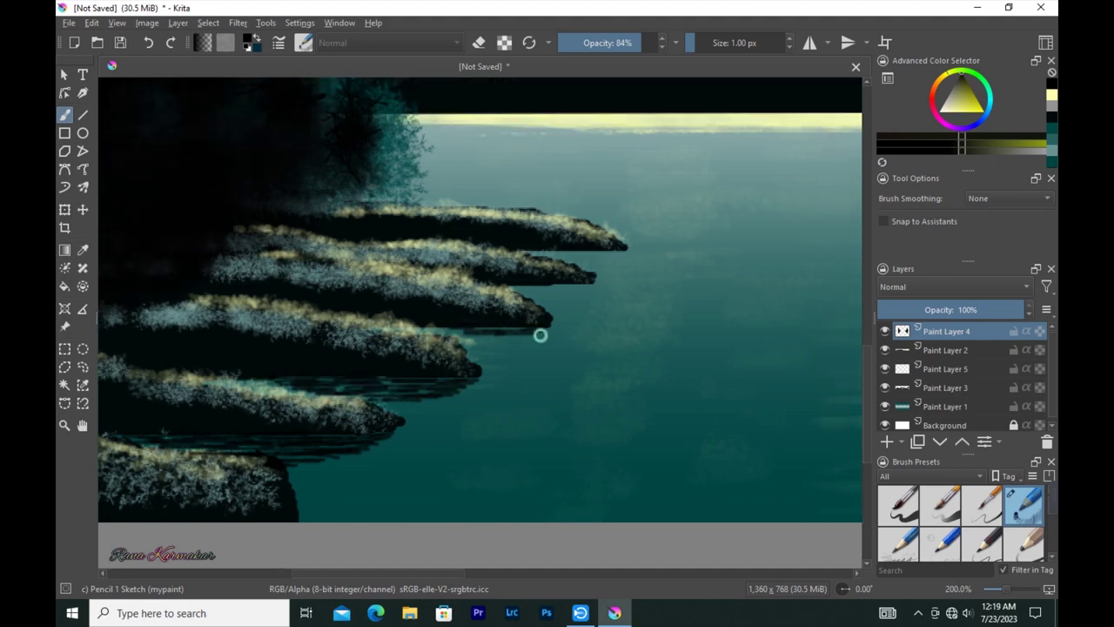
left_click_drag(516, 327, 497, 339)
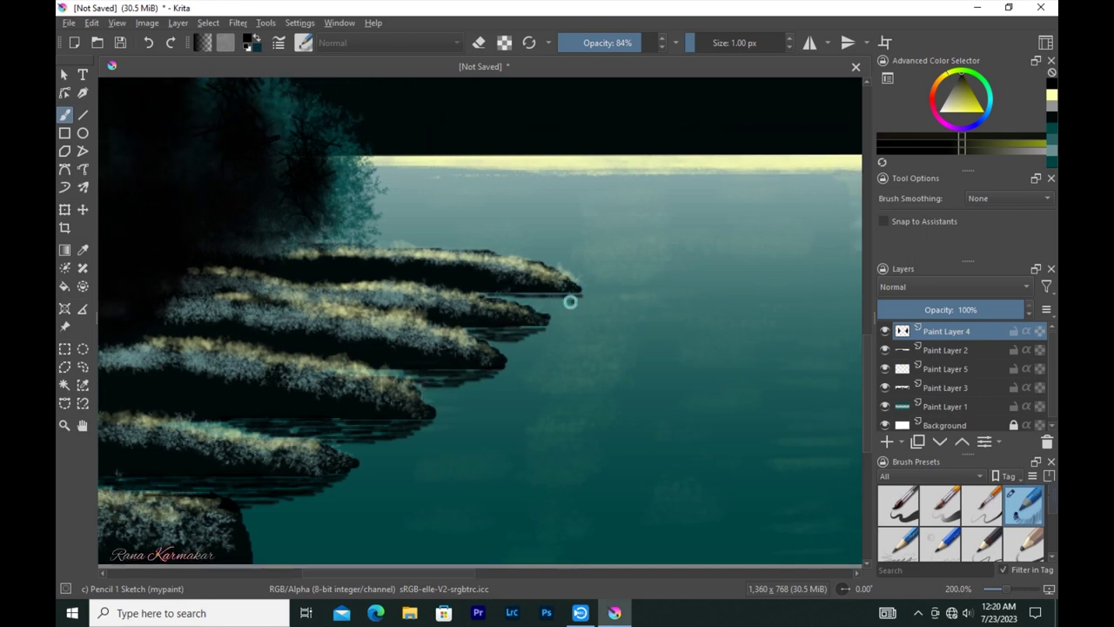
scroll(287, 422, "down", 2)
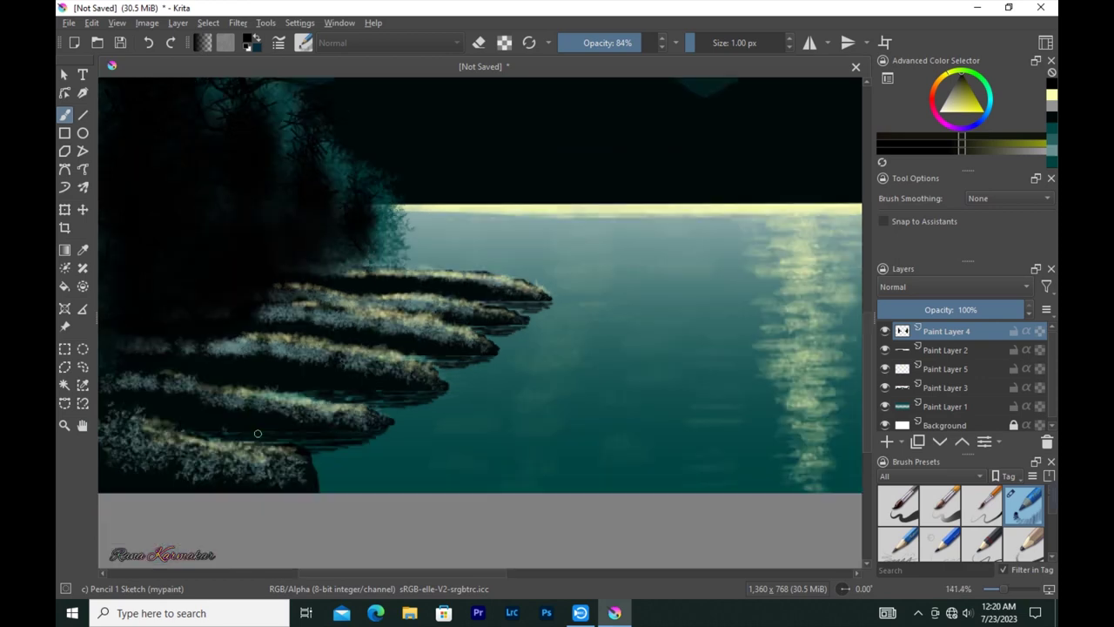
scroll(393, 430, "down", 1)
key("p")
left_click(496, 230)
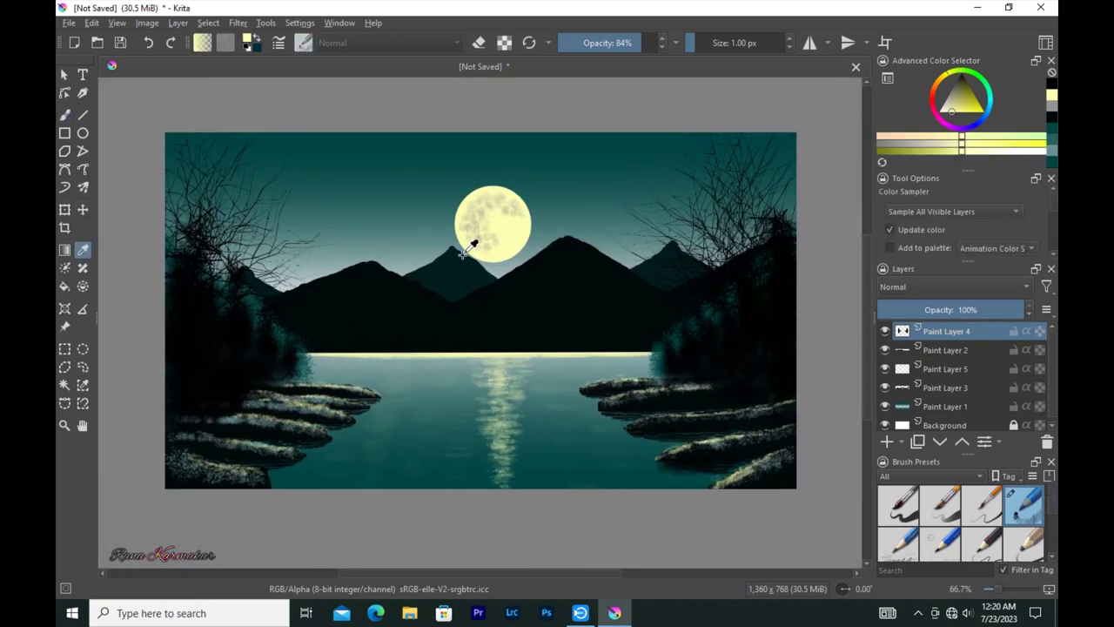
Select the WaterC Special Splats brush and shrink it to 32 px.
key("b")
left_click(303, 42)
scroll(582, 178, "down", 5)
left_click(626, 69)
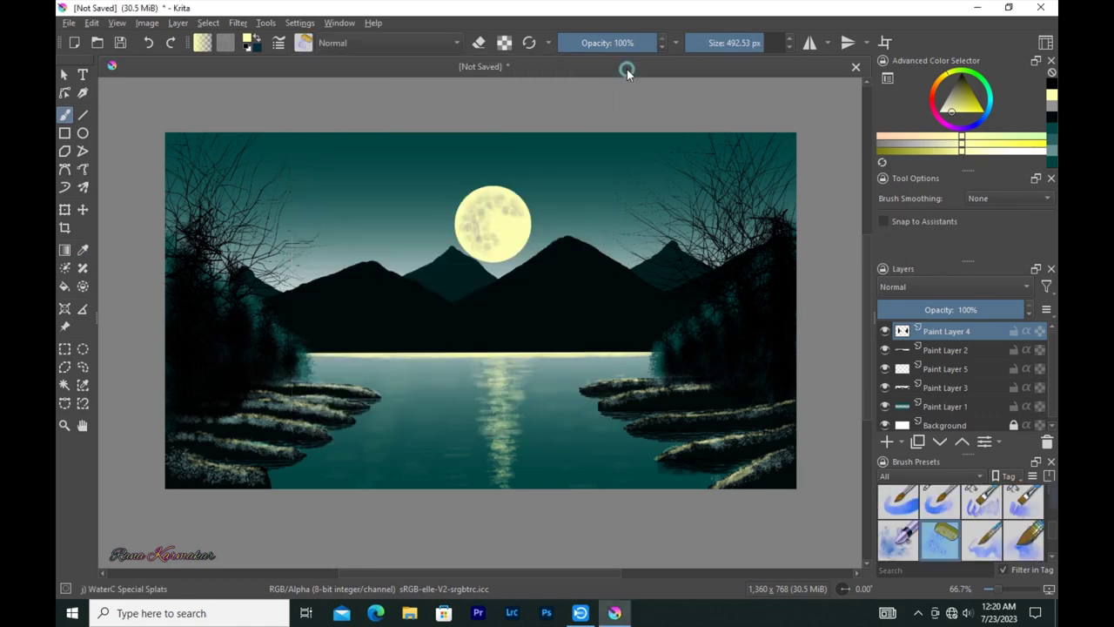
key("F5")
key("F5")
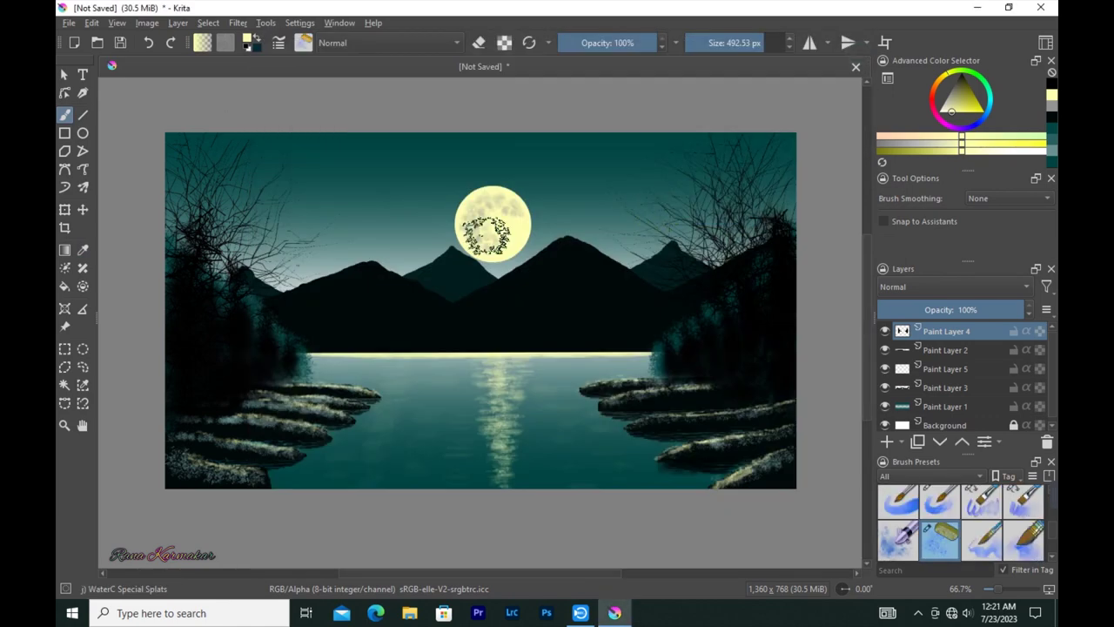
left_click_drag(374, 376, 202, 470)
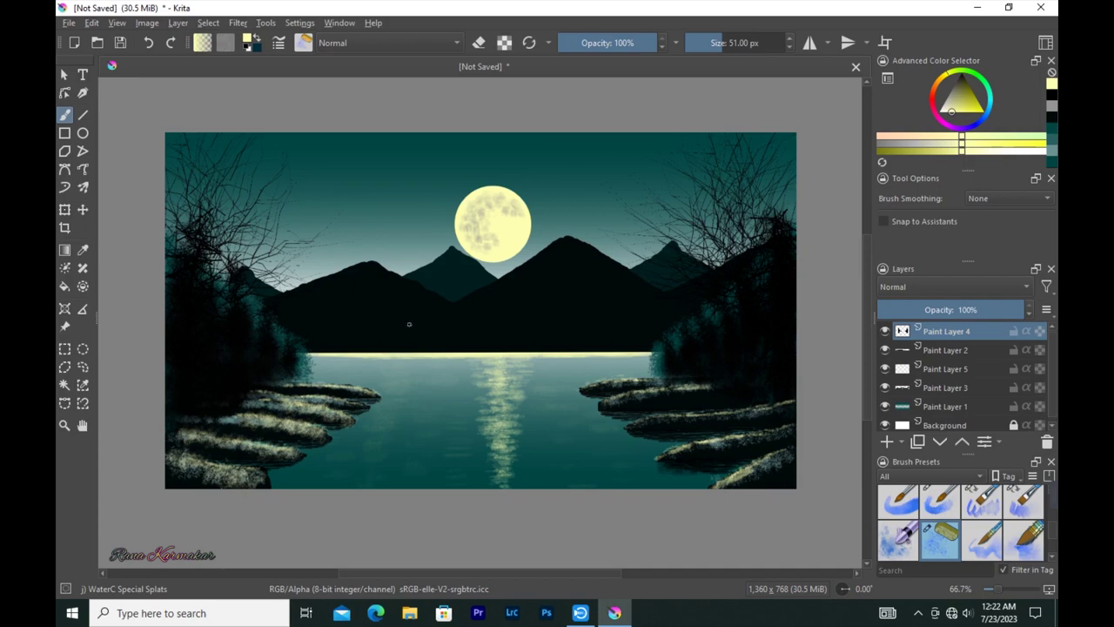
key("bracketleft")
Dab pale splatter highlights along the tops of the right-shore rocks.
scroll(441, 293, "up", 3)
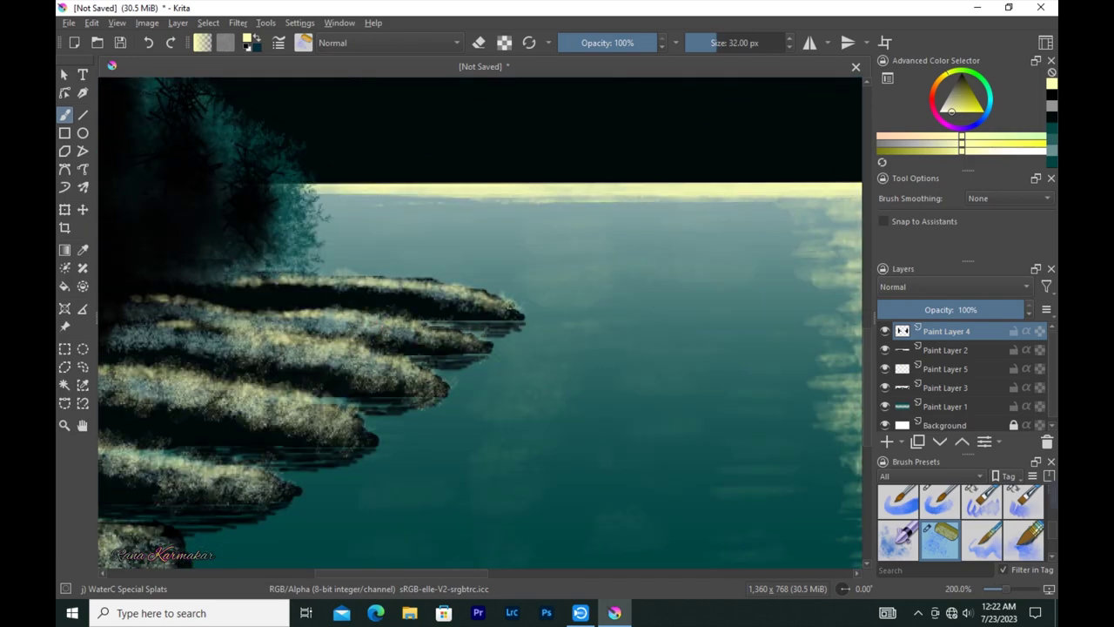
left_click_drag(374, 287, 448, 87)
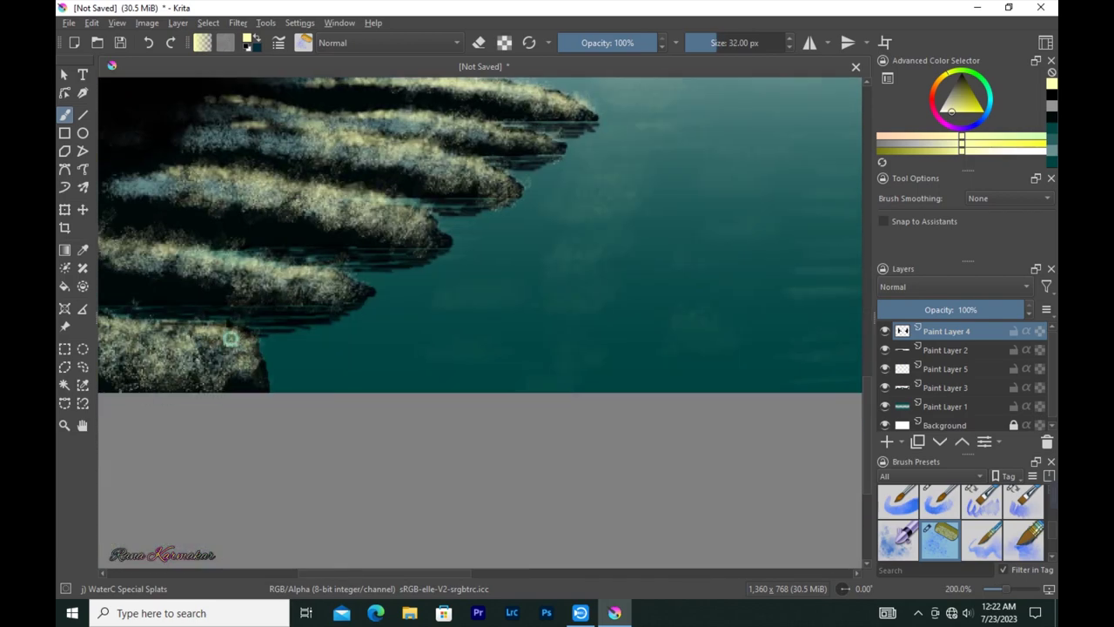
mouse_move(365, 231)
left_mouse_down()
mouse_move(354, 279)
mouse_move(410, 305)
mouse_move(397, 330)
left_mouse_up()
key("m")
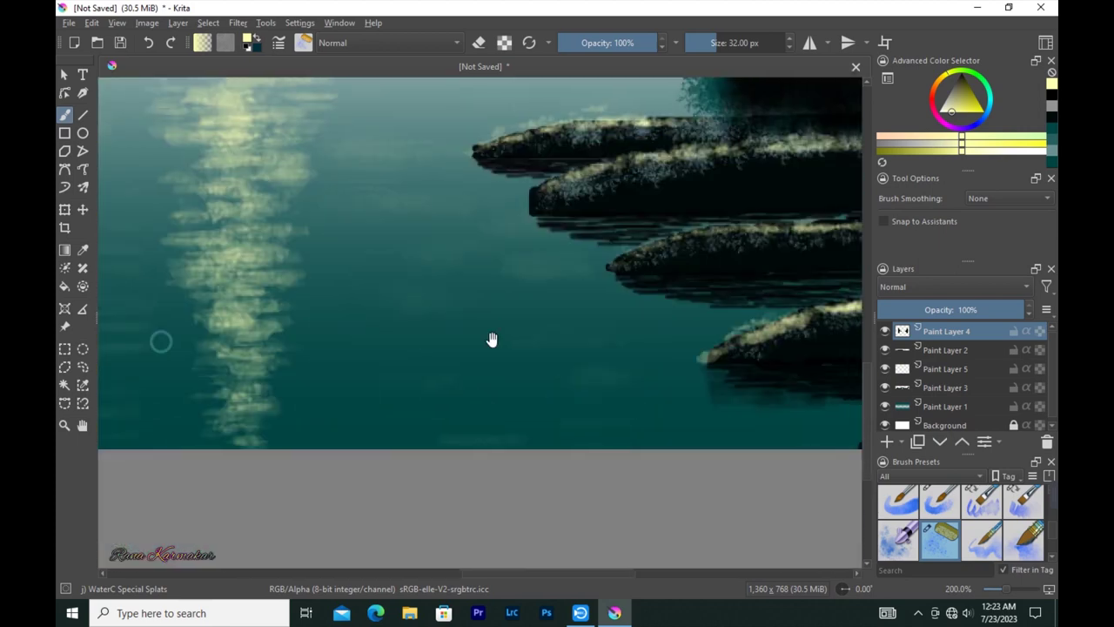
key("m")
left_click_drag(614, 306, 653, 313)
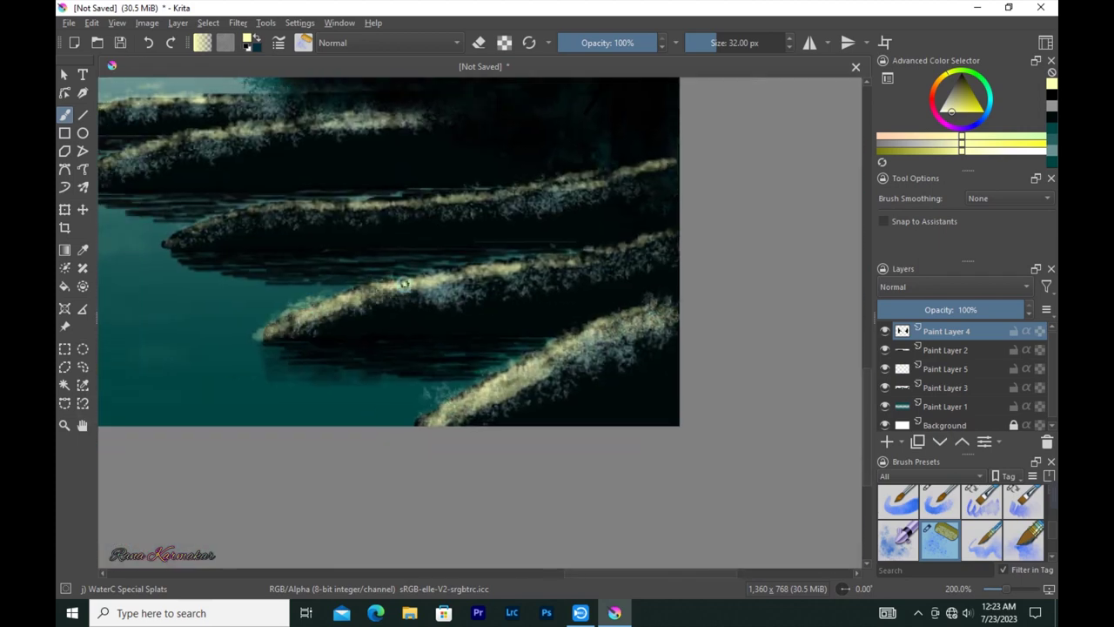
left_click_drag(574, 253, 682, 306)
left_click_drag(331, 269, 746, 231)
mouse_move(226, 217)
left_mouse_down()
mouse_move(349, 300)
mouse_move(563, 276)
left_mouse_up()
mouse_move(311, 291)
left_mouse_down()
mouse_move(348, 343)
mouse_move(460, 304)
mouse_move(398, 323)
left_mouse_up()
Select Paint Layer 1 for the sky.
scroll(454, 360, "down", 4)
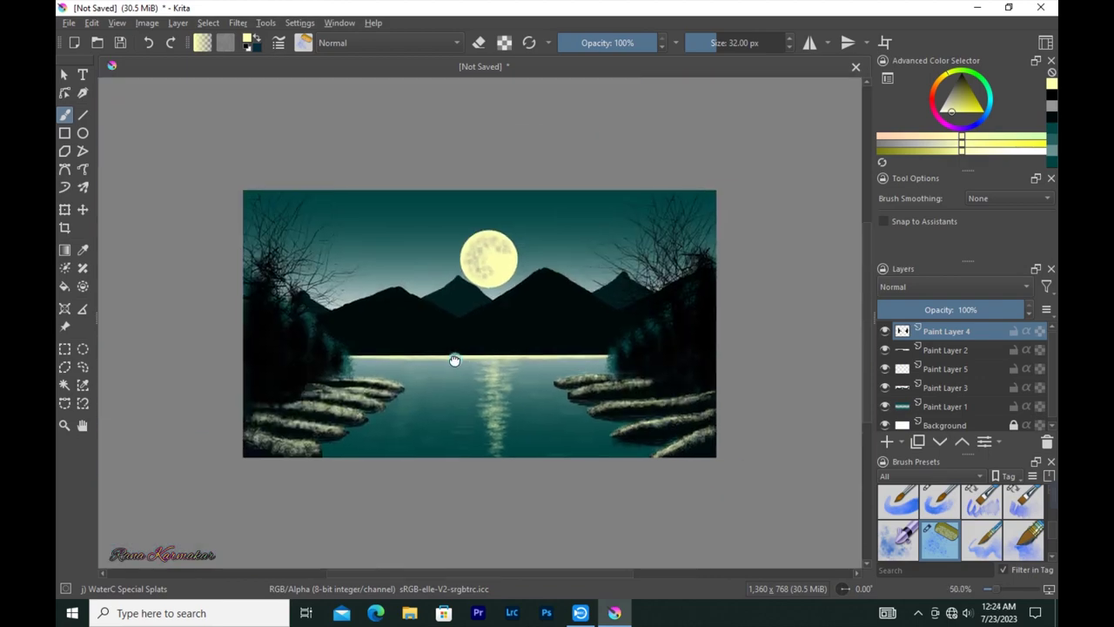
scroll(455, 360, "up", 3)
scroll(421, 316, "down", 2)
left_click(948, 405)
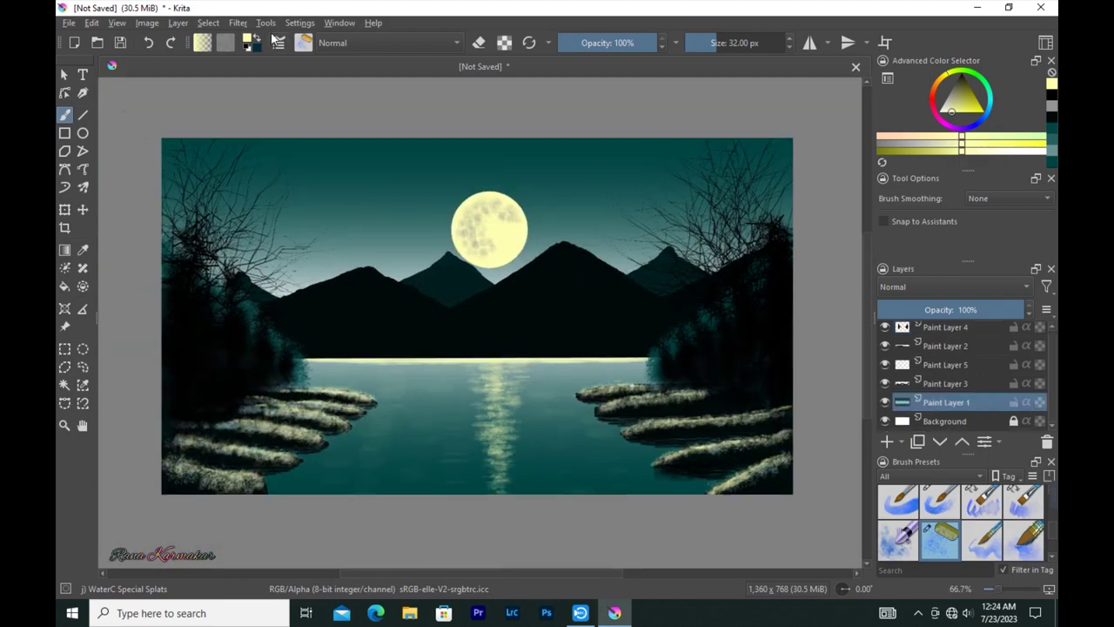
Paint tiny stars across the sky with the Texture Starfield brush.
left_click(302, 43)
scroll(583, 125, "down", 5)
scroll(582, 125, "down", 5)
left_click(531, 253)
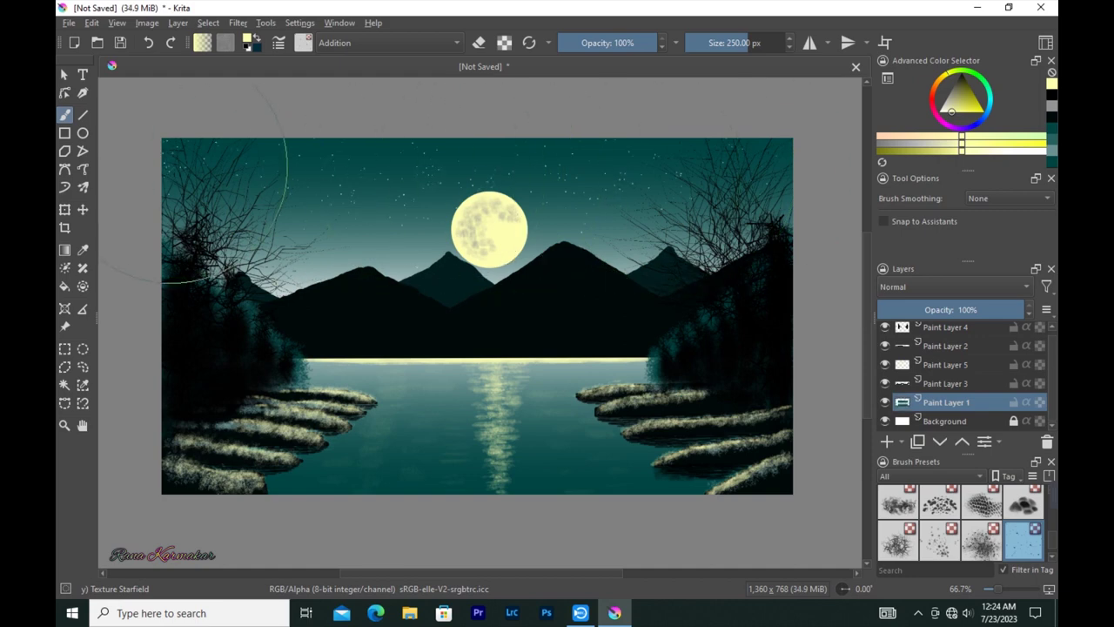
Stamp five larger sparkle stars with the Stamp Sparkles brush at 59 px.
left_click(302, 43)
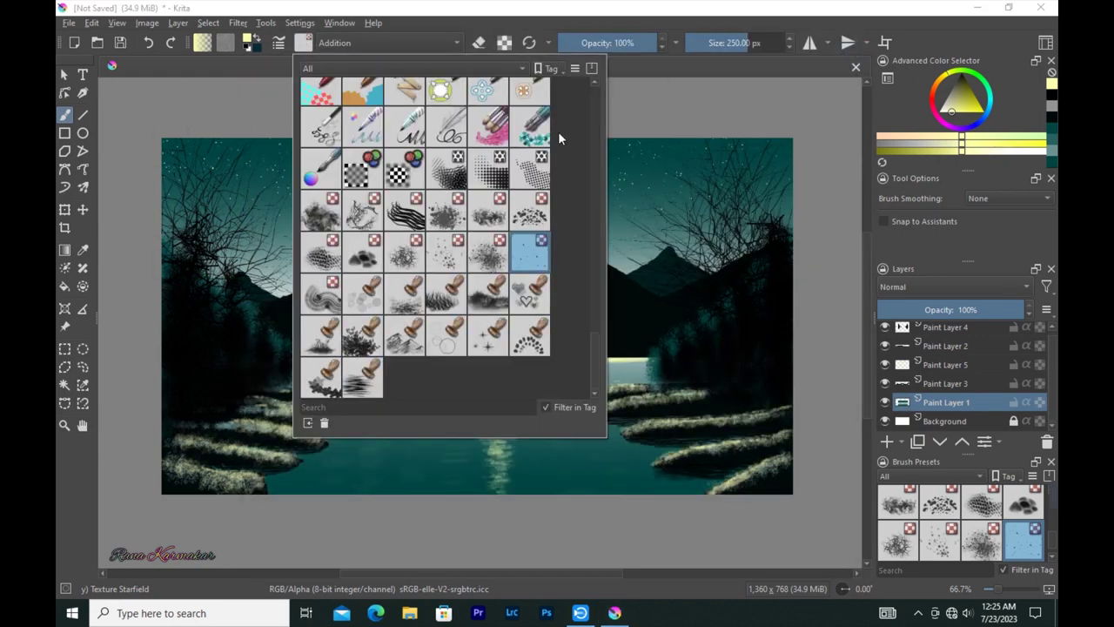
left_click(488, 335)
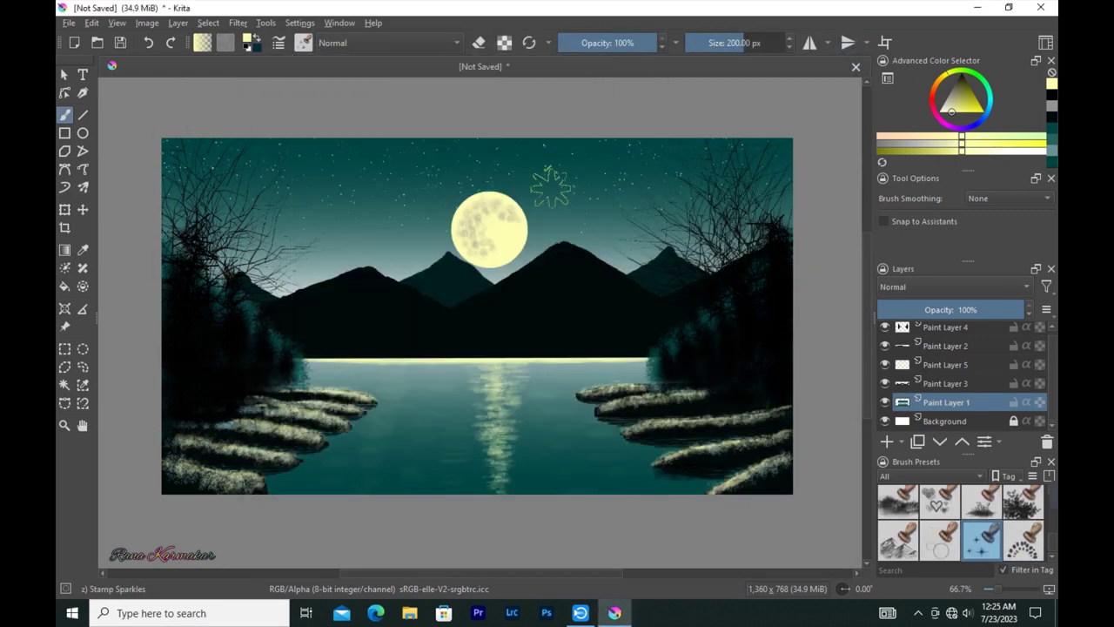
left_click_drag(551, 185, 487, 186)
left_click(267, 149)
left_click(590, 195)
left_click(339, 230)
left_click(788, 149)
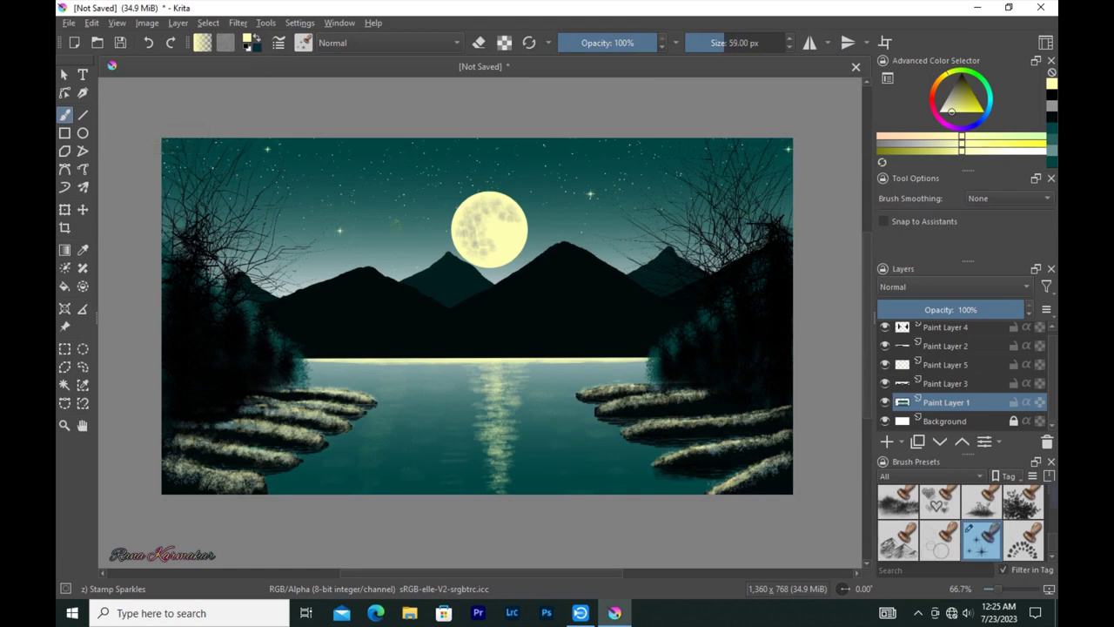
left_click(597, 140)
Choose a smaller Blender Blur brush, zoom in on the right shore, and select Paint Layer 4.
left_click(304, 43)
scroll(579, 212, "down", 3)
scroll(579, 212, "down", 3)
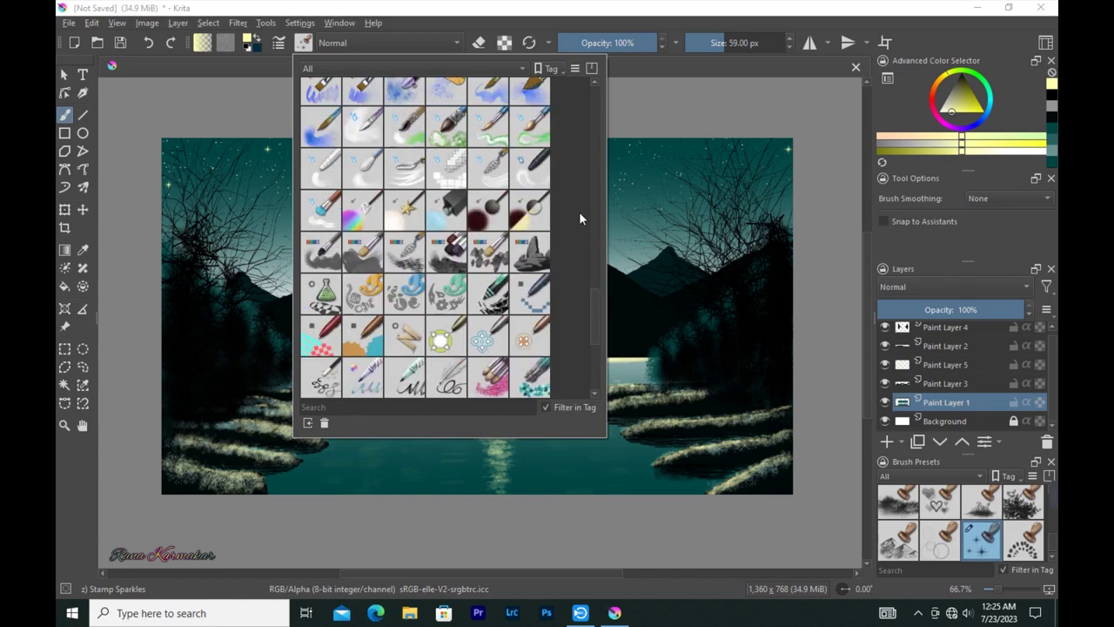
left_click(534, 287)
key("bracketleft")
key("bracketleft")
key("bracketleft")
key("plus")
key("plus")
key("plus")
left_click_drag(604, 319, 192, 71)
left_click(946, 329)
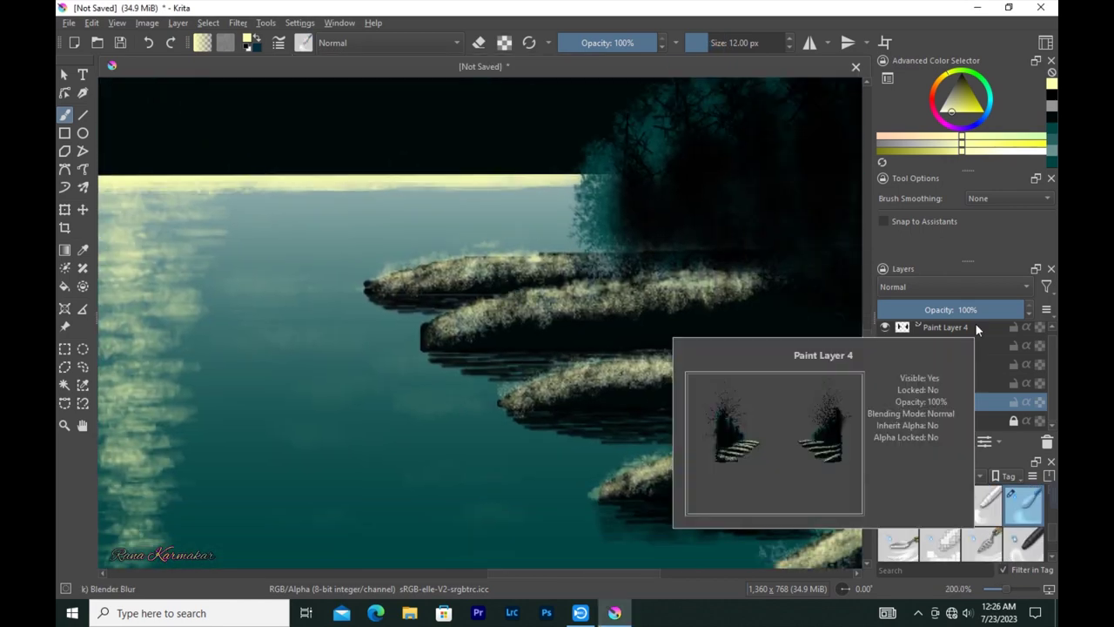
Shrink the Blender Blur brush to 4 px, then zoom out and centre the whole painting.
key("bracketleft")
key("bracketleft")
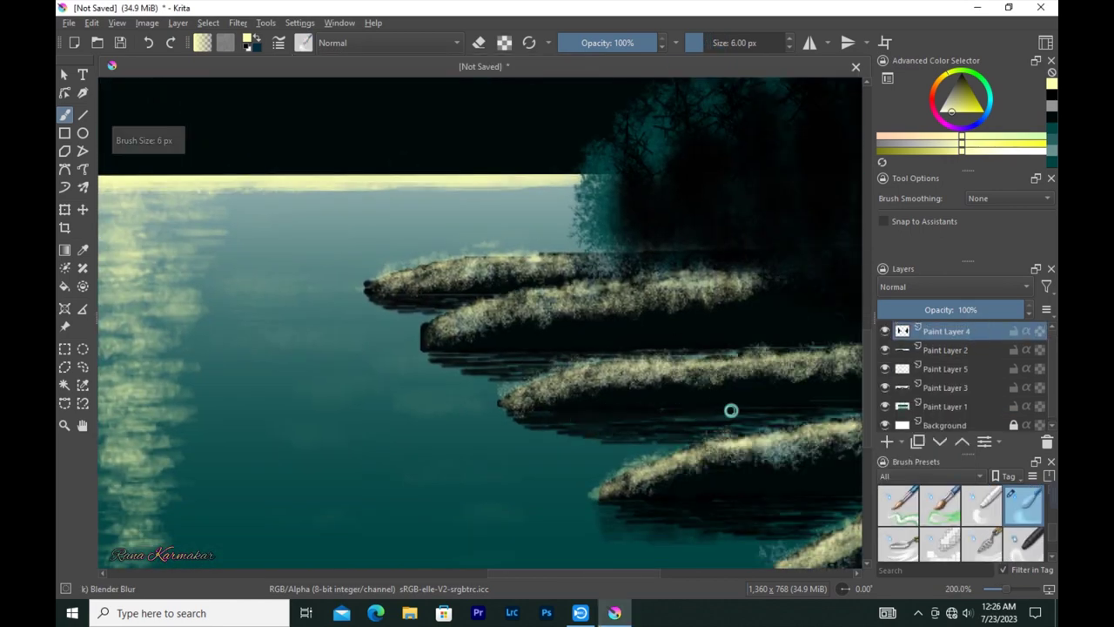
scroll(707, 410, "right", 2)
key("bracketleft")
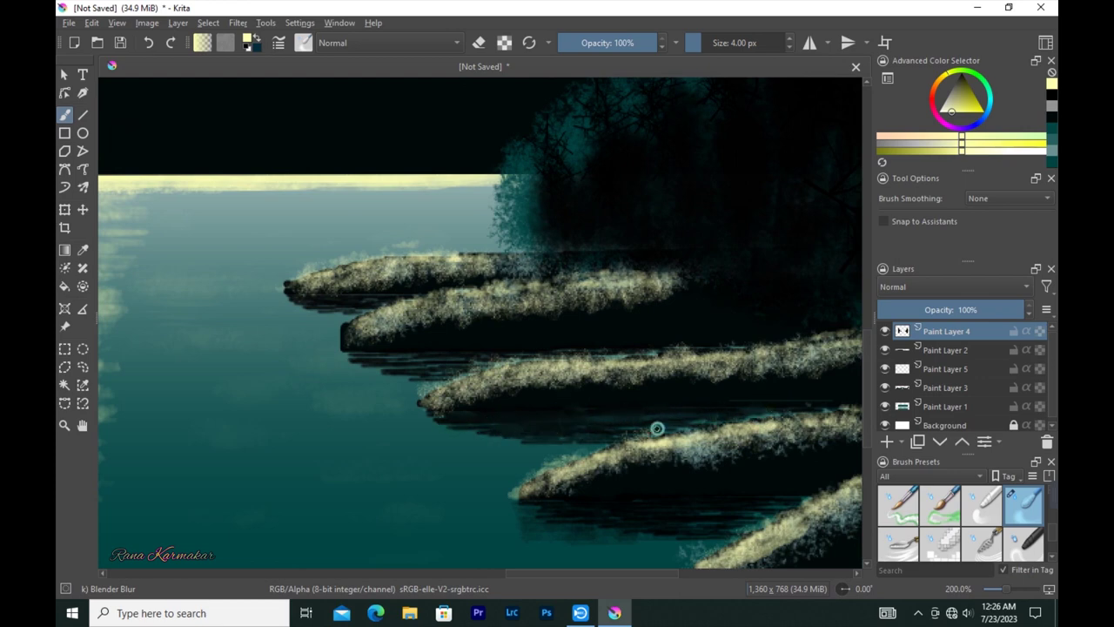
key("minus")
key("minus")
key("minus")
mouse_move(546, 235)
left_mouse_down()
mouse_move(682, 312)
mouse_move(713, 312)
left_mouse_up()
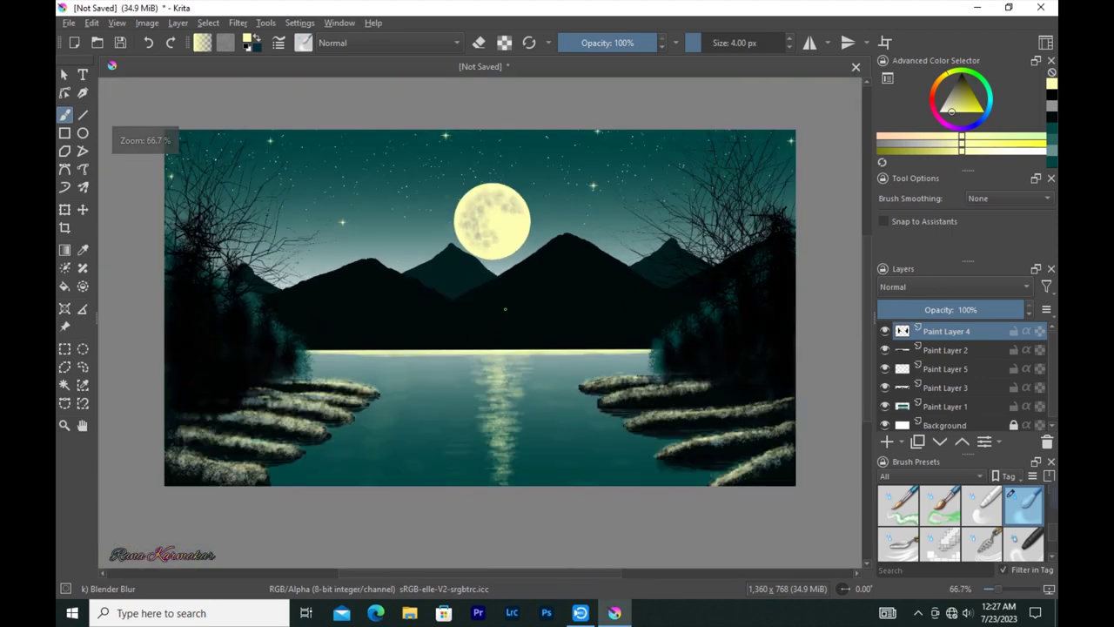